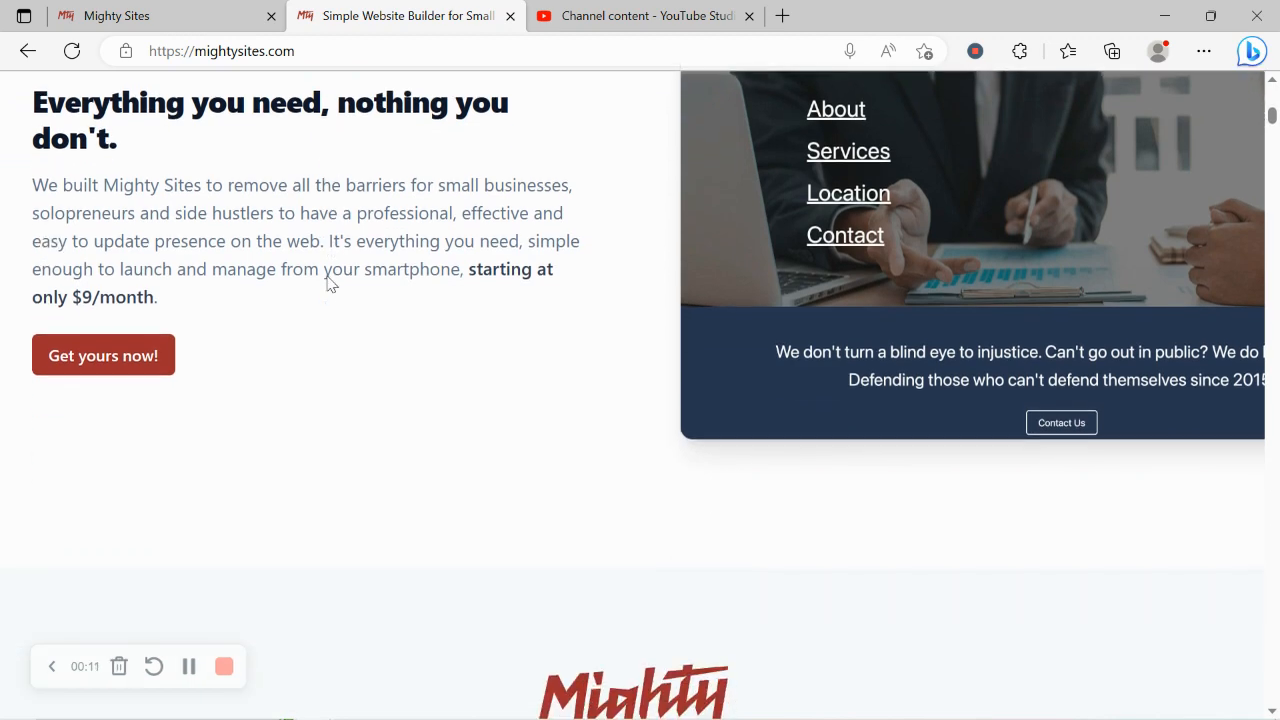
Review the Mighty Sites homepage, including the blog, the one page website introduction and the instant templates section.
scroll(330, 283, "down", 6)
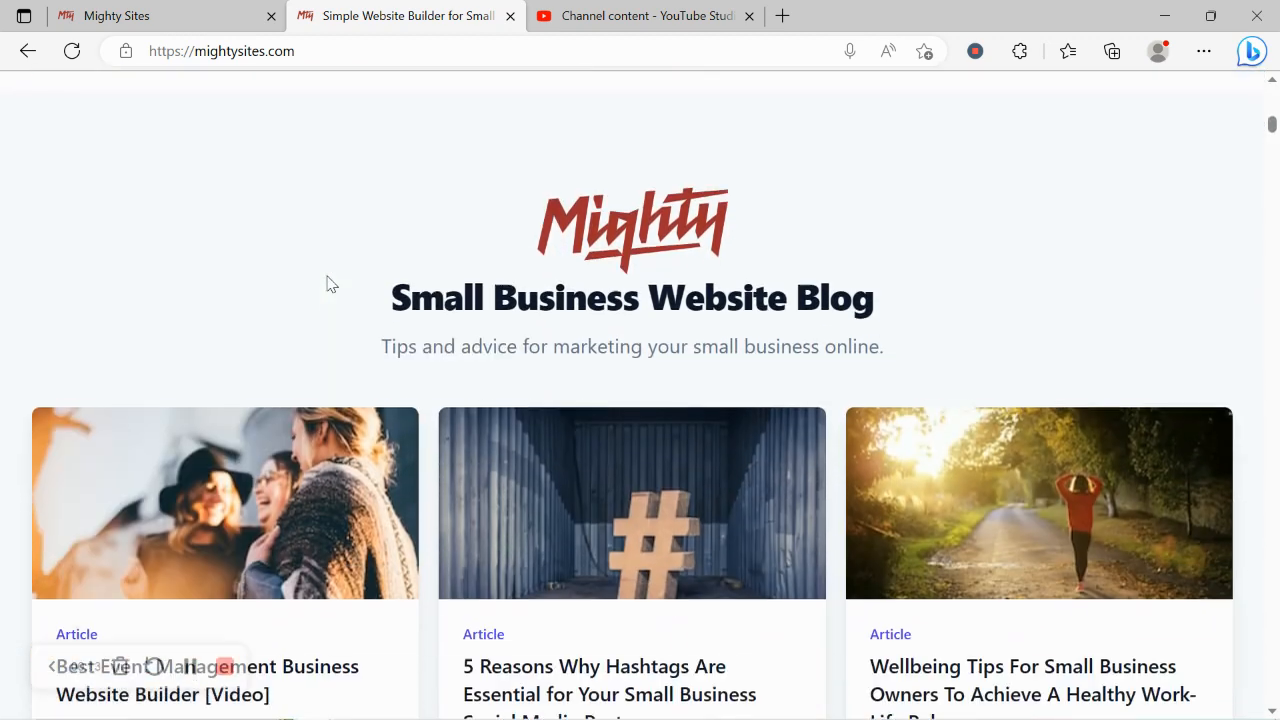
scroll(330, 283, "down", 4)
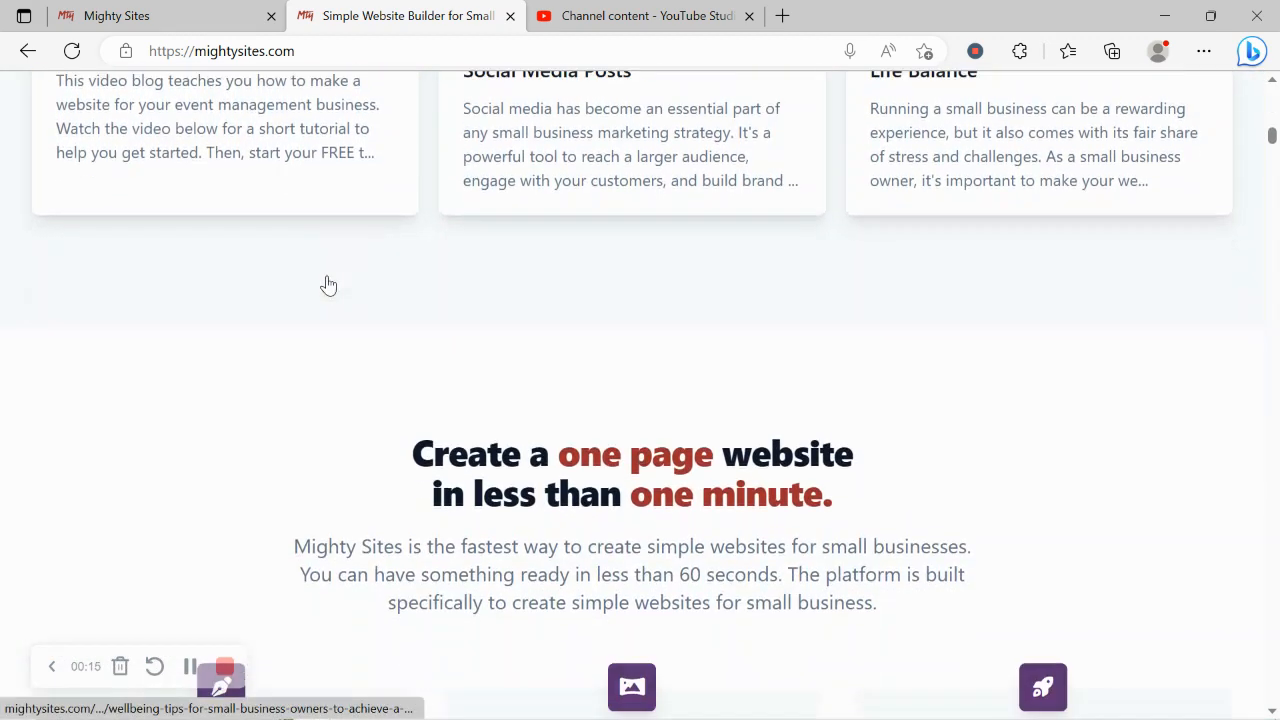
left_click_drag(366, 275, 866, 338)
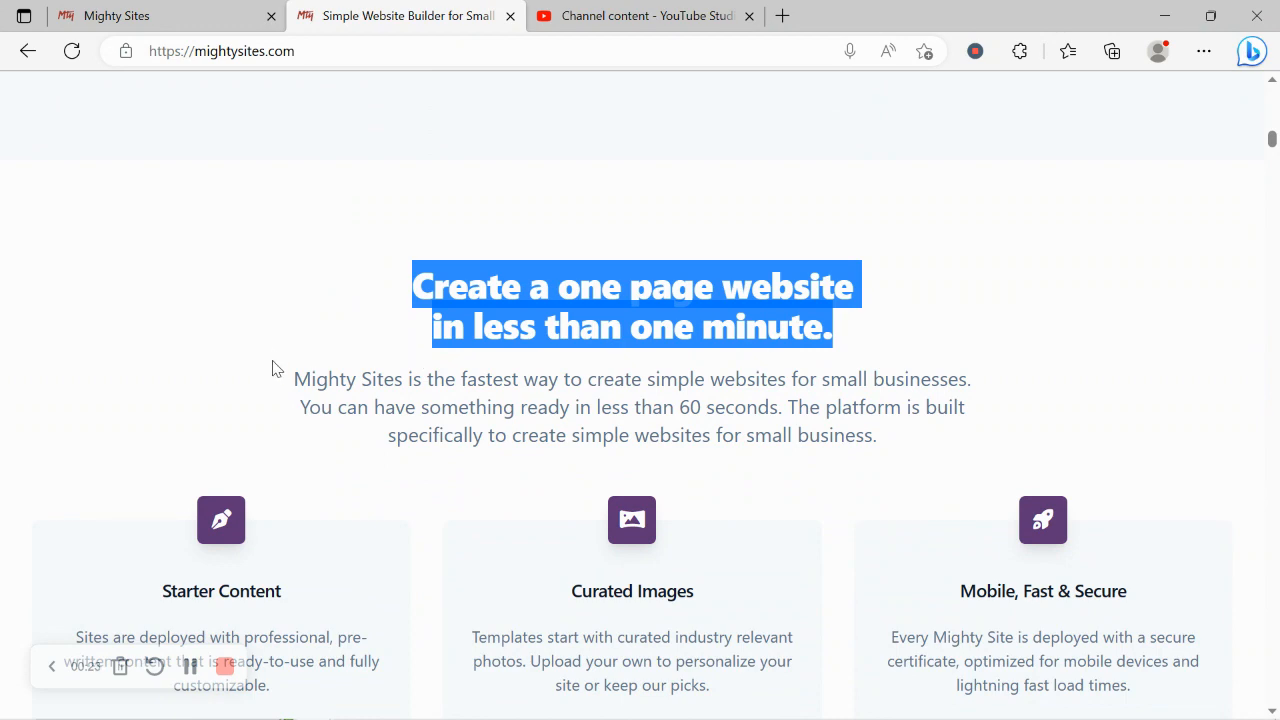
left_click_drag(272, 368, 903, 443)
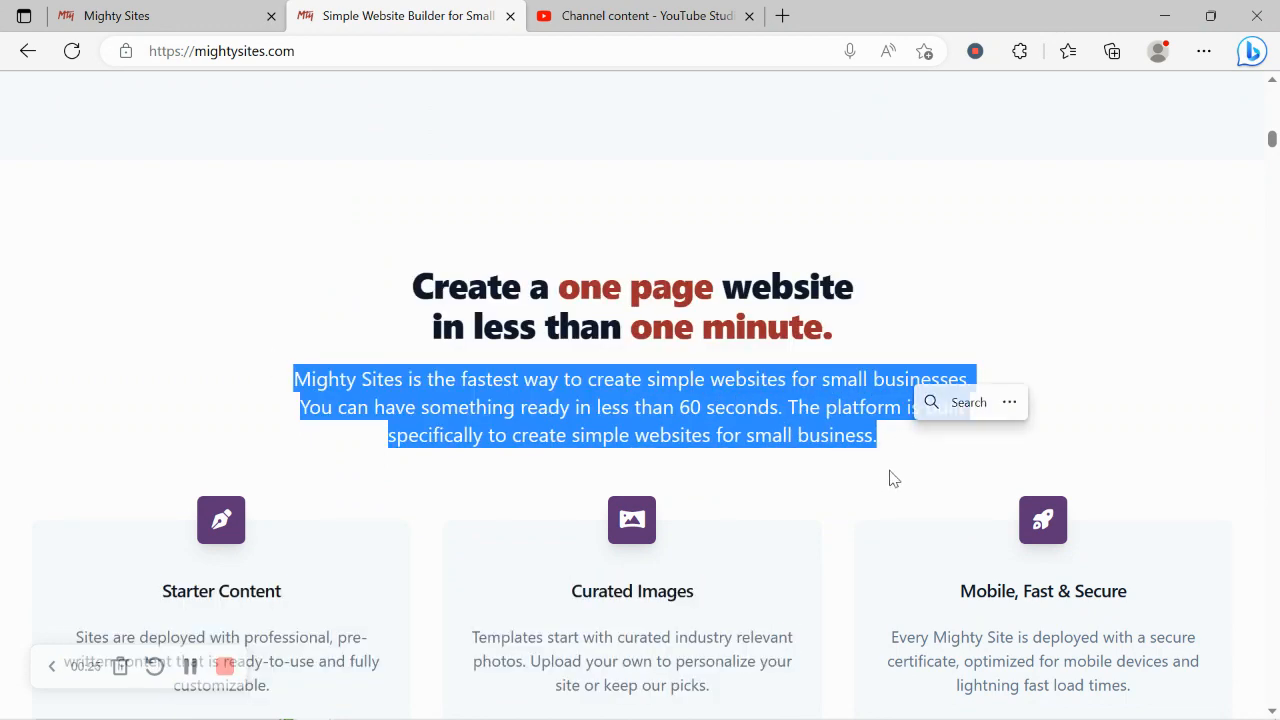
left_click(893, 479)
scroll(891, 477, "down", 4)
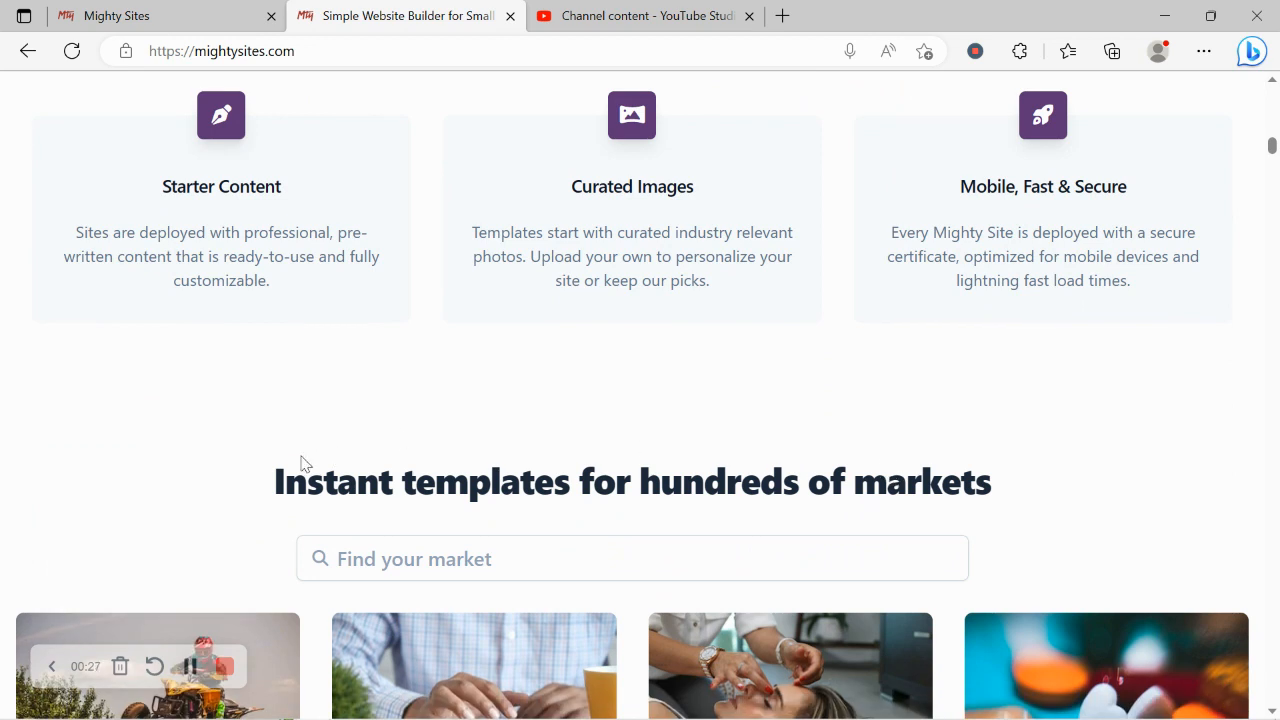
left_click_drag(285, 468, 1087, 479)
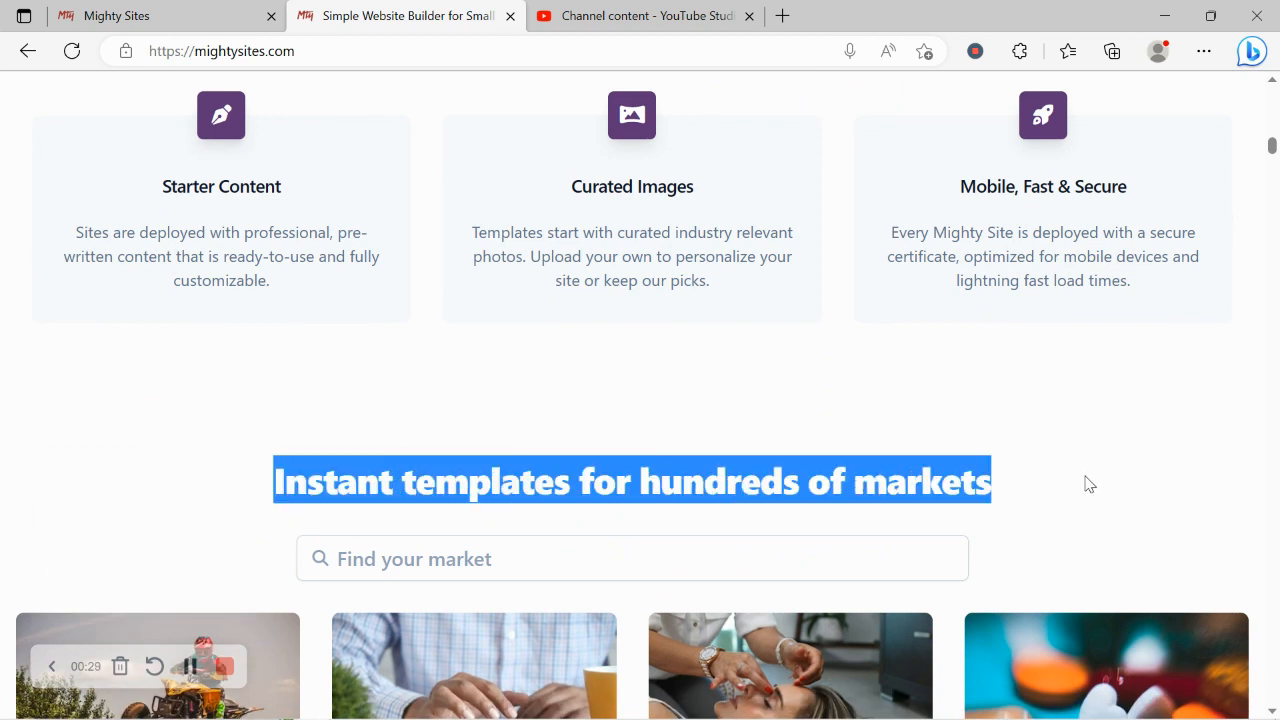
left_click(580, 371)
scroll(317, 411, "down", 1)
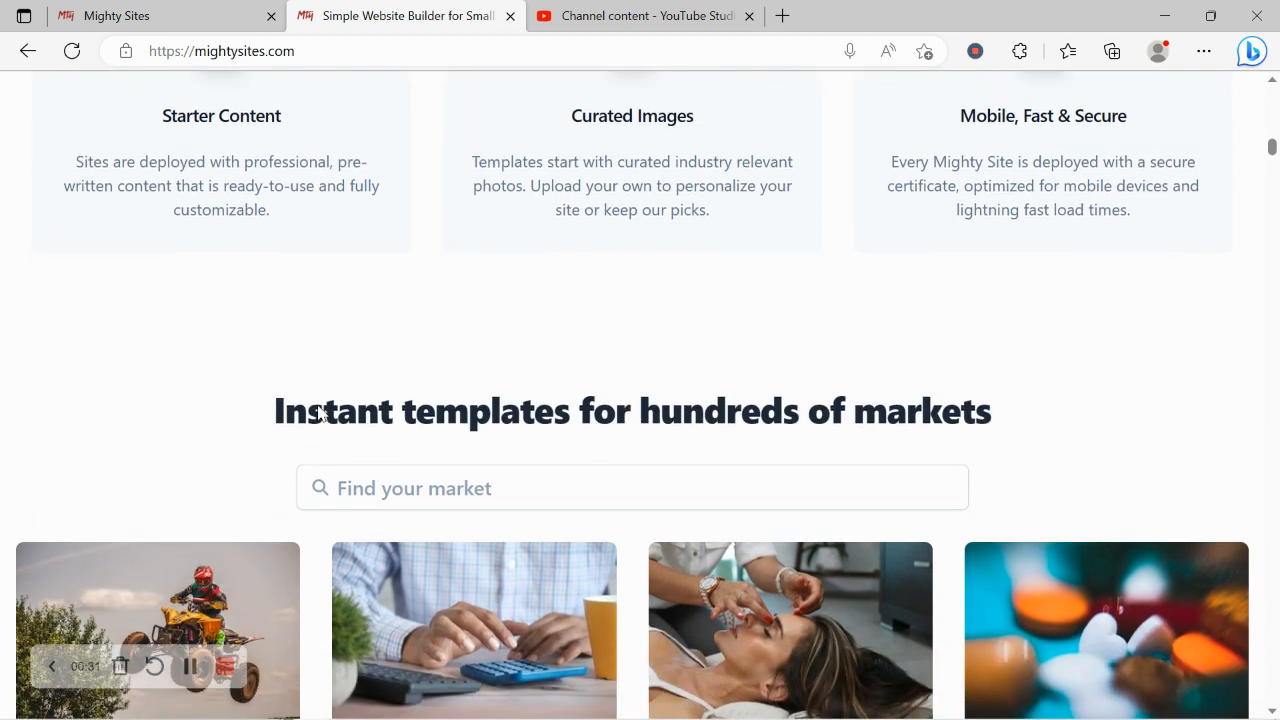
Switch to the site creation page and browse the available market templates.
left_click(193, 9)
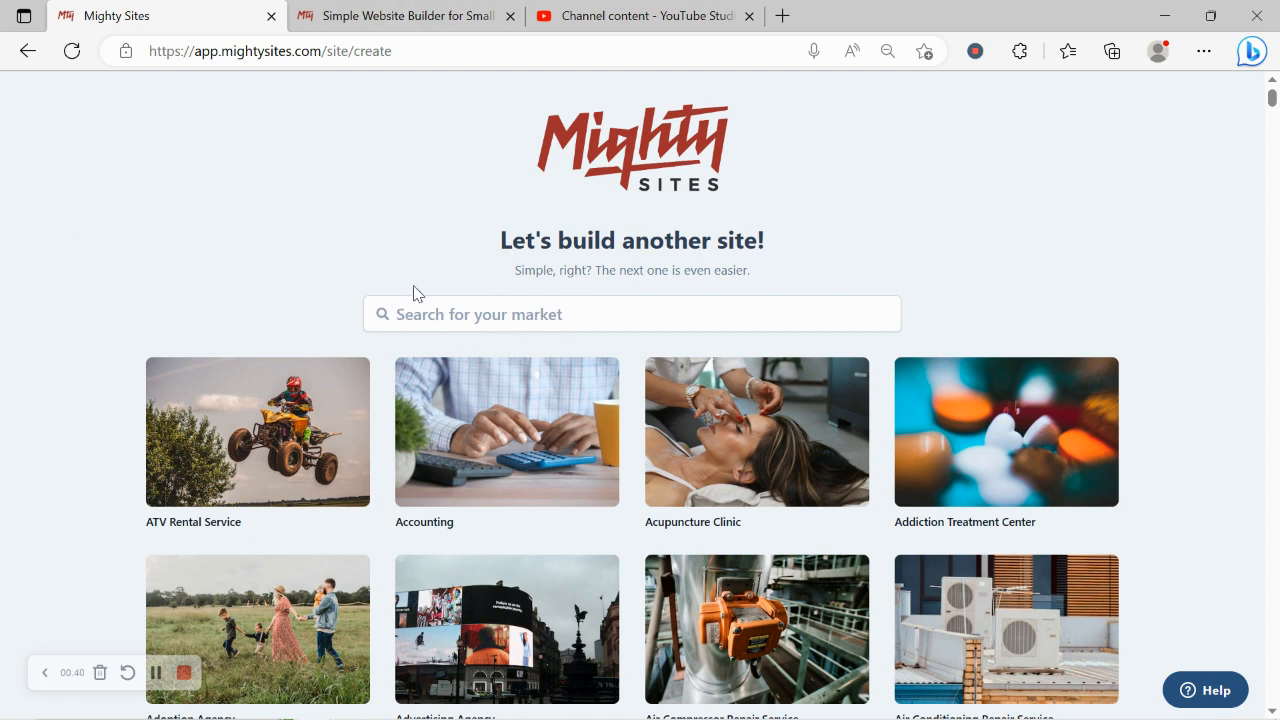
scroll(489, 314, "down", 6)
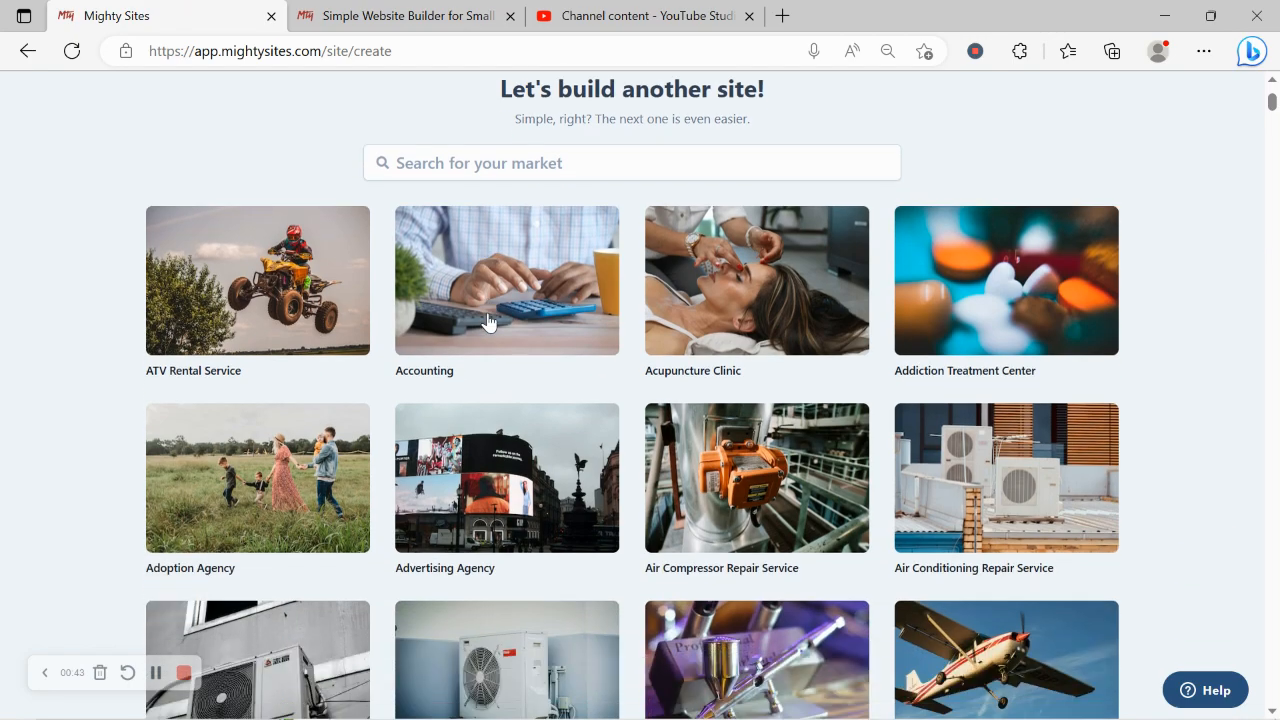
scroll(489, 314, "down", 6)
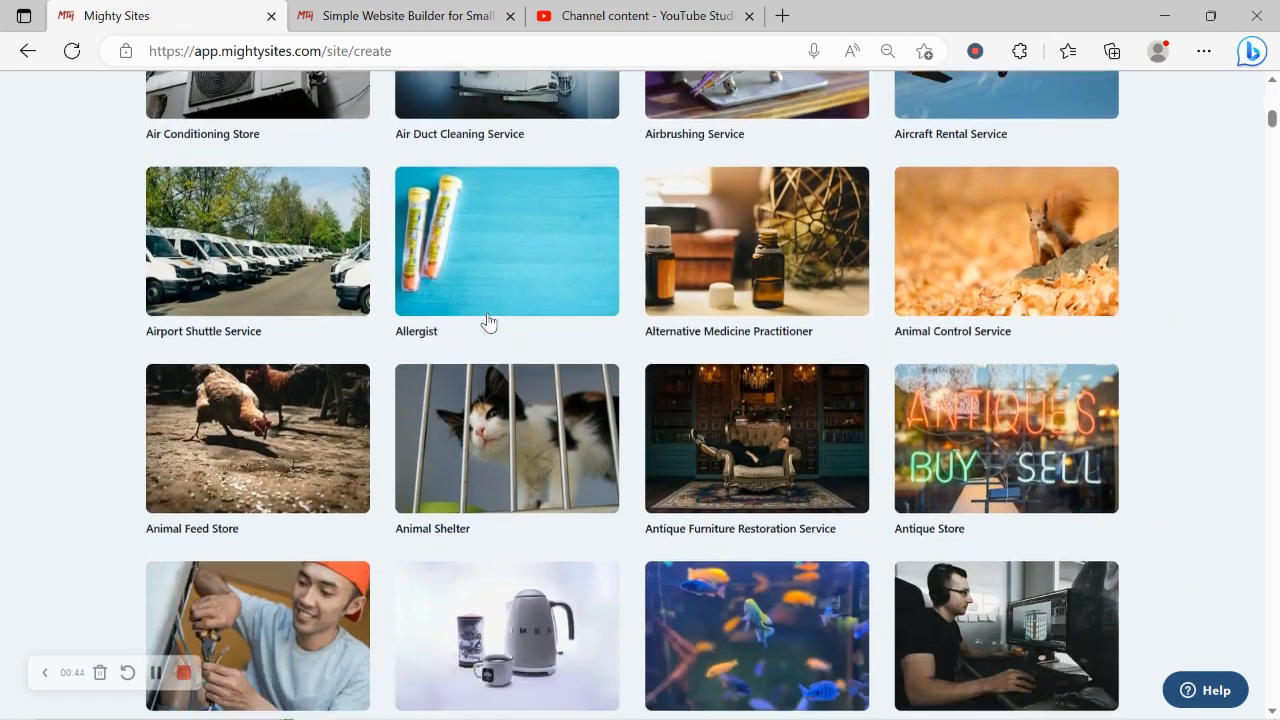
scroll(488, 320, "down", 7)
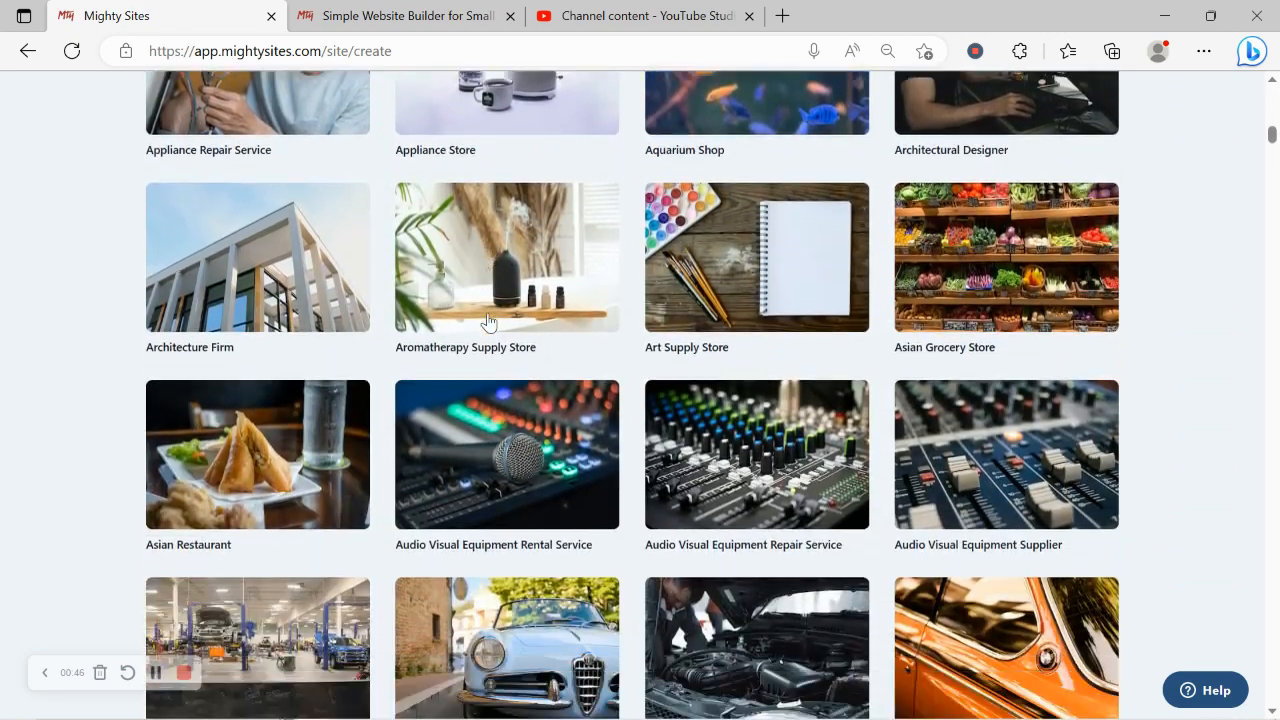
scroll(489, 321, "down", 4)
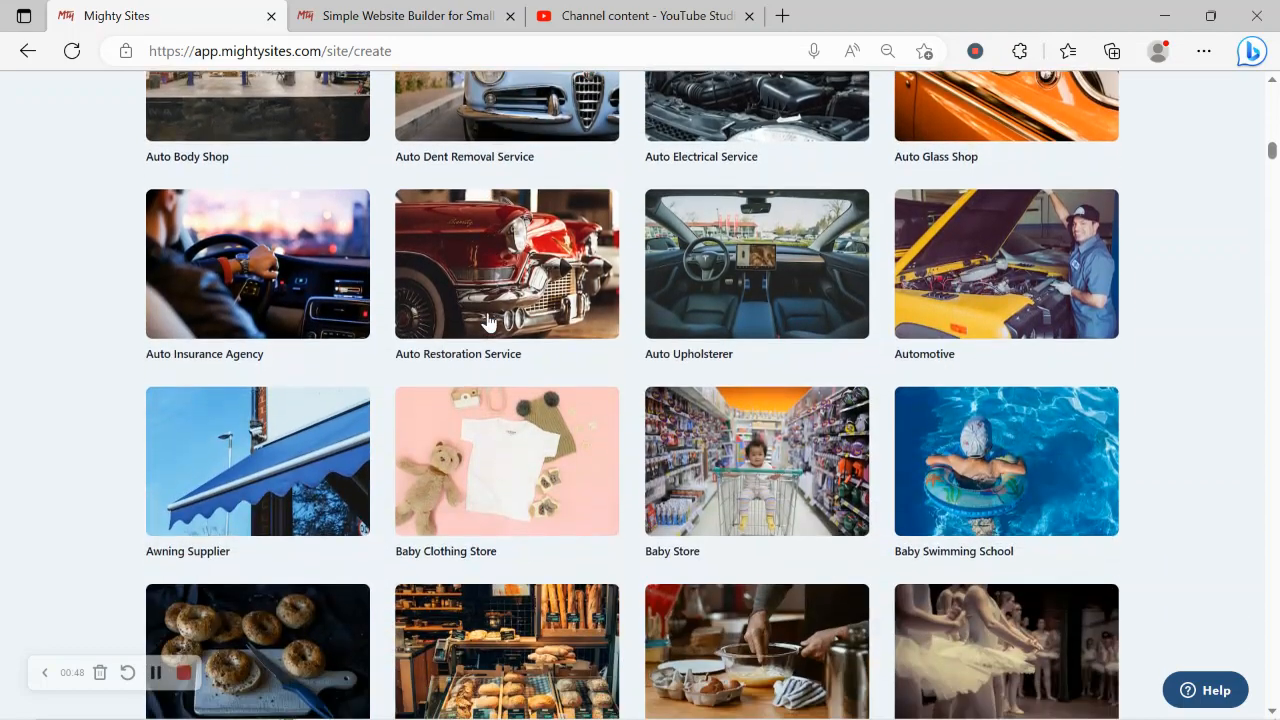
scroll(489, 314, "up", 9)
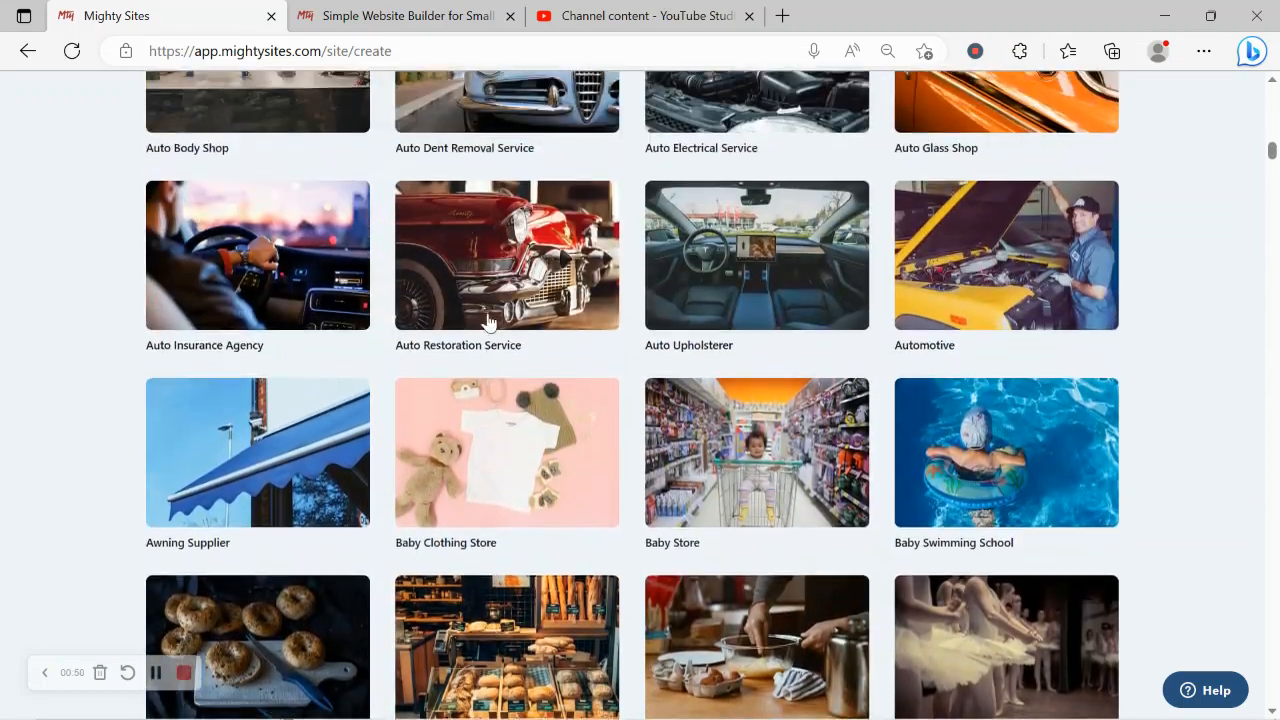
scroll(488, 320, "up", 9)
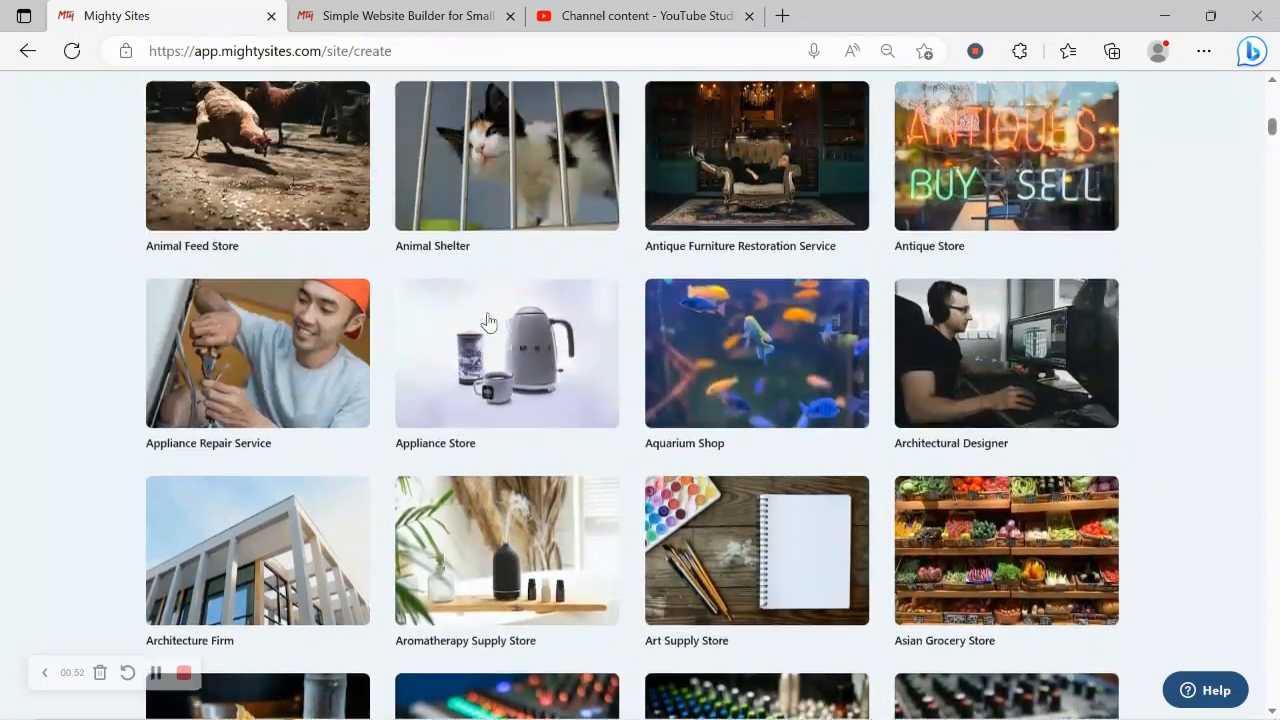
scroll(489, 321, "up", 3)
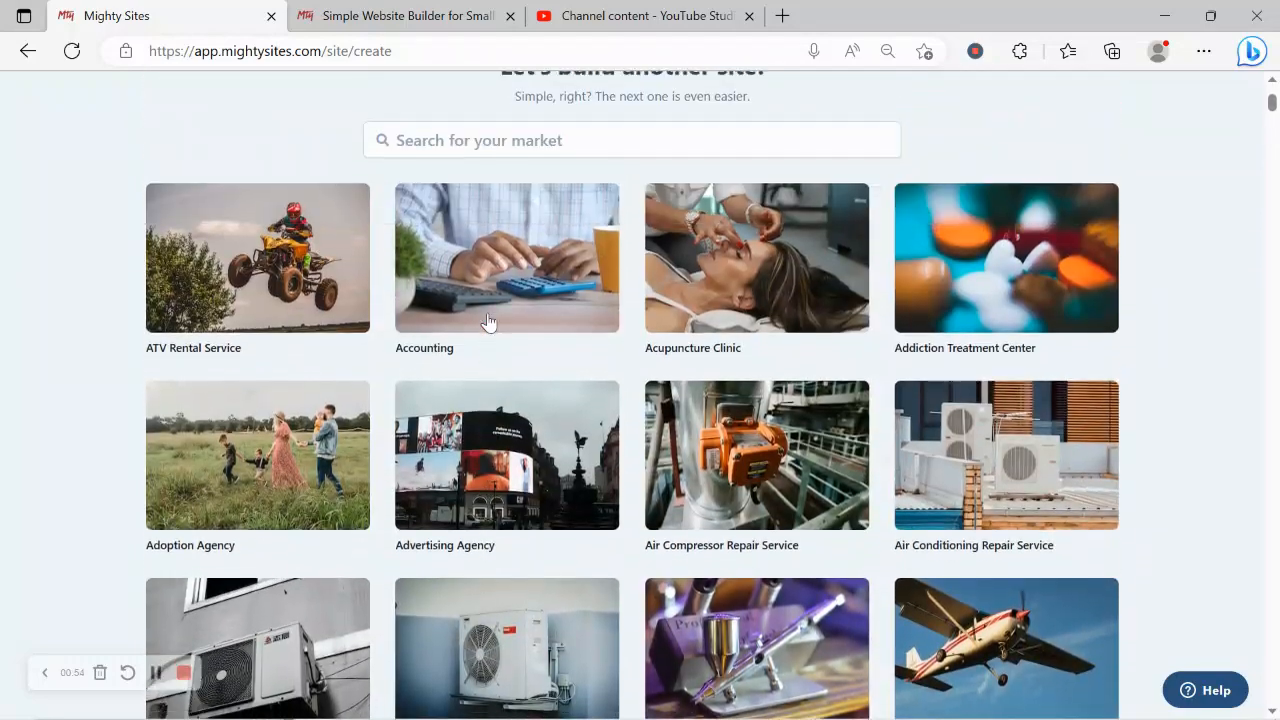
Search the market templates for "lugg" and choose the Luggage Store template.
left_click(603, 229)
type("lugg")
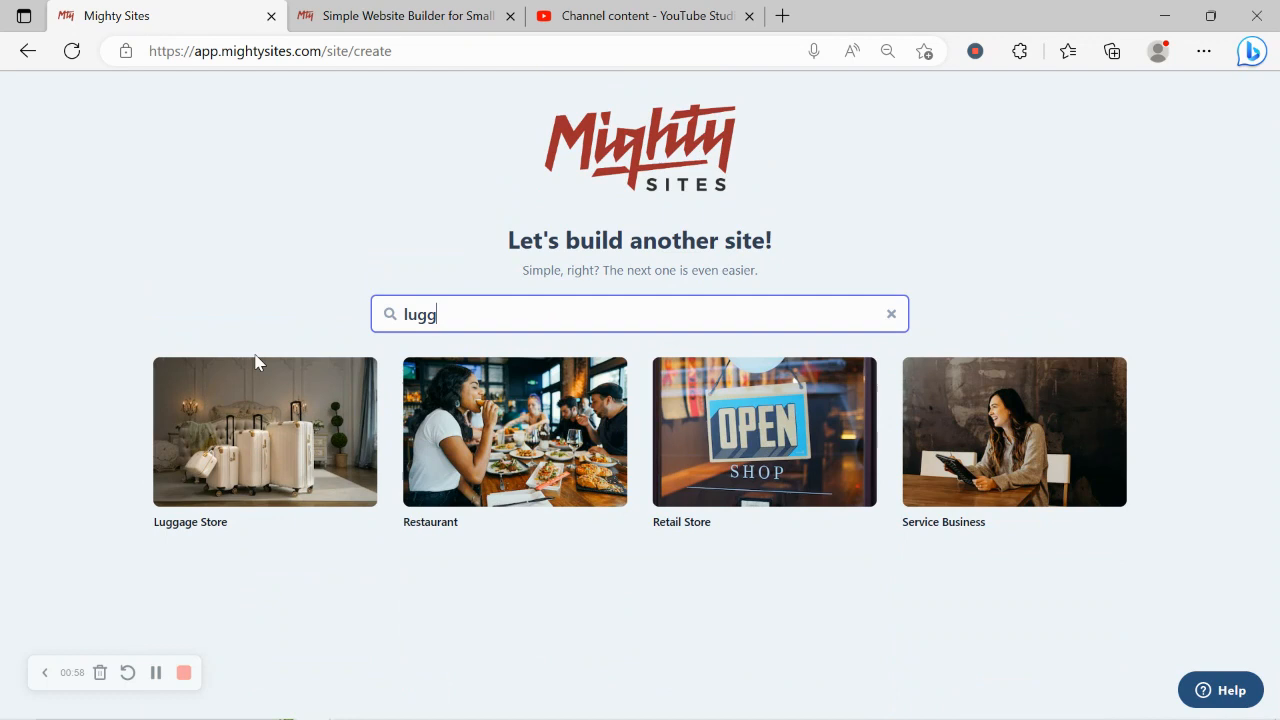
left_click(272, 434)
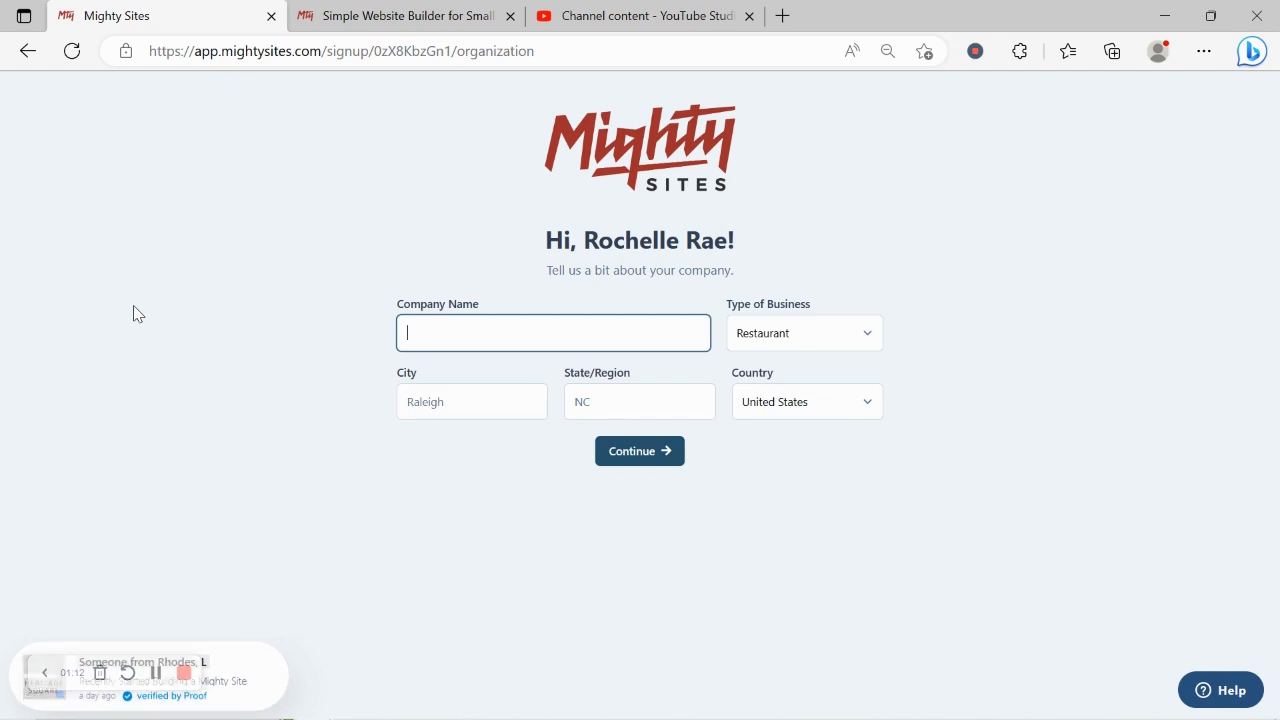
Enter Rochelle's Luggage as the company name, with Denver as the city and Colorado as the state.
type("Roche")
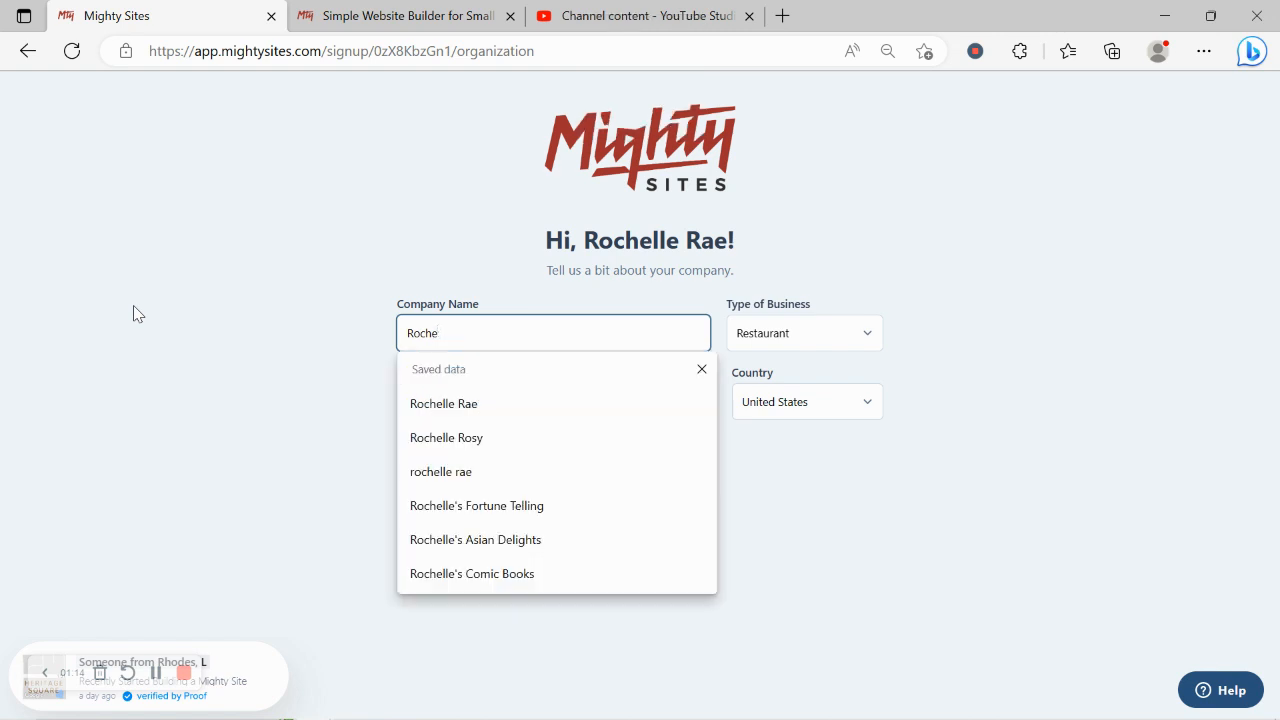
type("lle's Lugga")
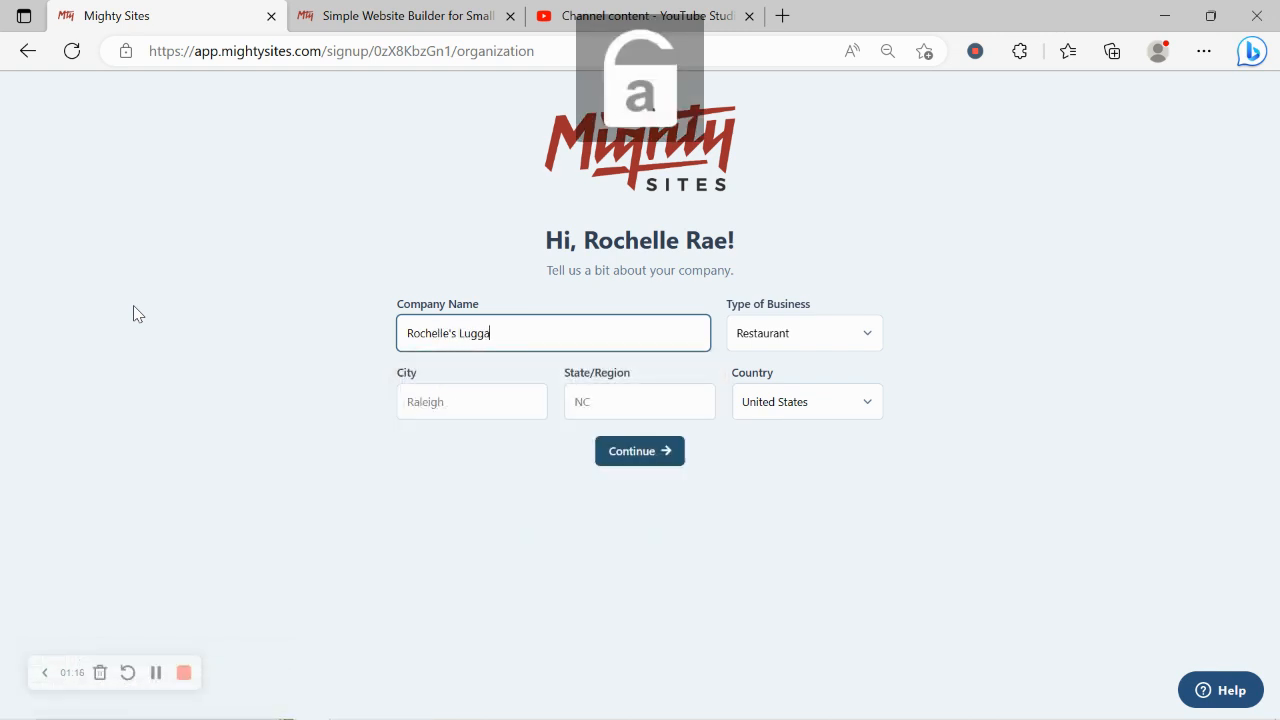
type("ge")
left_click(455, 397)
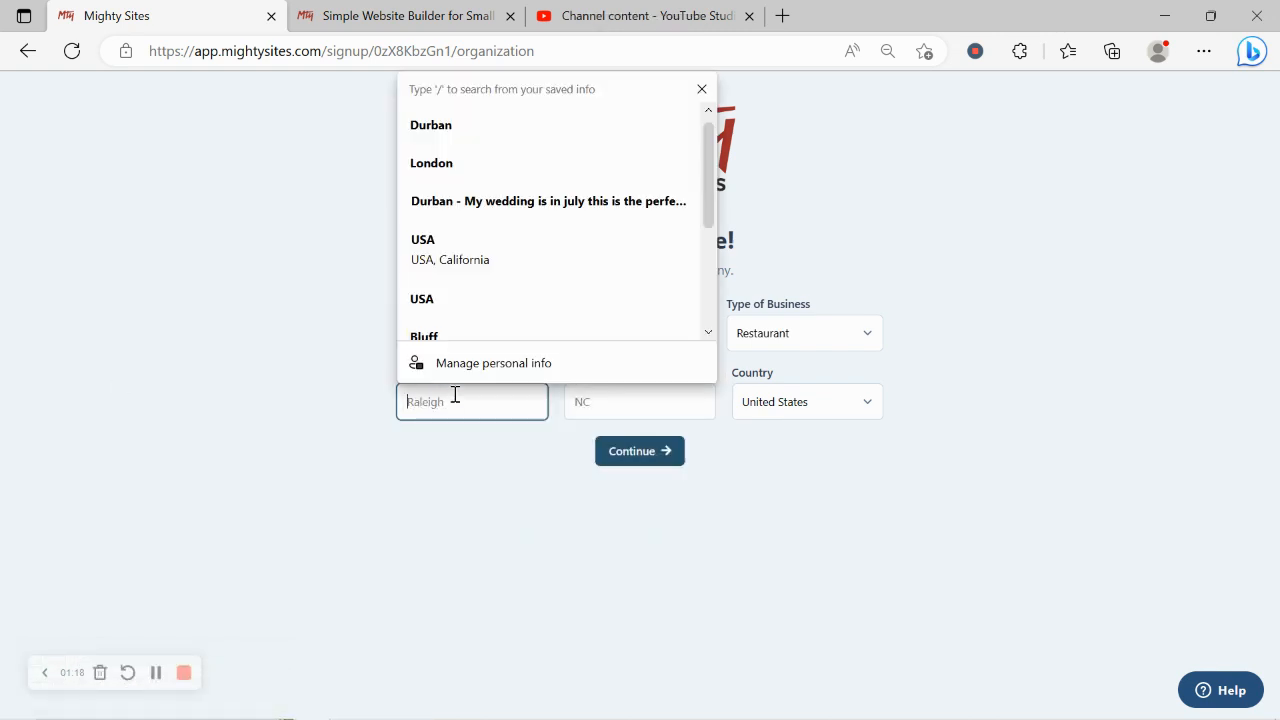
type("Denver")
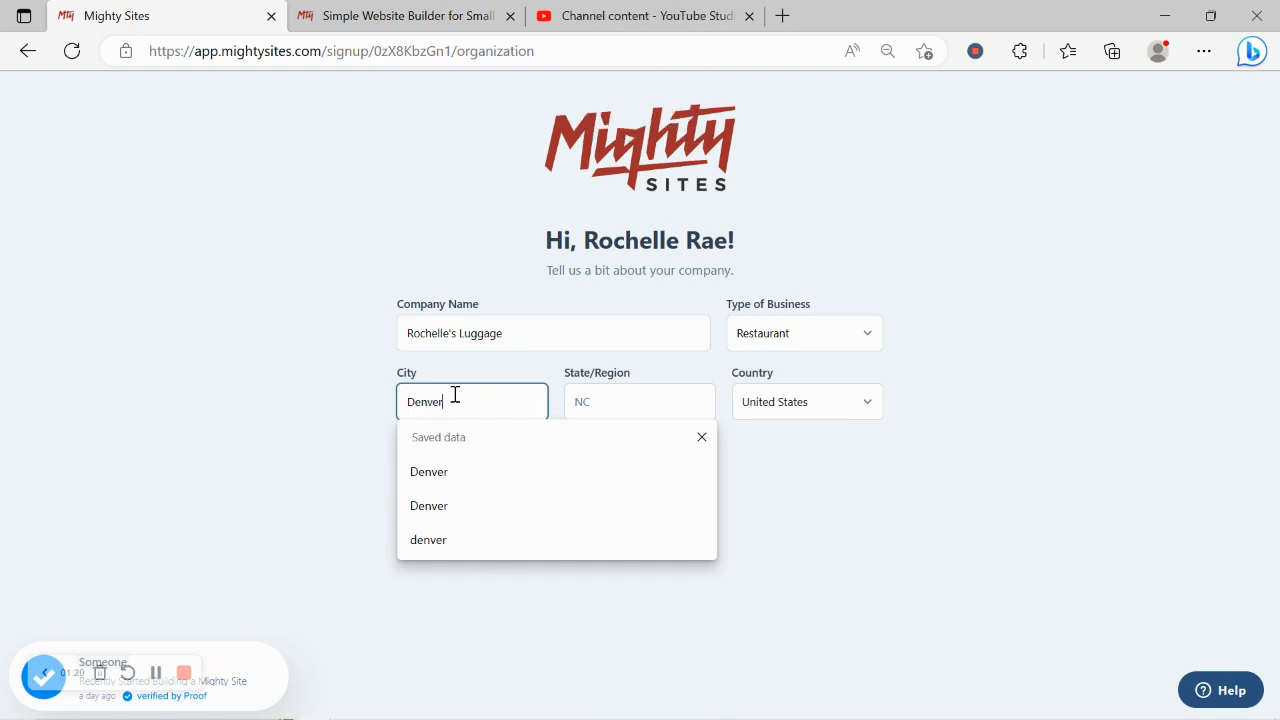
left_click(618, 414)
type("C")
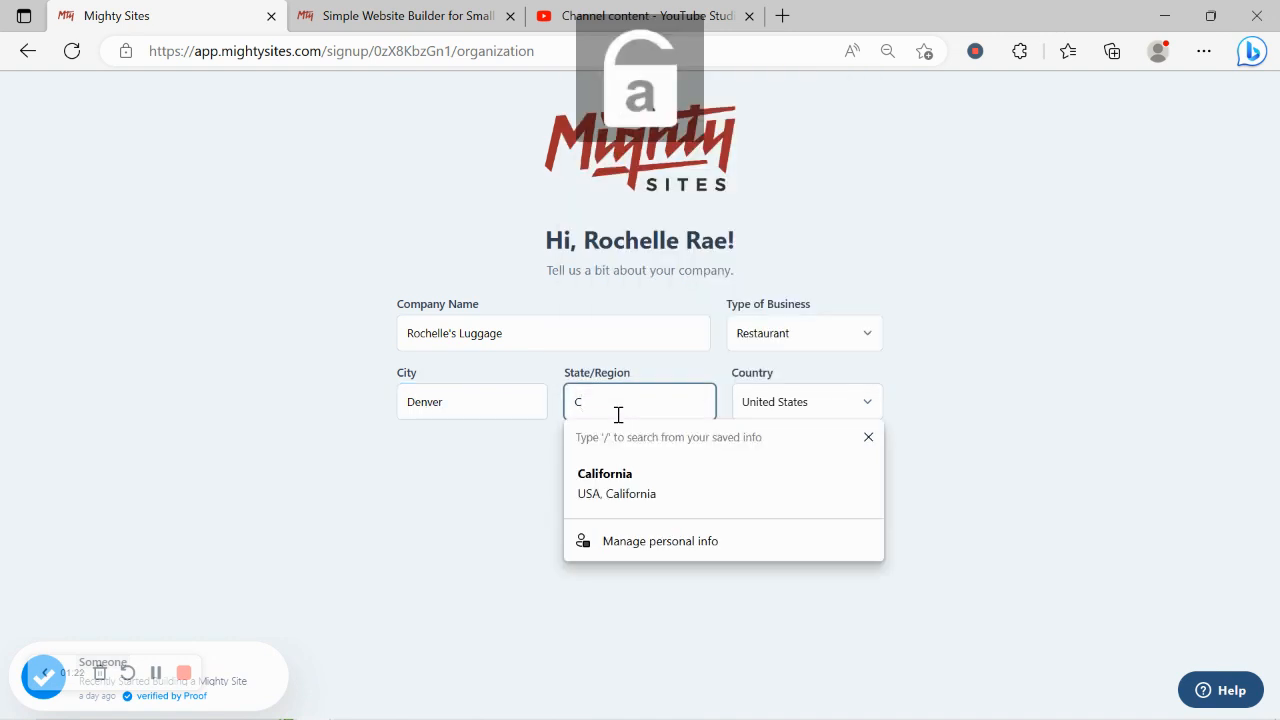
type("olorado")
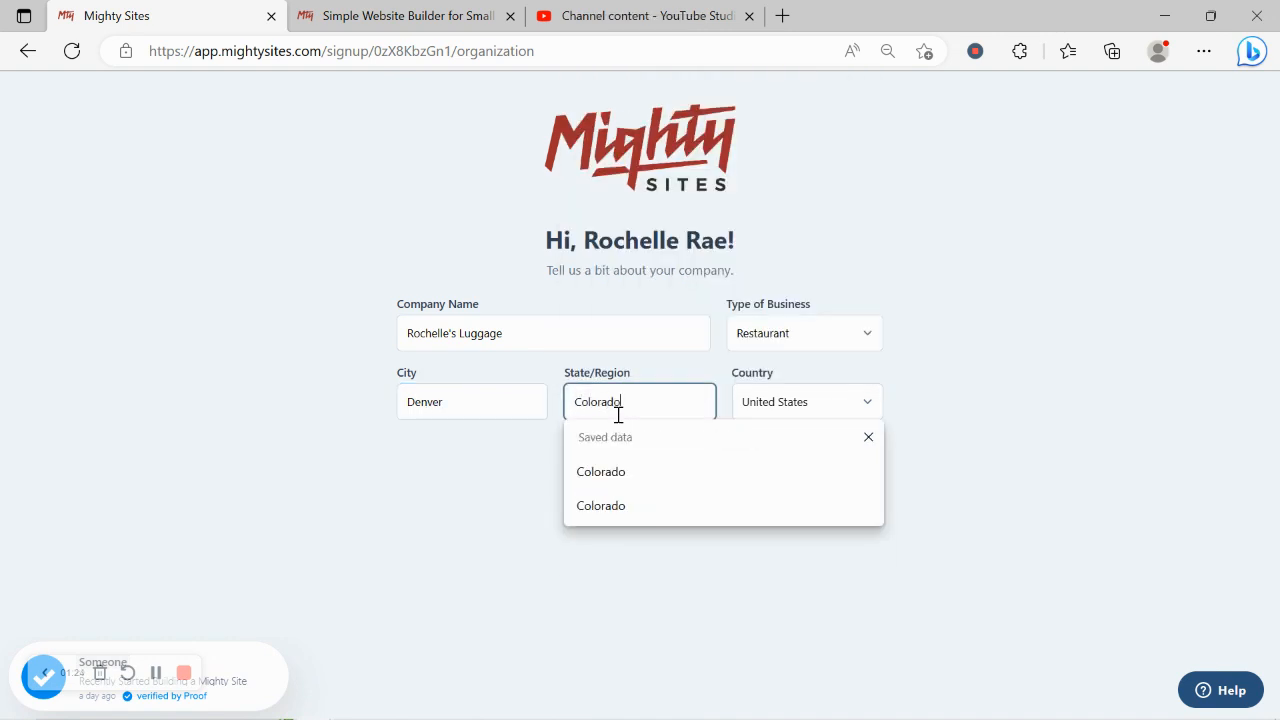
Set the type of business to Retail and submit the company details to generate the site.
left_click(766, 342)
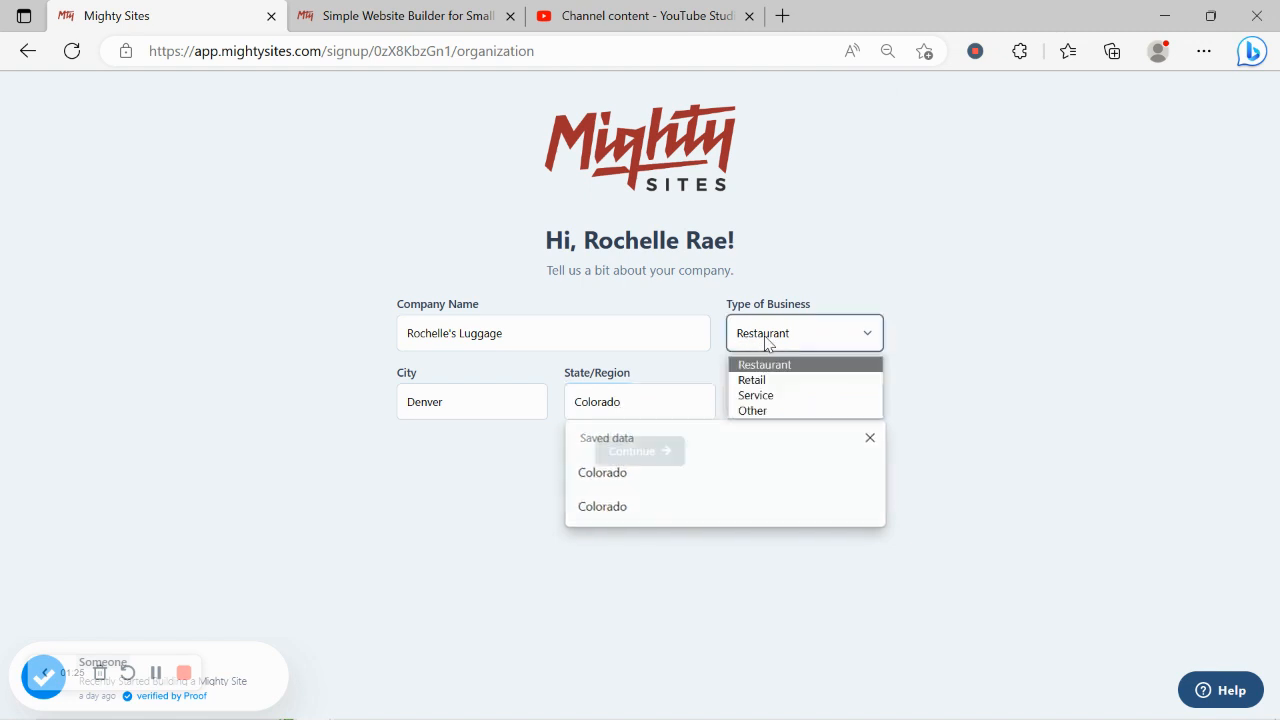
left_click(796, 384)
left_click(634, 451)
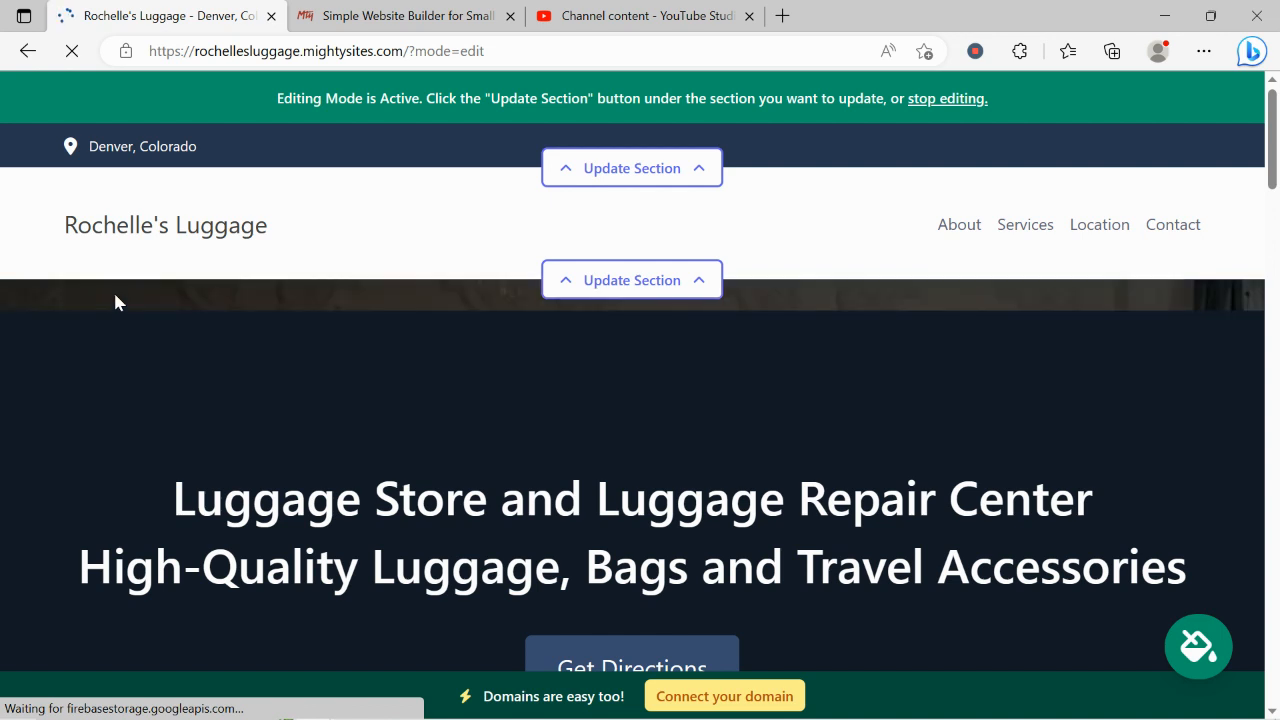
Review the generated site's hero, introduction, About Us, full-width image and Services sections.
scroll(121, 325, "down", 5)
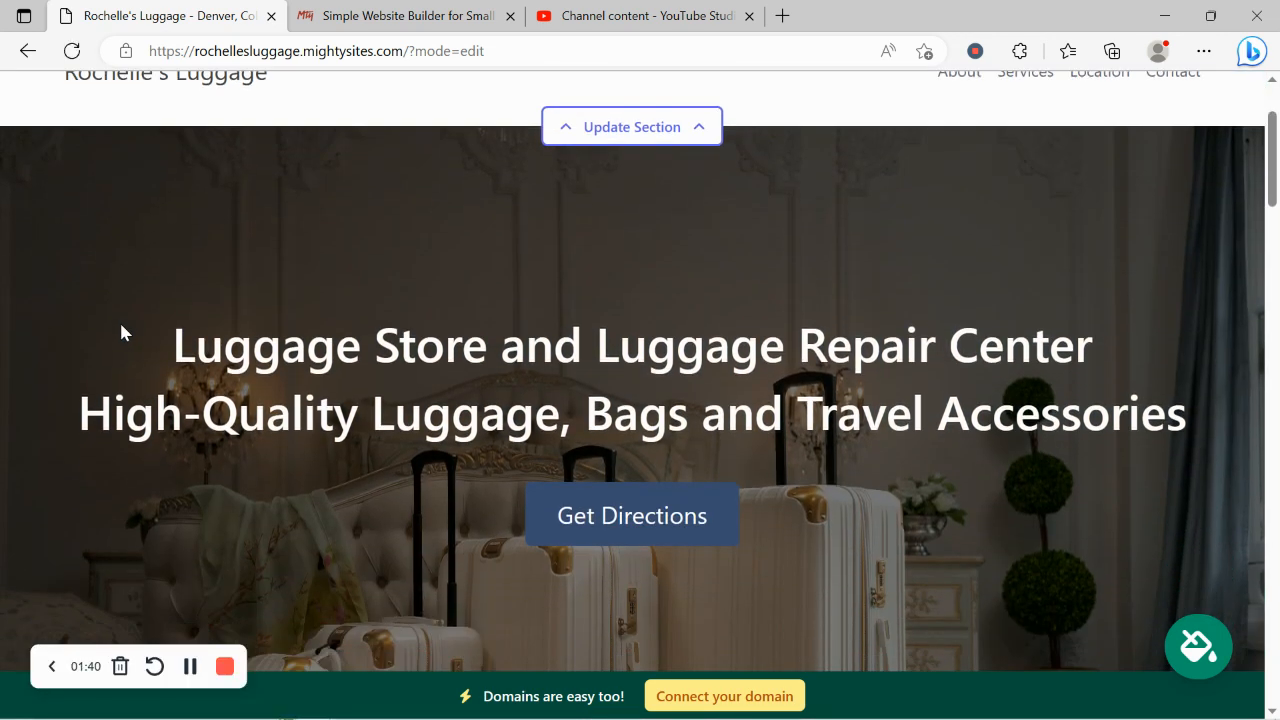
scroll(121, 325, "down", 7)
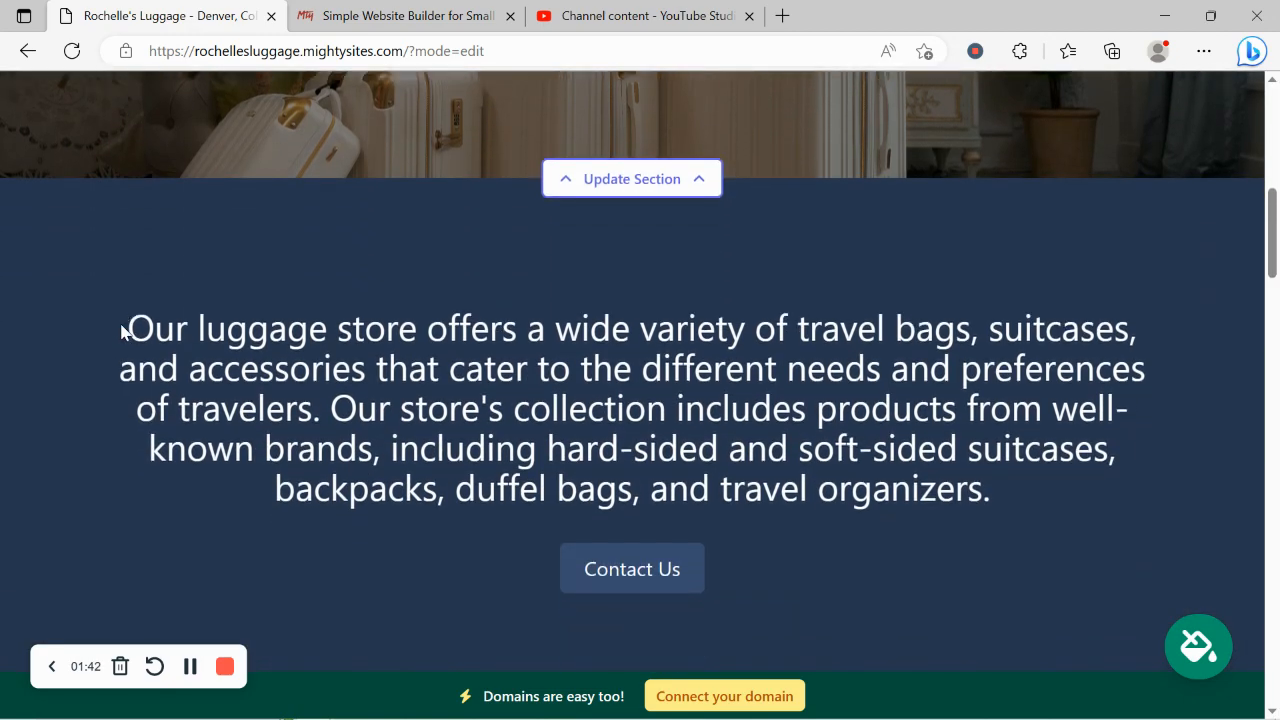
scroll(121, 325, "down", 2)
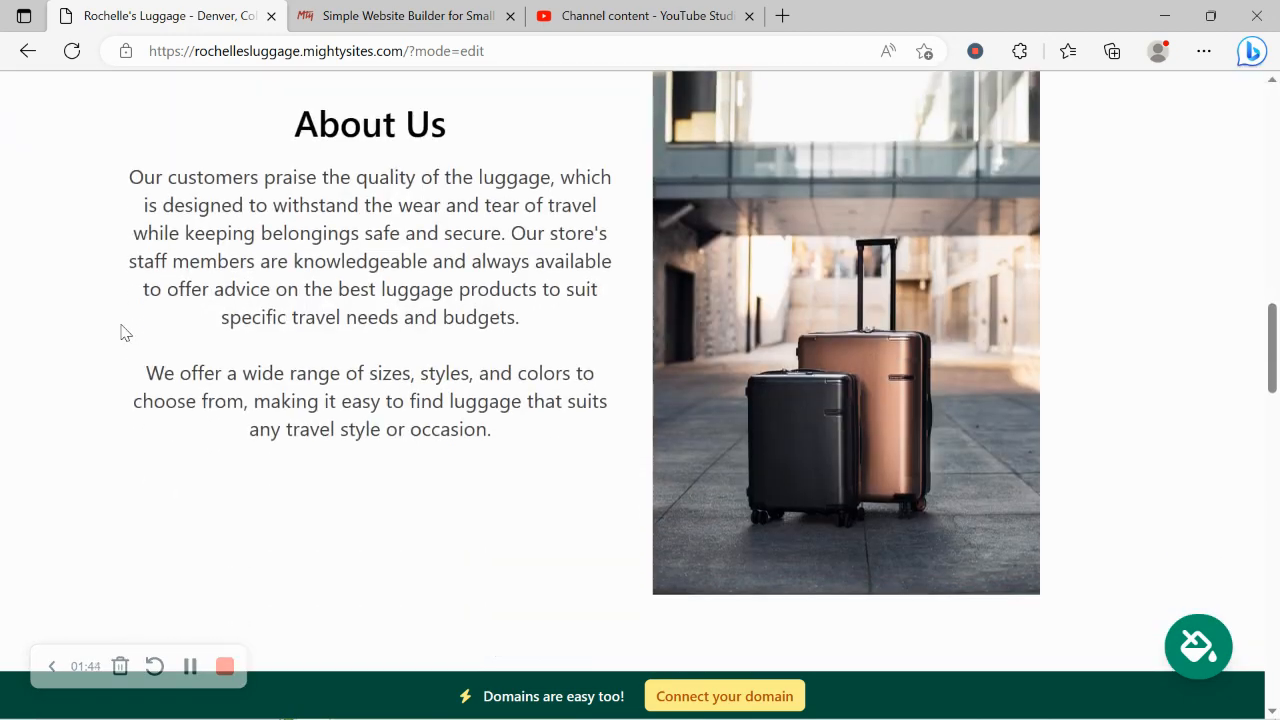
left_click_drag(257, 115, 554, 451)
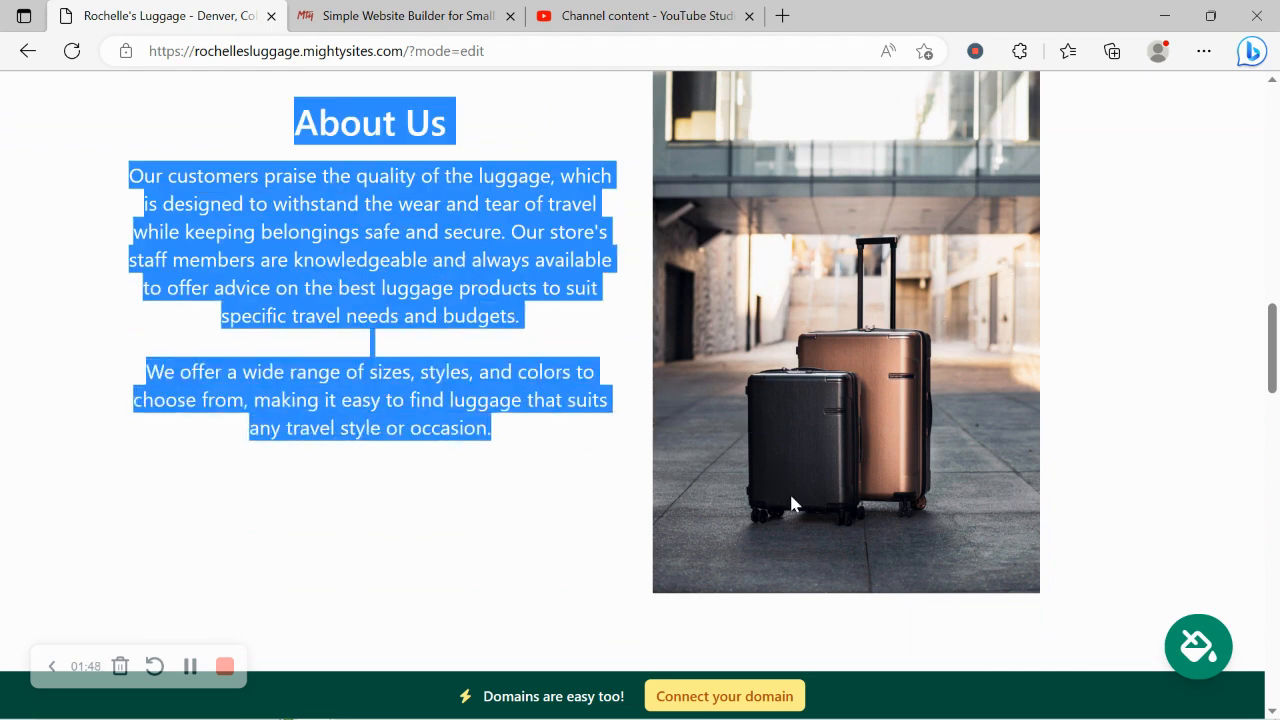
left_click(435, 535)
scroll(435, 535, "down", 5)
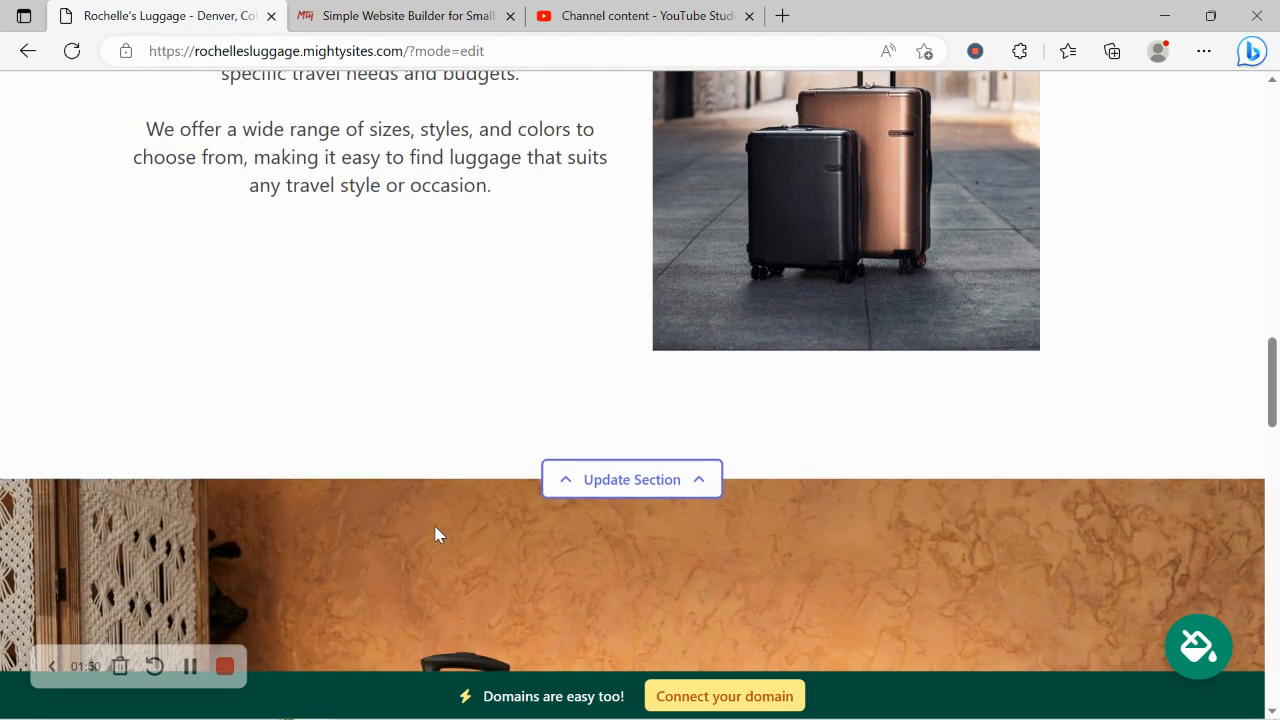
scroll(435, 535, "down", 3)
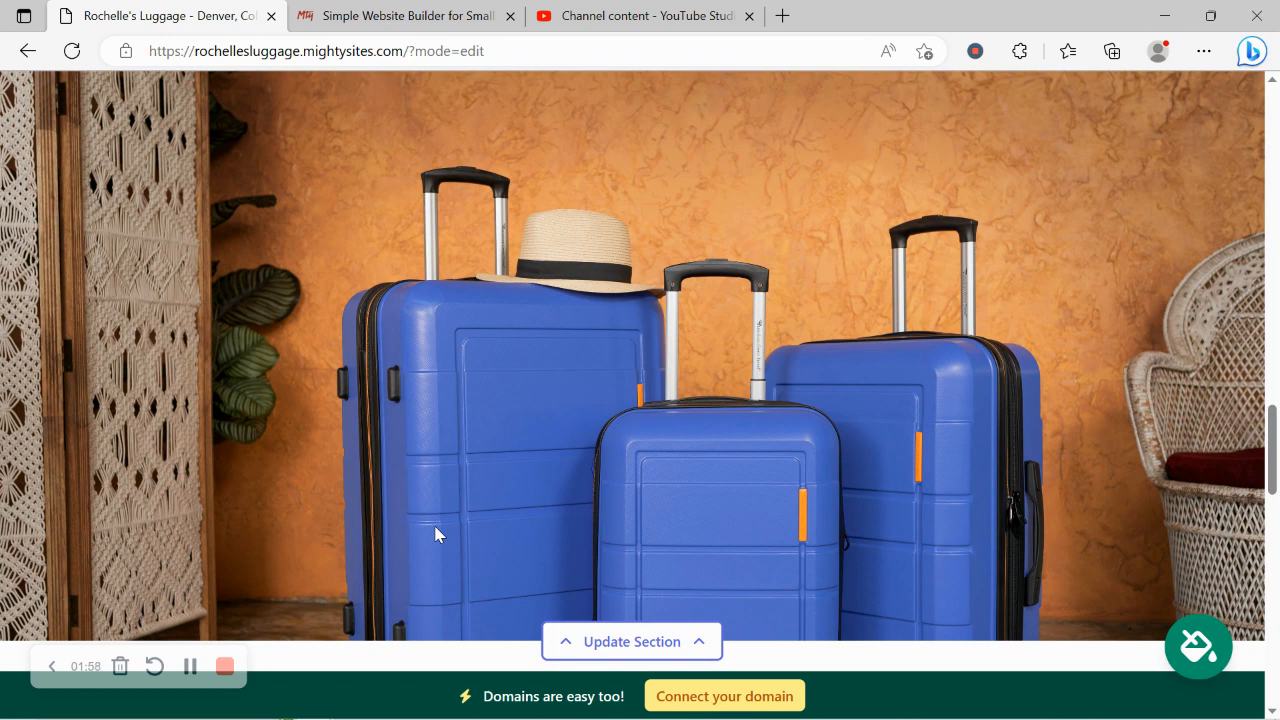
scroll(435, 535, "down", 3)
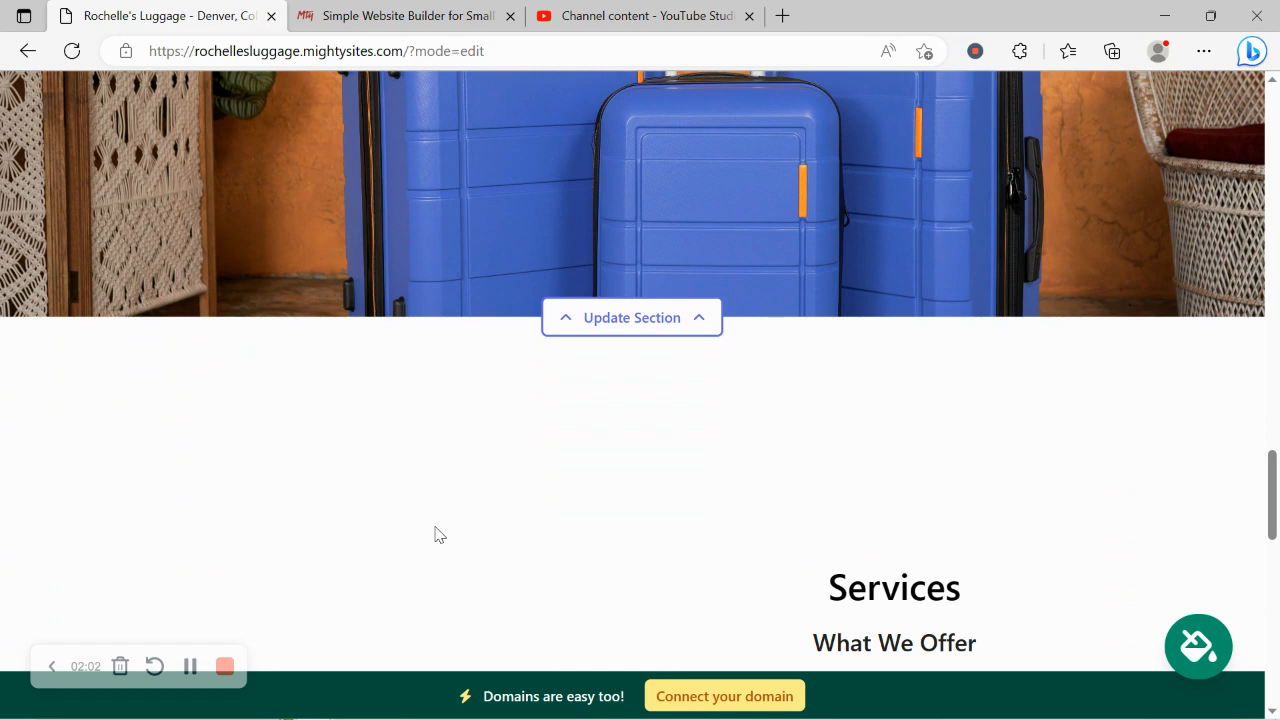
scroll(435, 535, "down", 2)
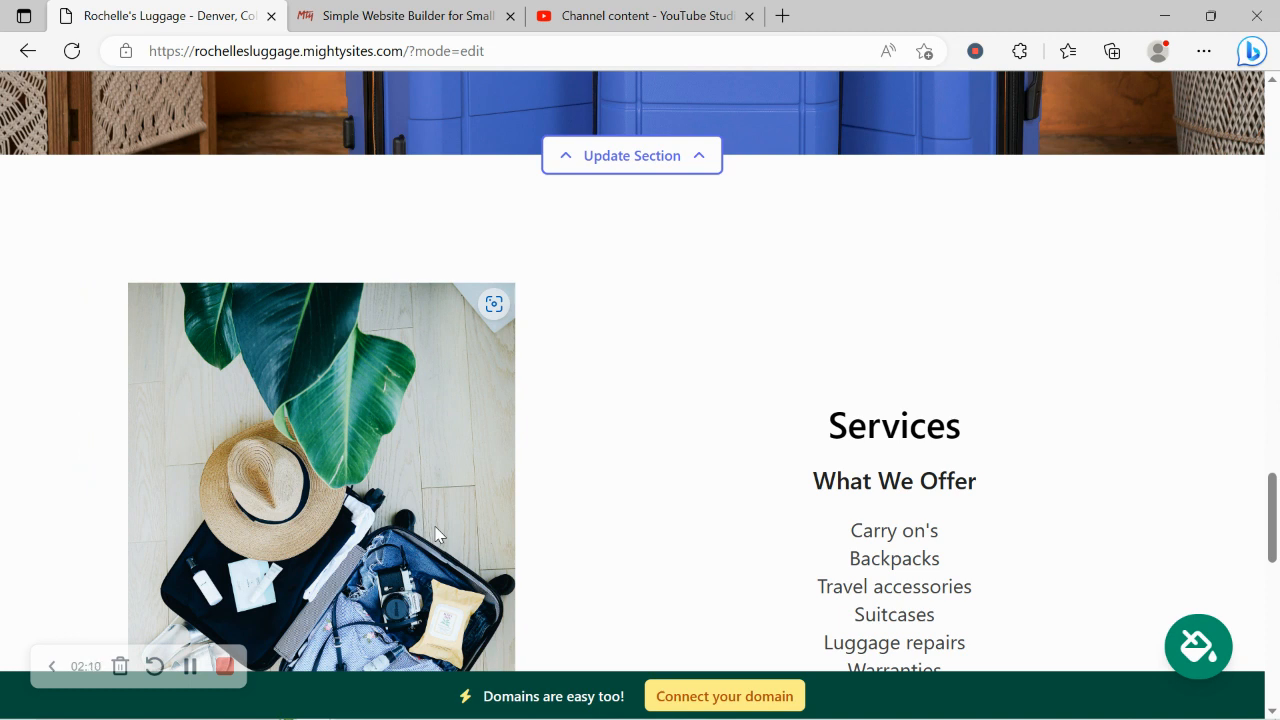
scroll(435, 535, "down", 8)
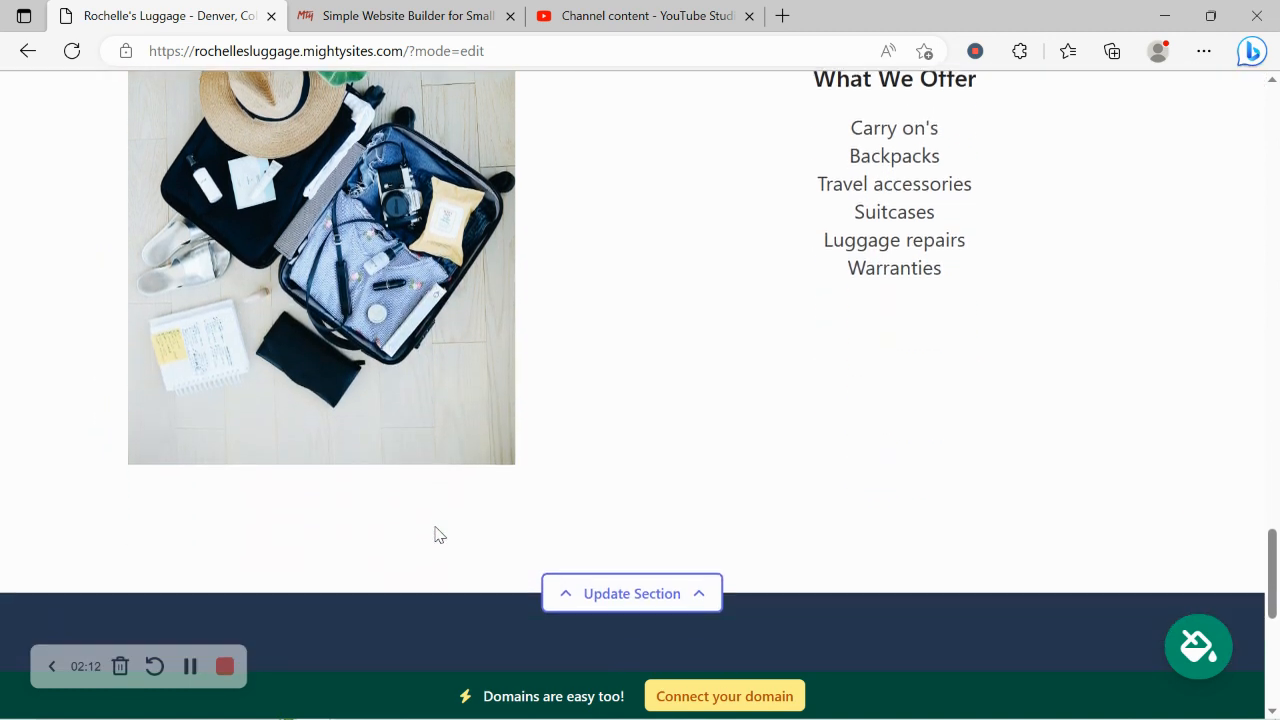
scroll(435, 535, "up", 8)
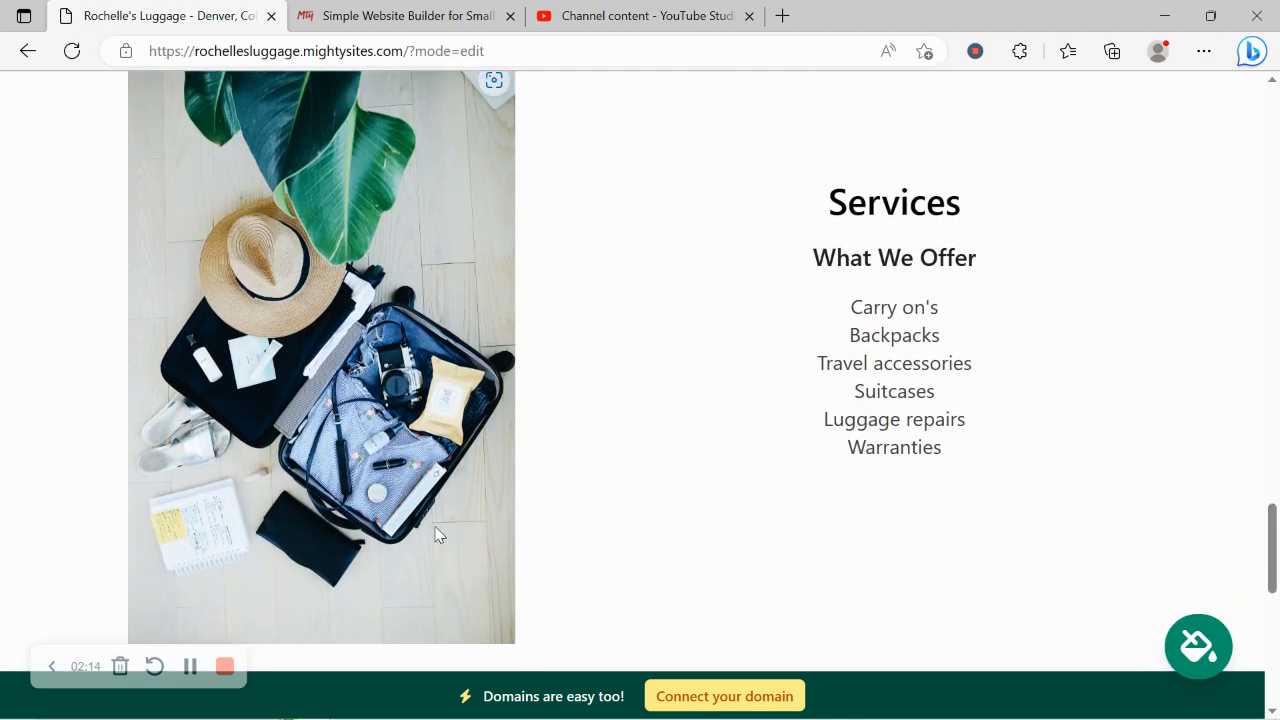
Enter the organization's email in the top bar's location details and enable showing it on the site.
scroll(435, 535, "up", 7)
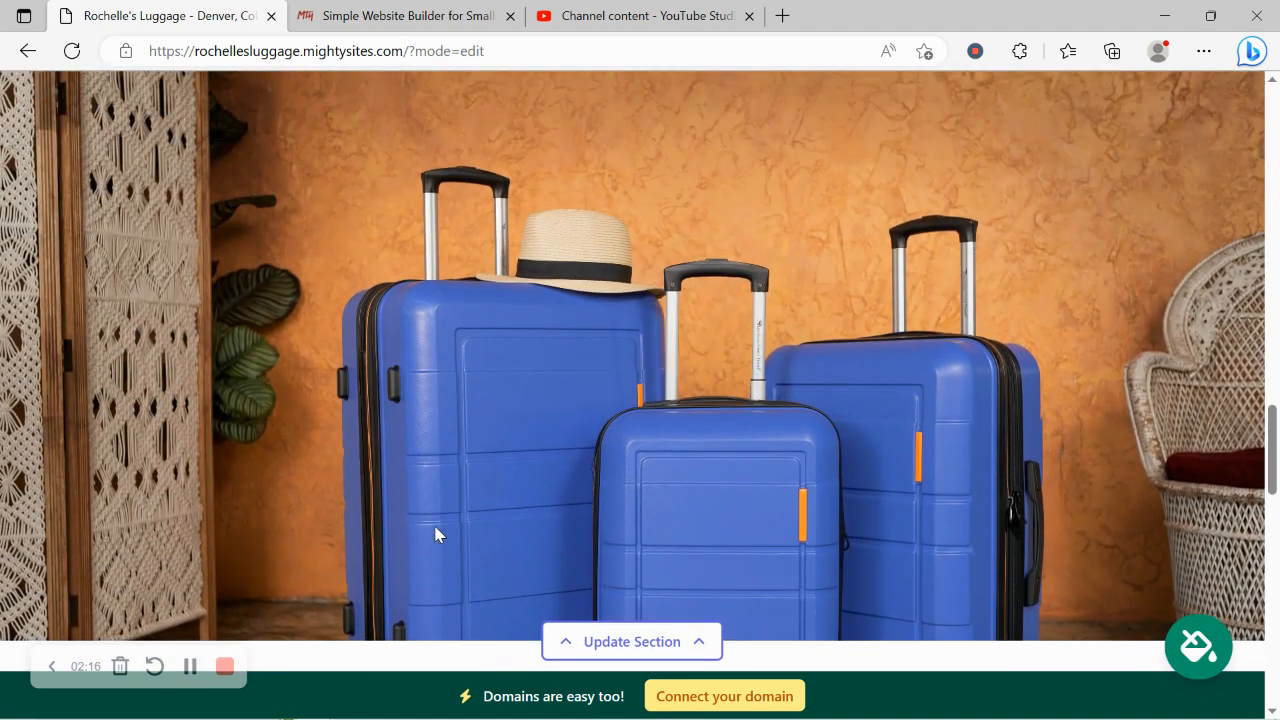
scroll(435, 535, "up", 9)
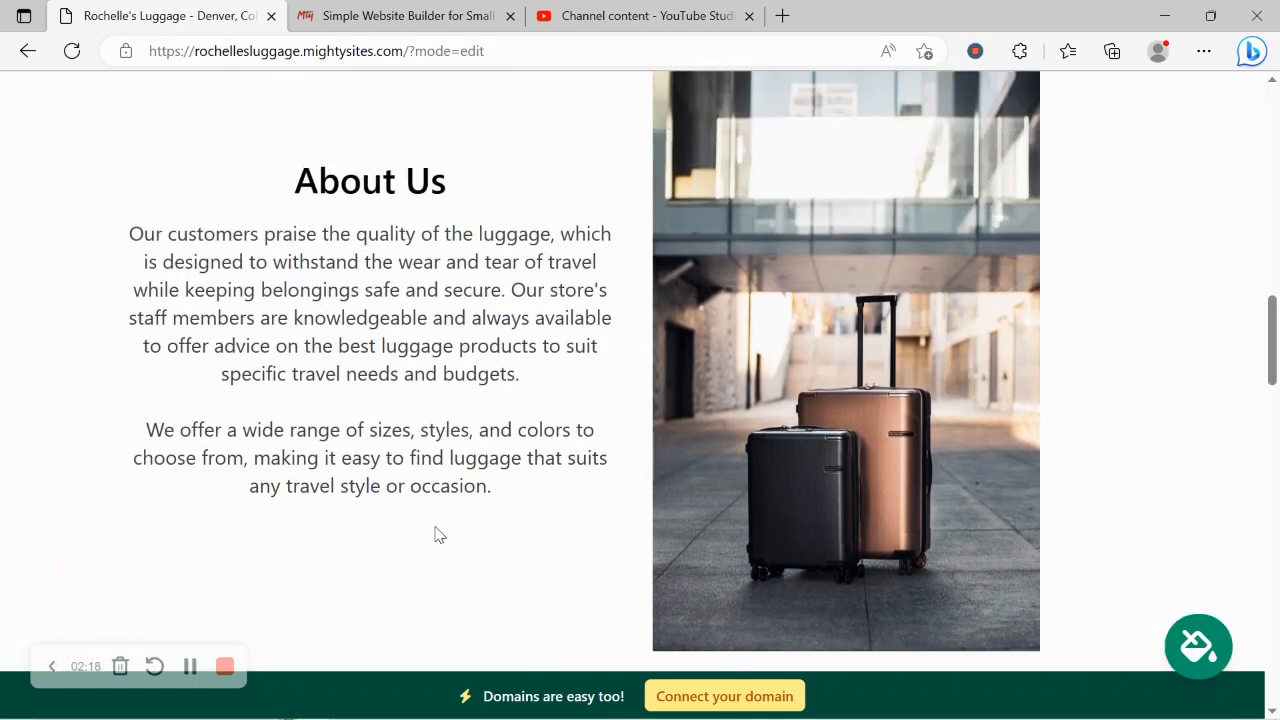
scroll(436, 527, "up", 10)
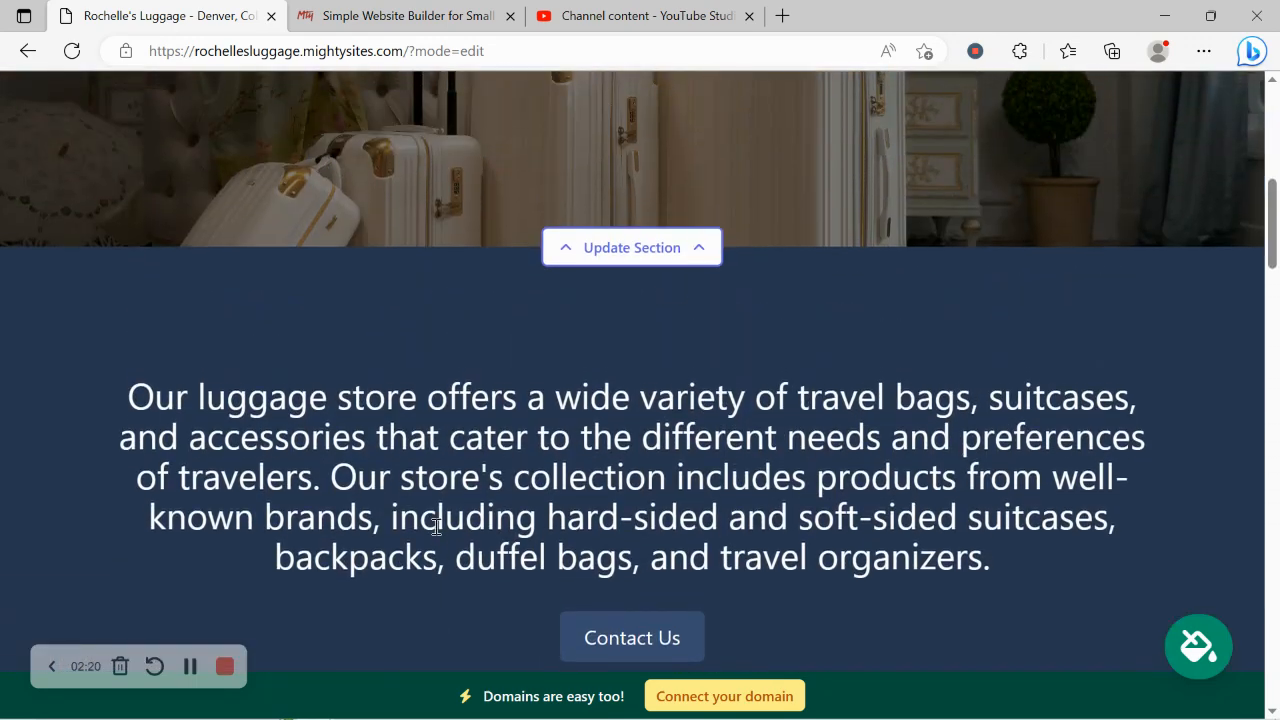
scroll(436, 527, "up", 6)
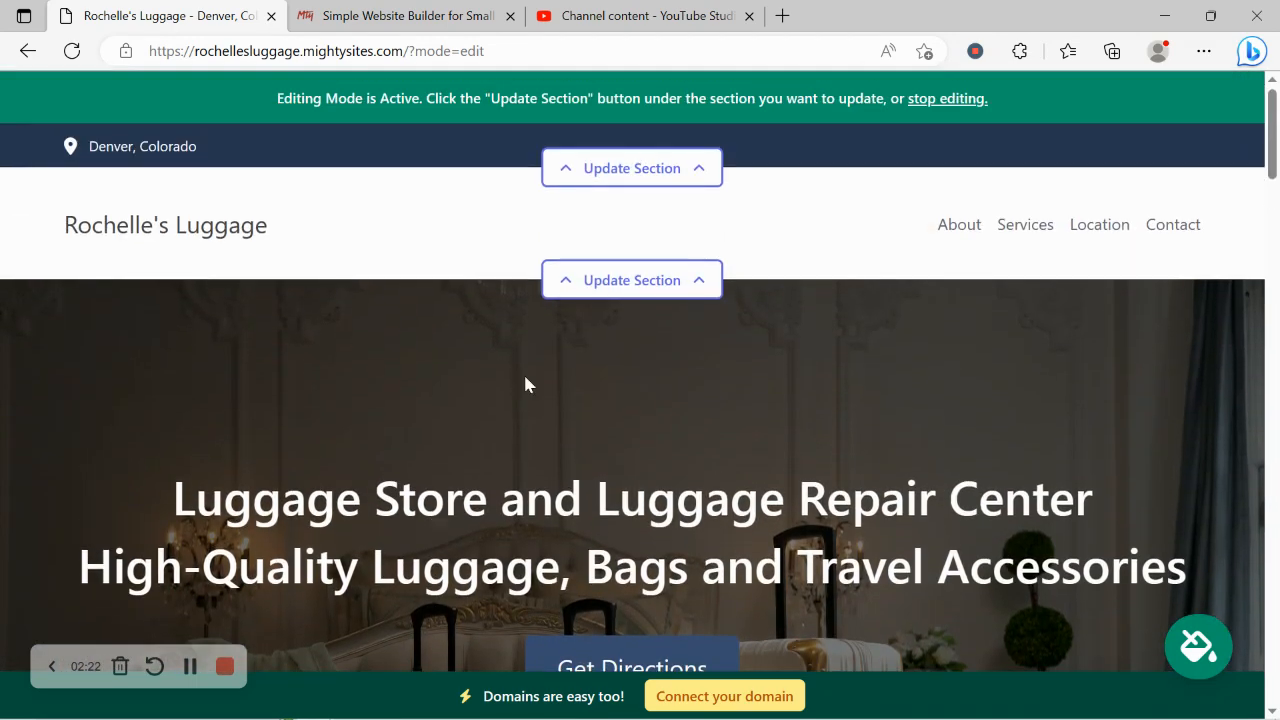
left_click(690, 172)
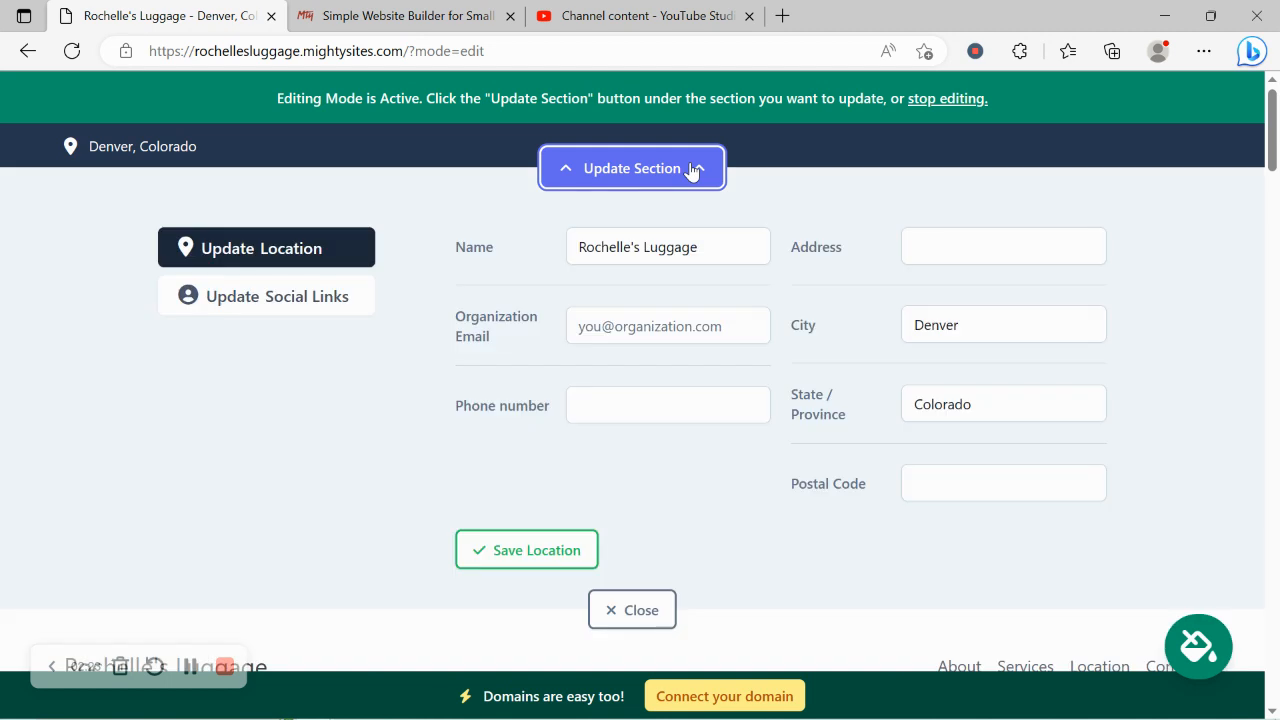
left_click(621, 324)
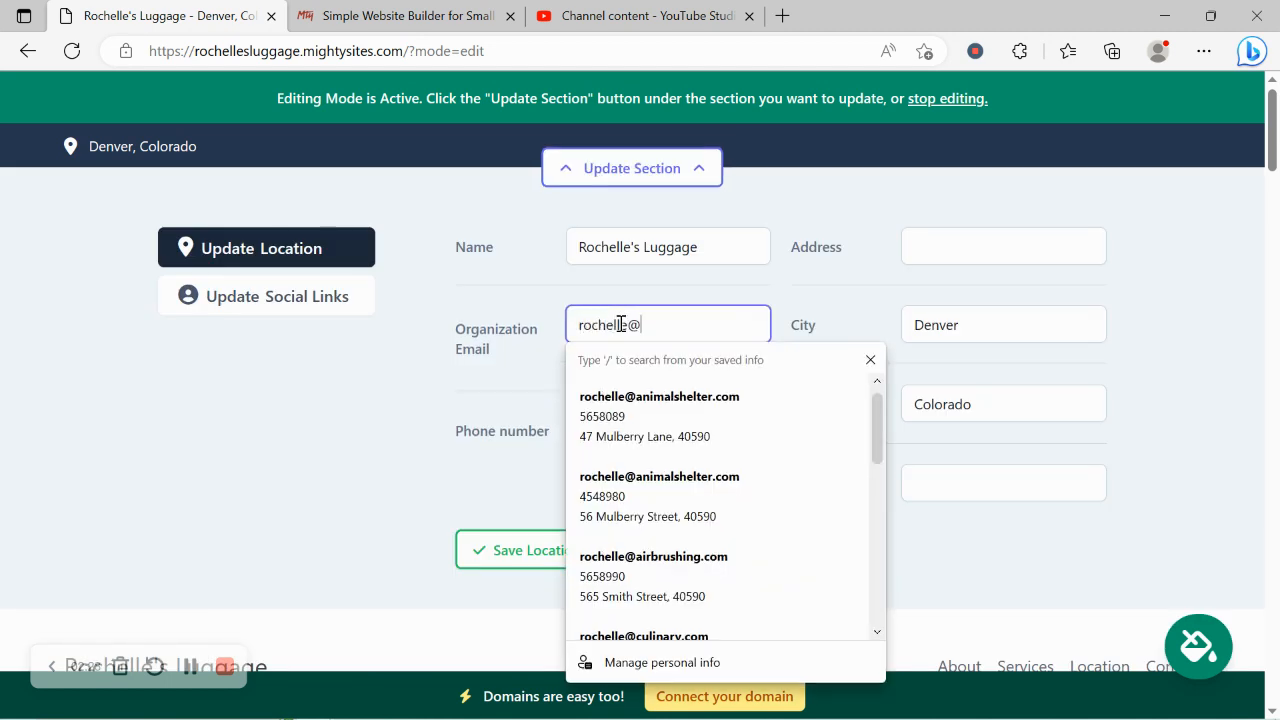
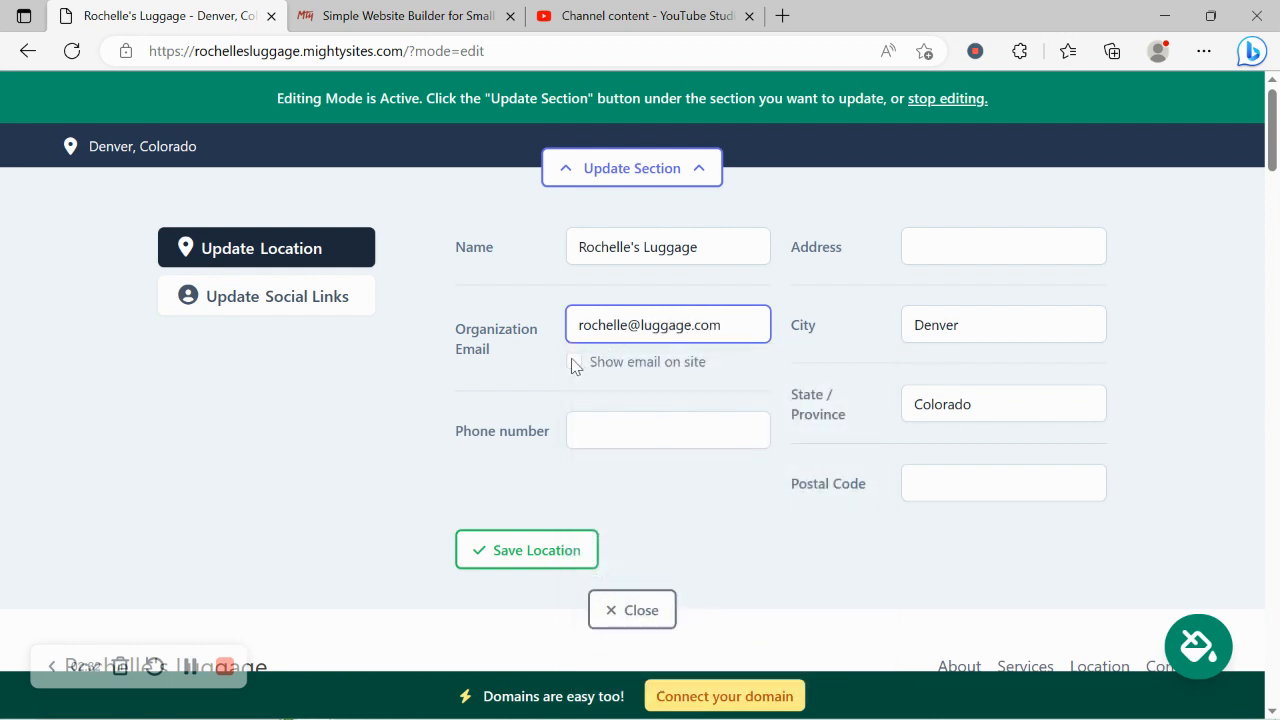
left_click(573, 363)
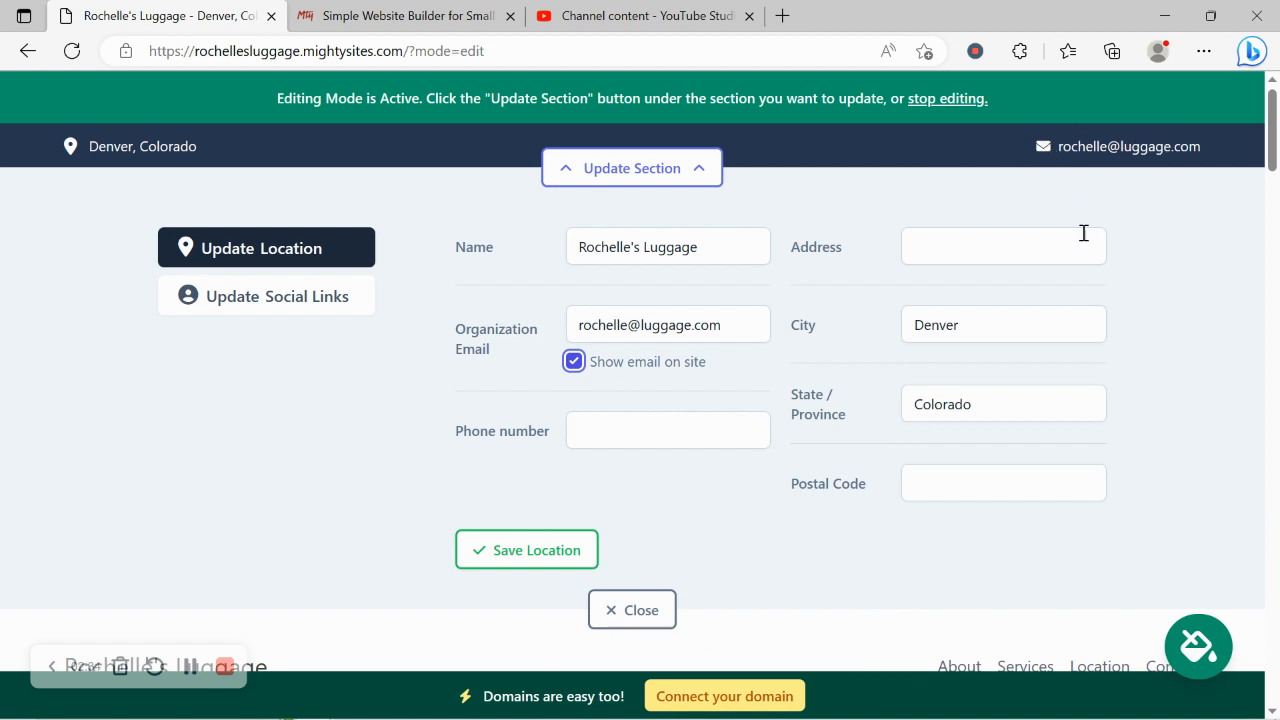
Fill in the store's phone number in the location details.
left_click(638, 425)
type("456")
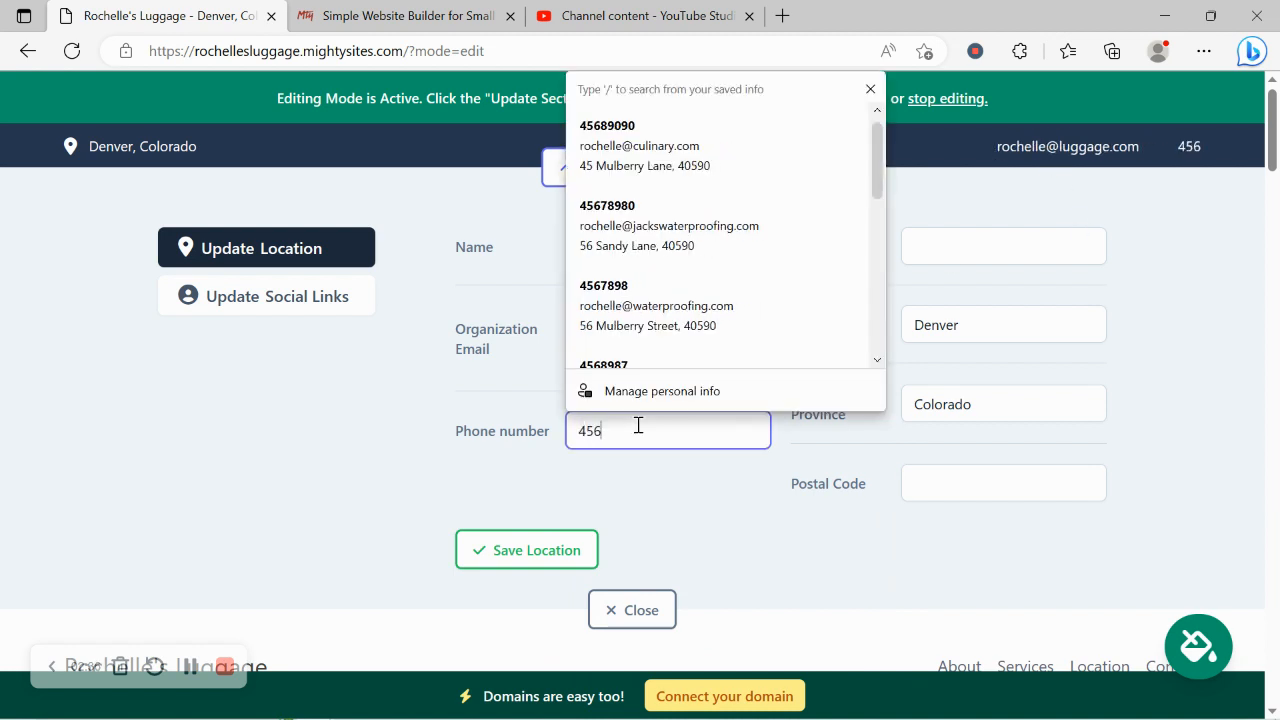
type("-7908")
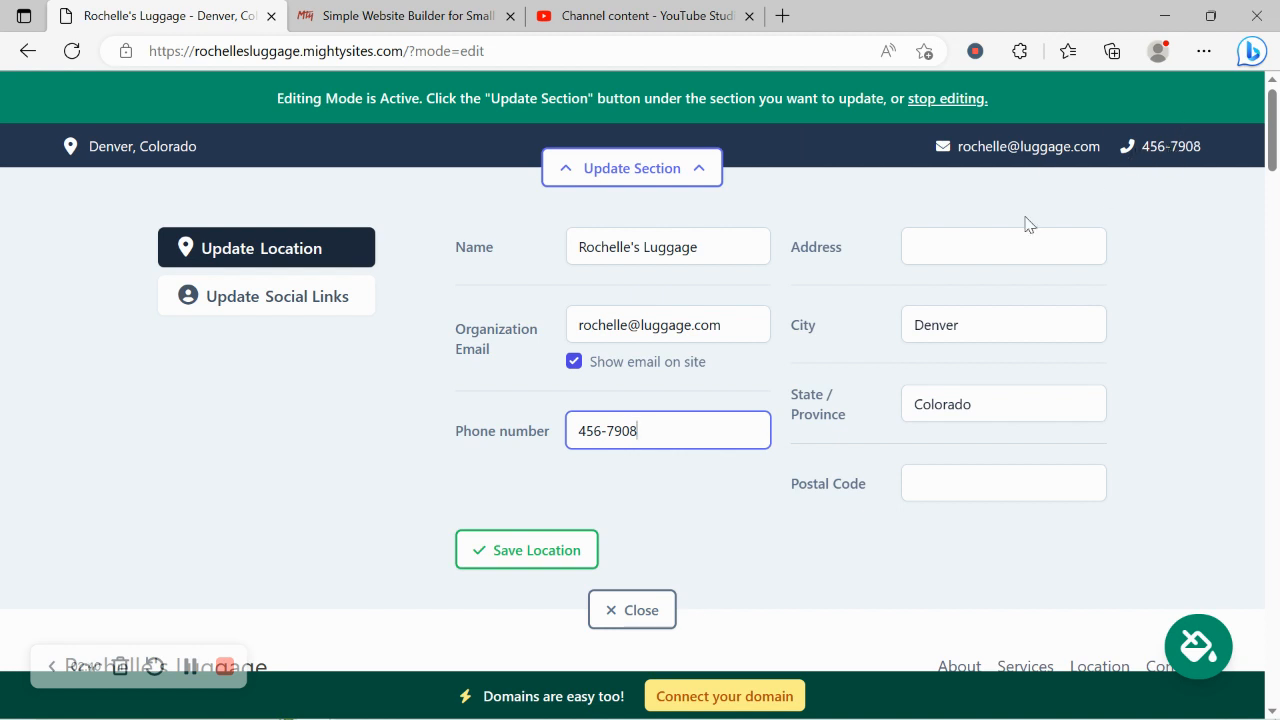
Fill in the store's street address and postal code, and save the location.
left_click(958, 242)
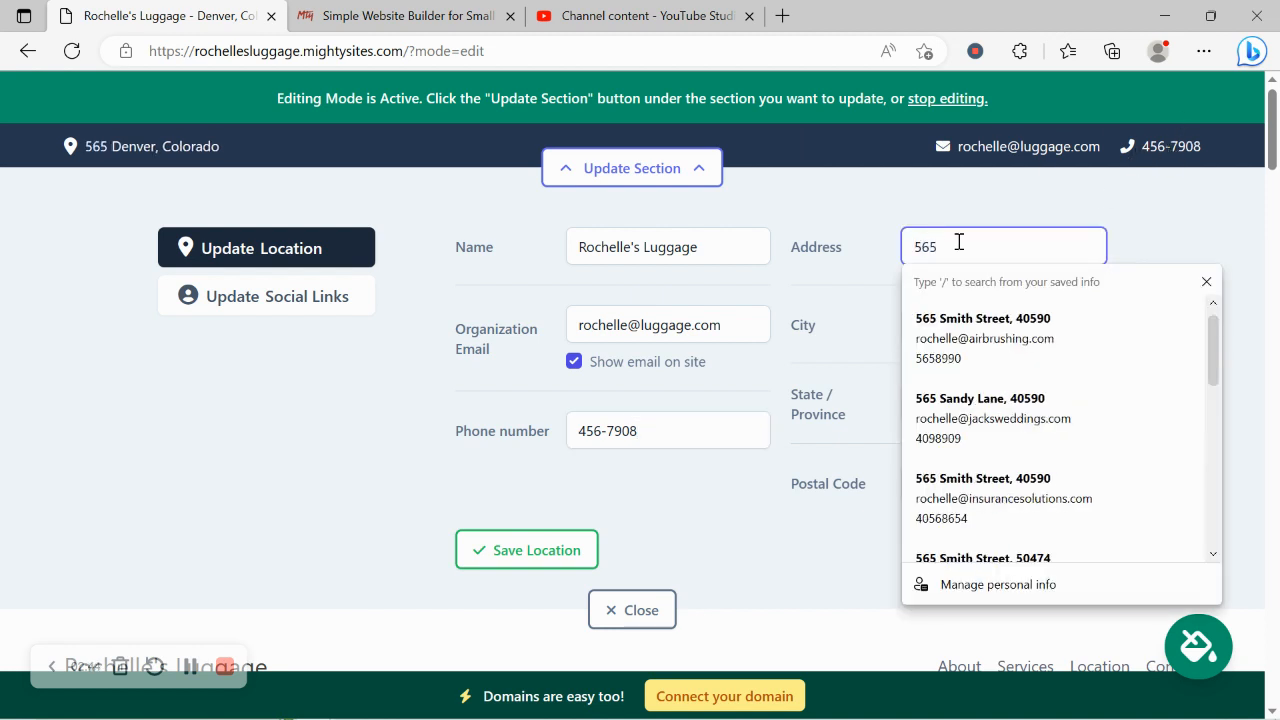
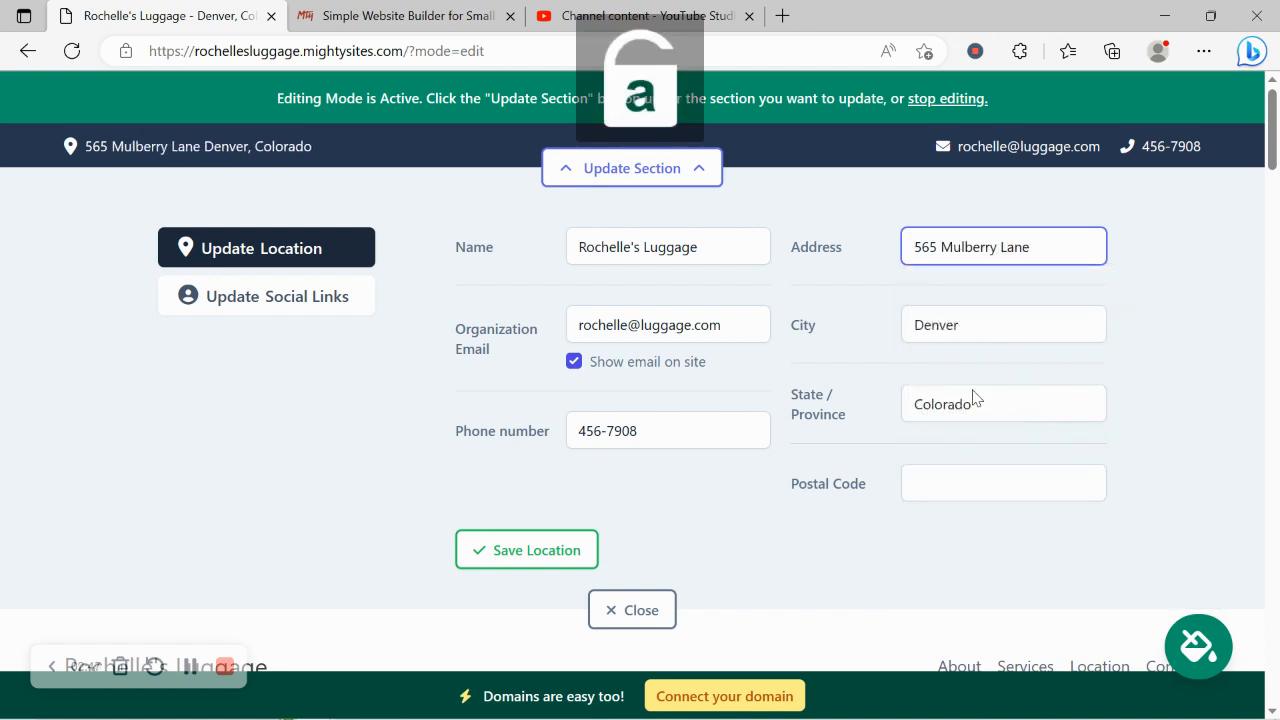
left_click(996, 494)
type("40590")
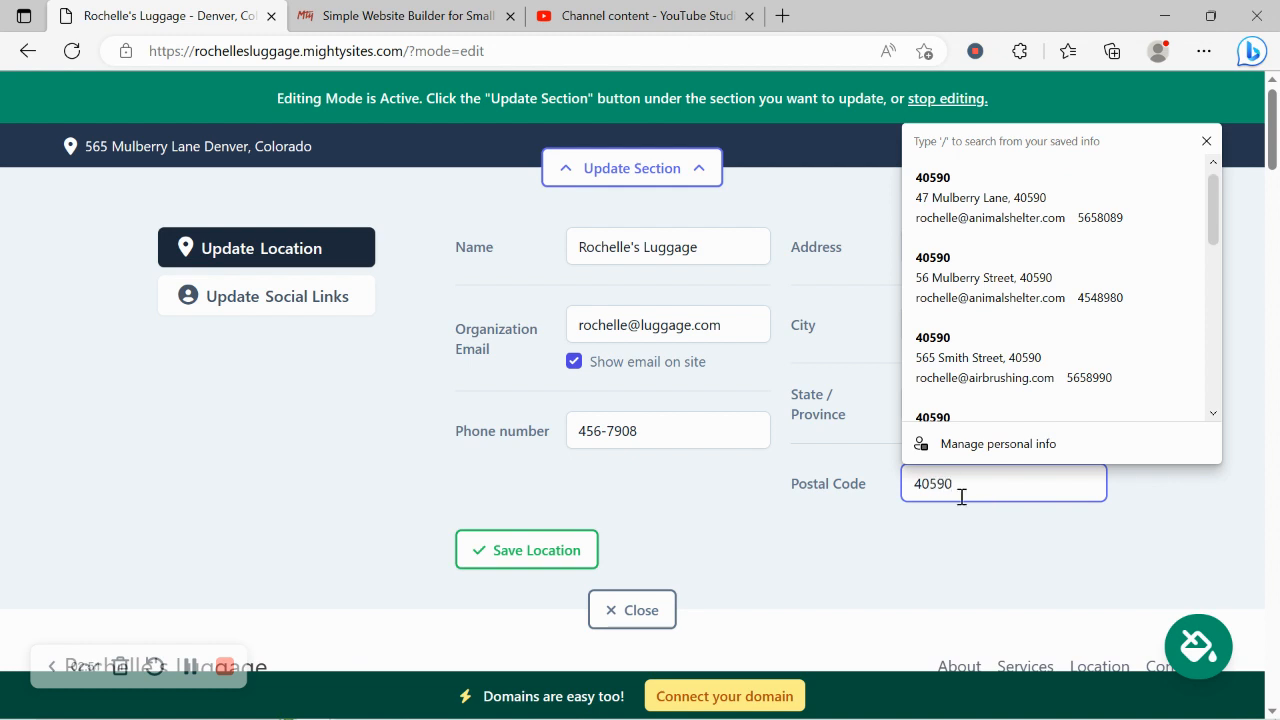
left_click(547, 550)
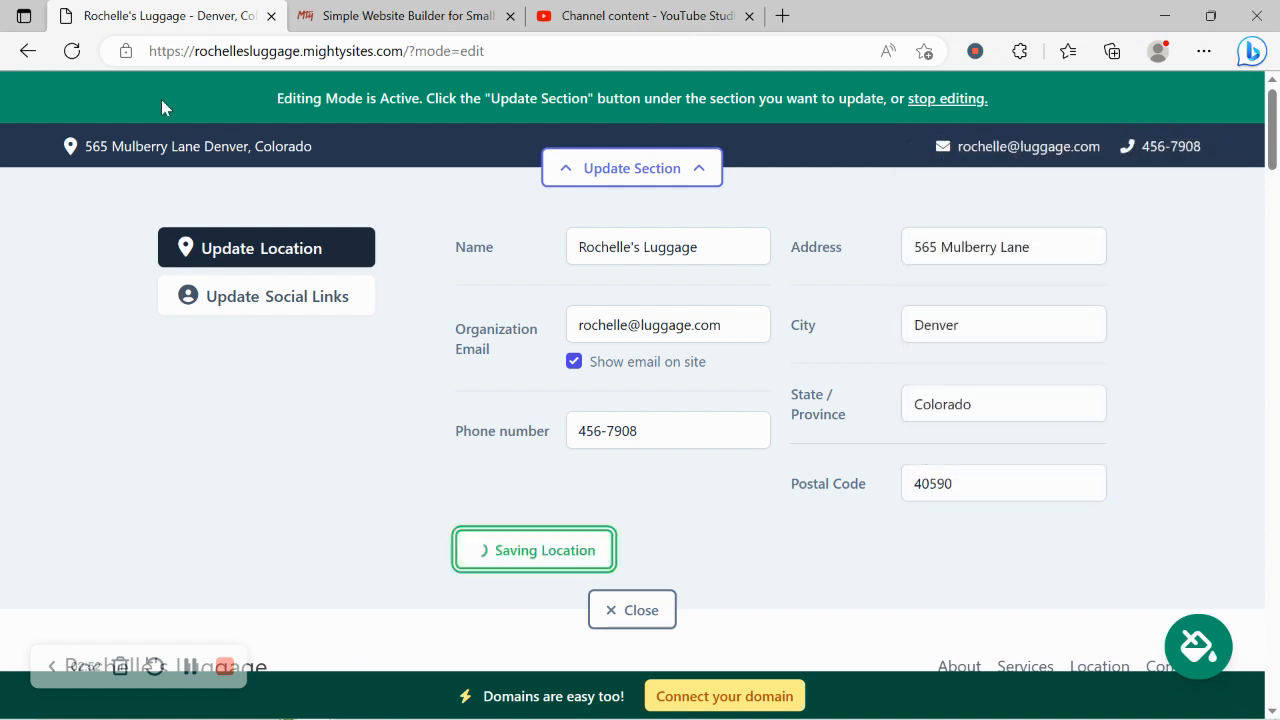
Check the top bar's address link in Google Maps, return to the site editor and save the location again.
left_click(186, 148)
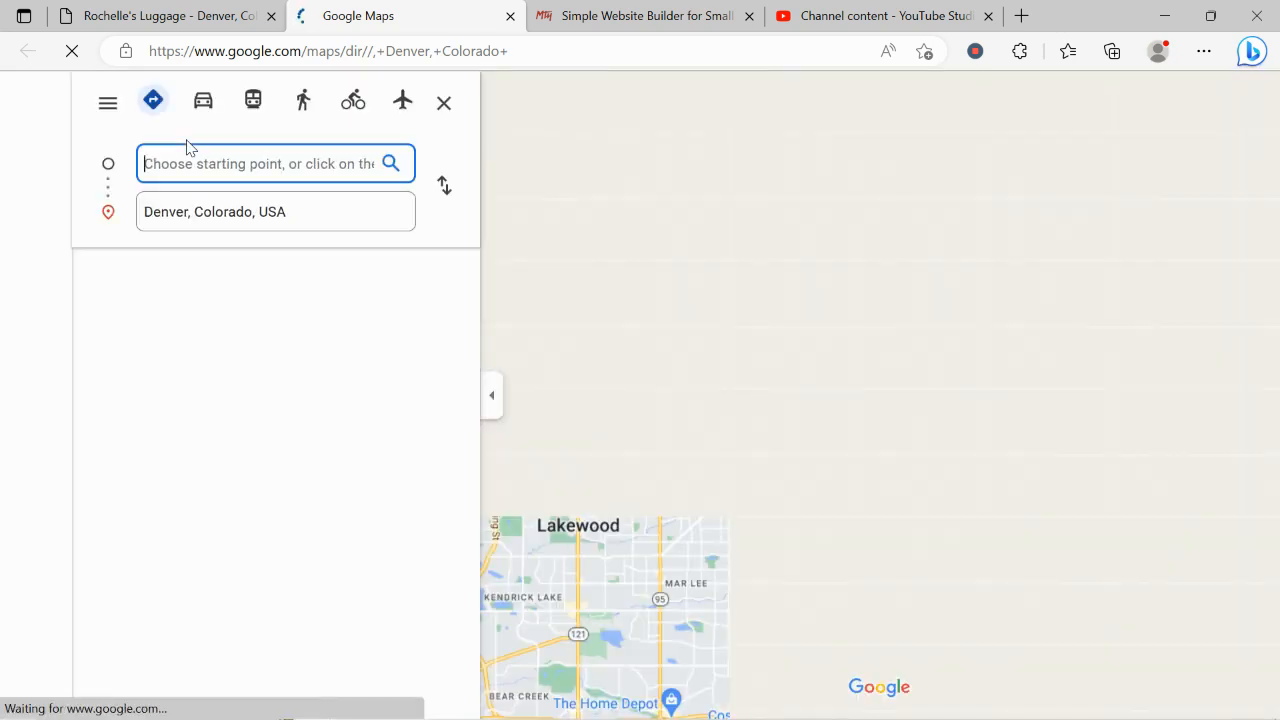
left_click(268, 8)
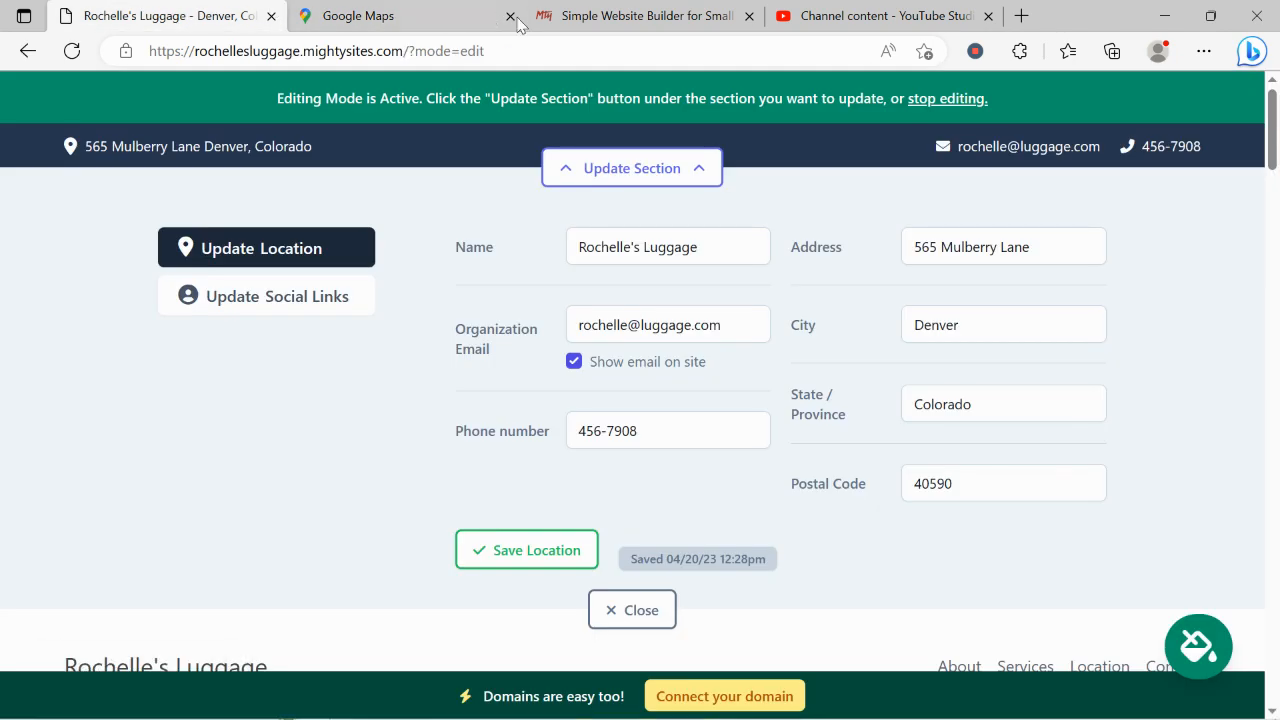
middle_click(443, 15)
left_click(533, 556)
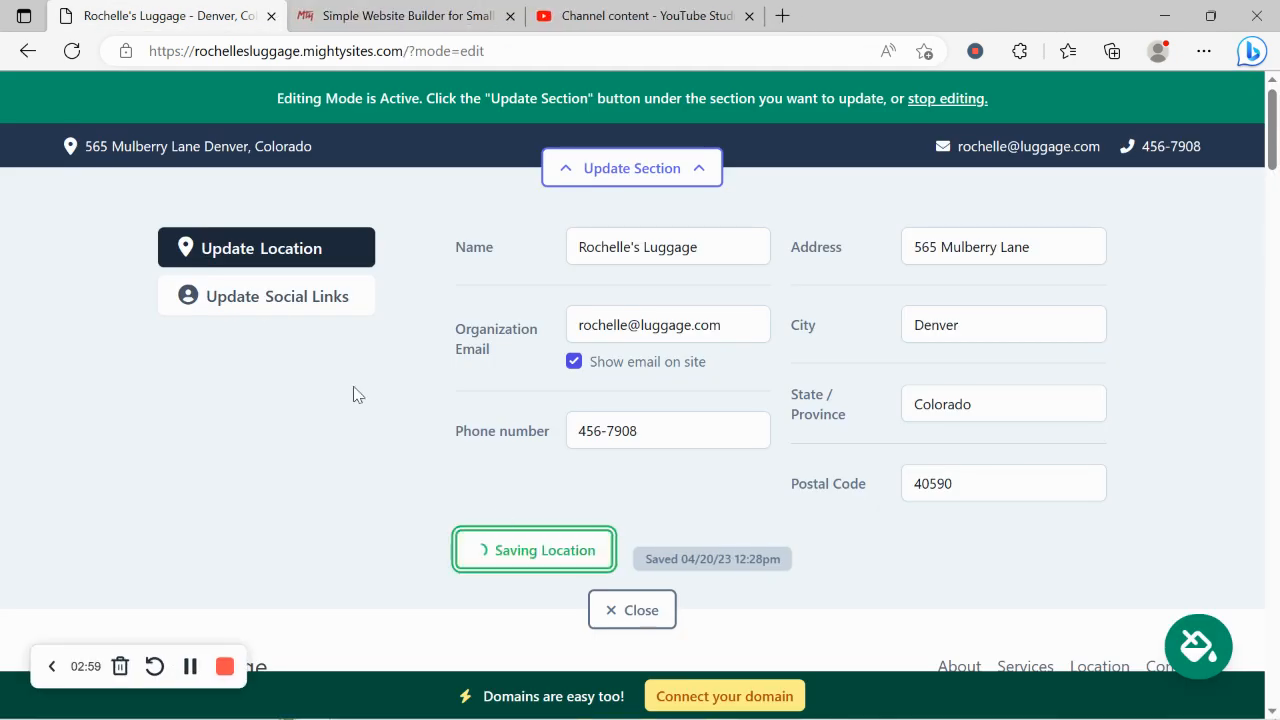
Set the site's Instagram social link to mightysites.
left_click(266, 302)
left_click(511, 255)
type("mi")
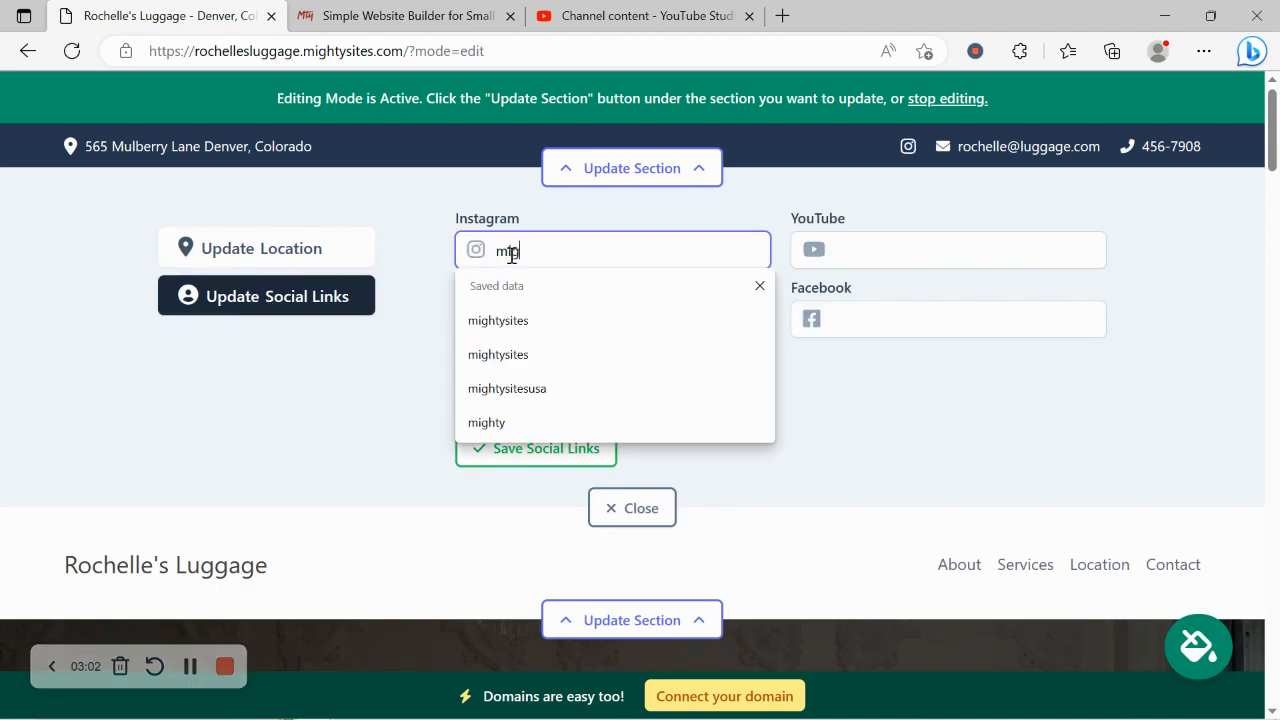
type("ghtysites")
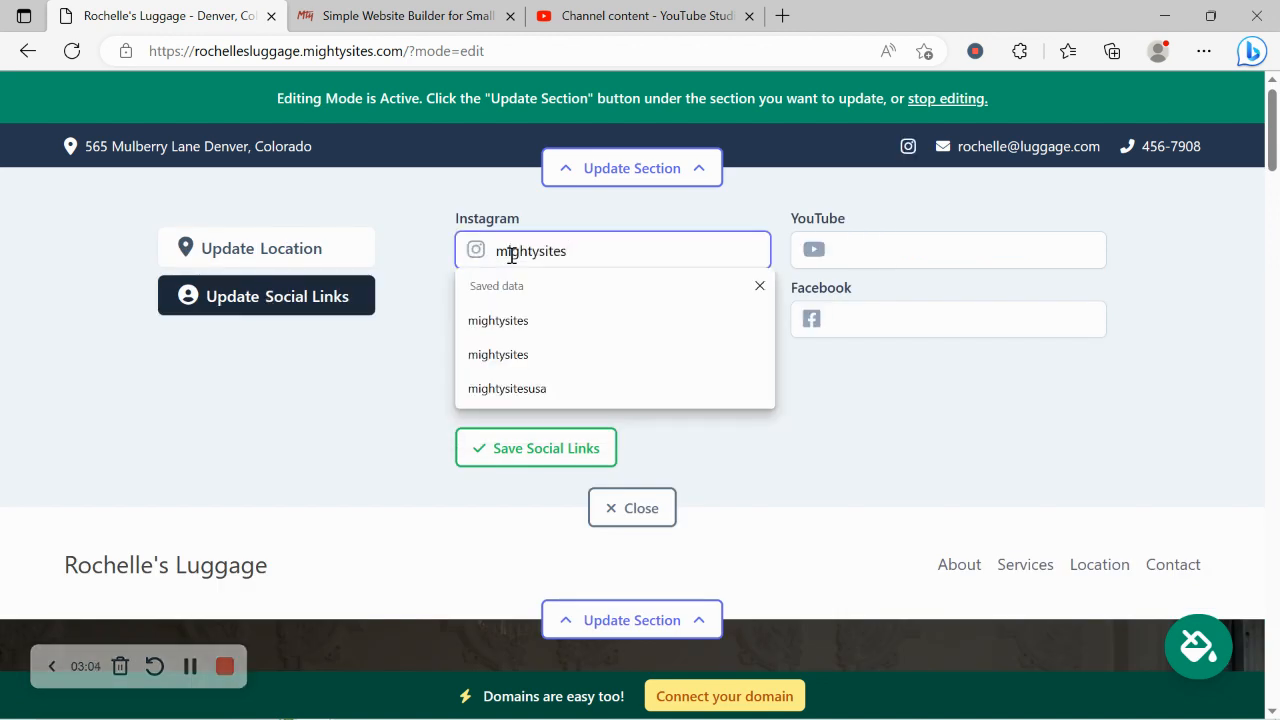
left_click(303, 434)
Set the Twitter social link to mightysitesusa, save the social links and close the section editor.
left_click(626, 322)
type("might")
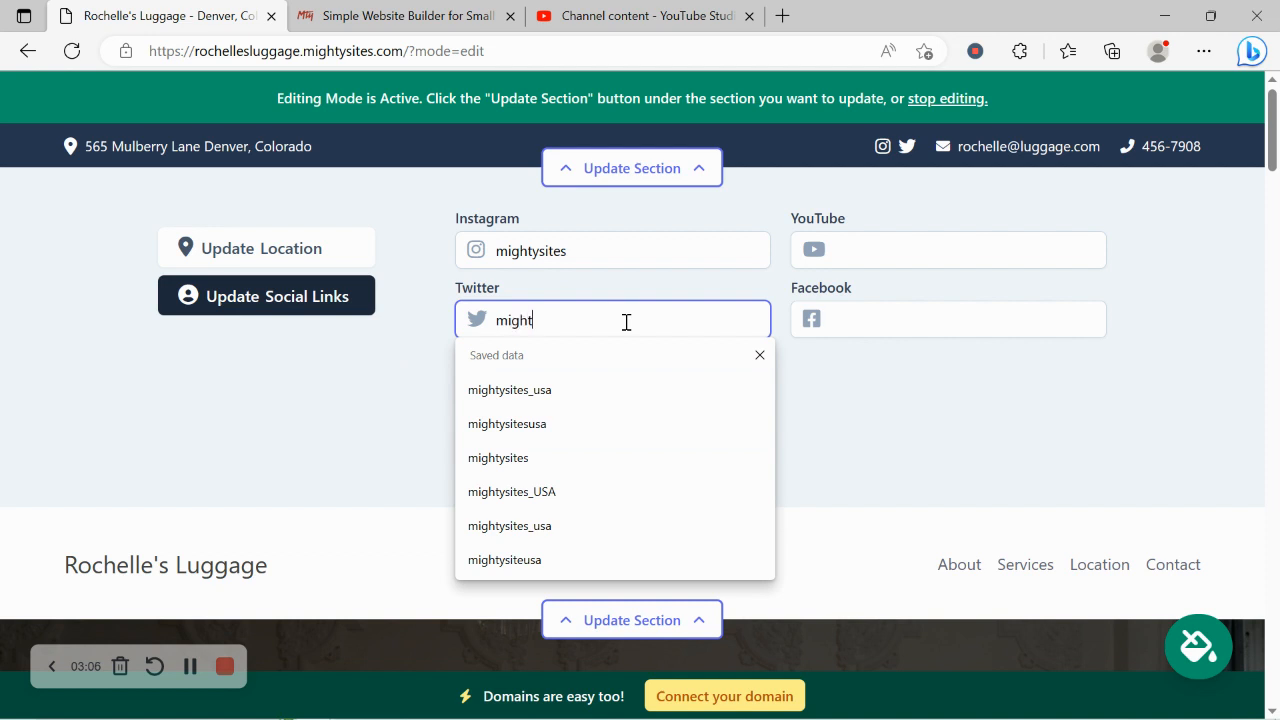
type("ysitesusa")
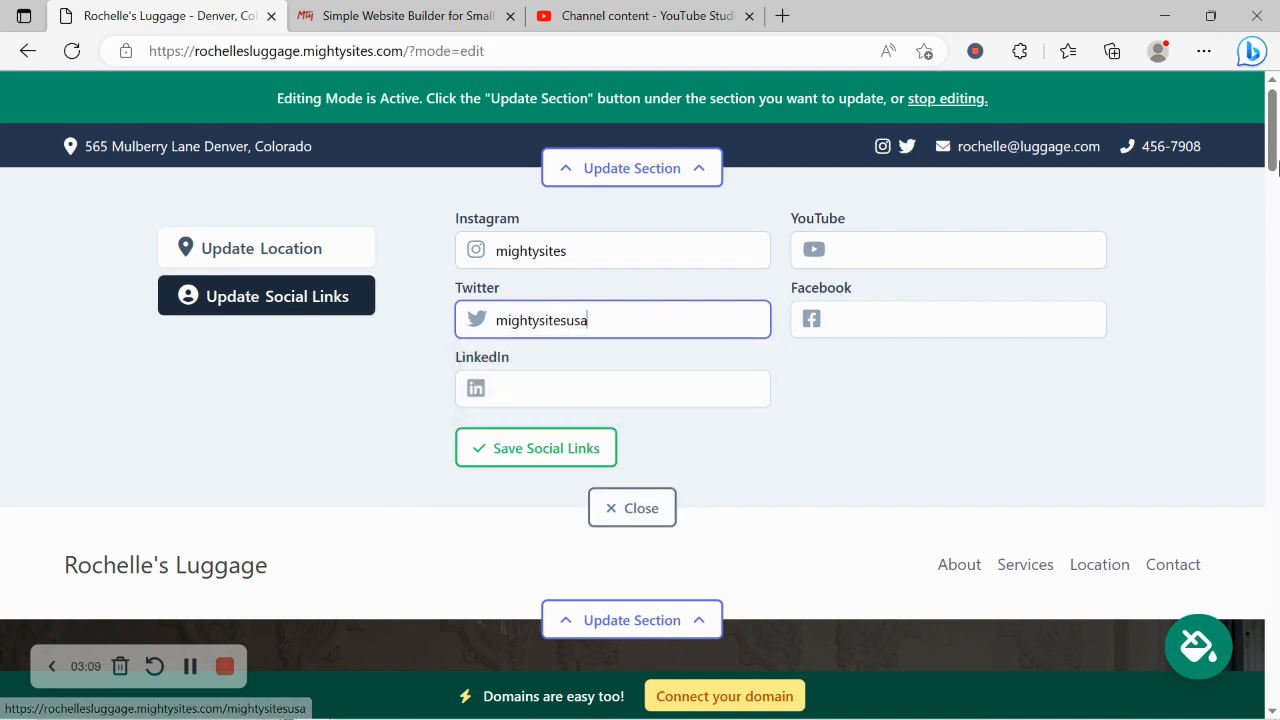
left_click_drag(1273, 140, 1273, 716)
left_click(982, 541)
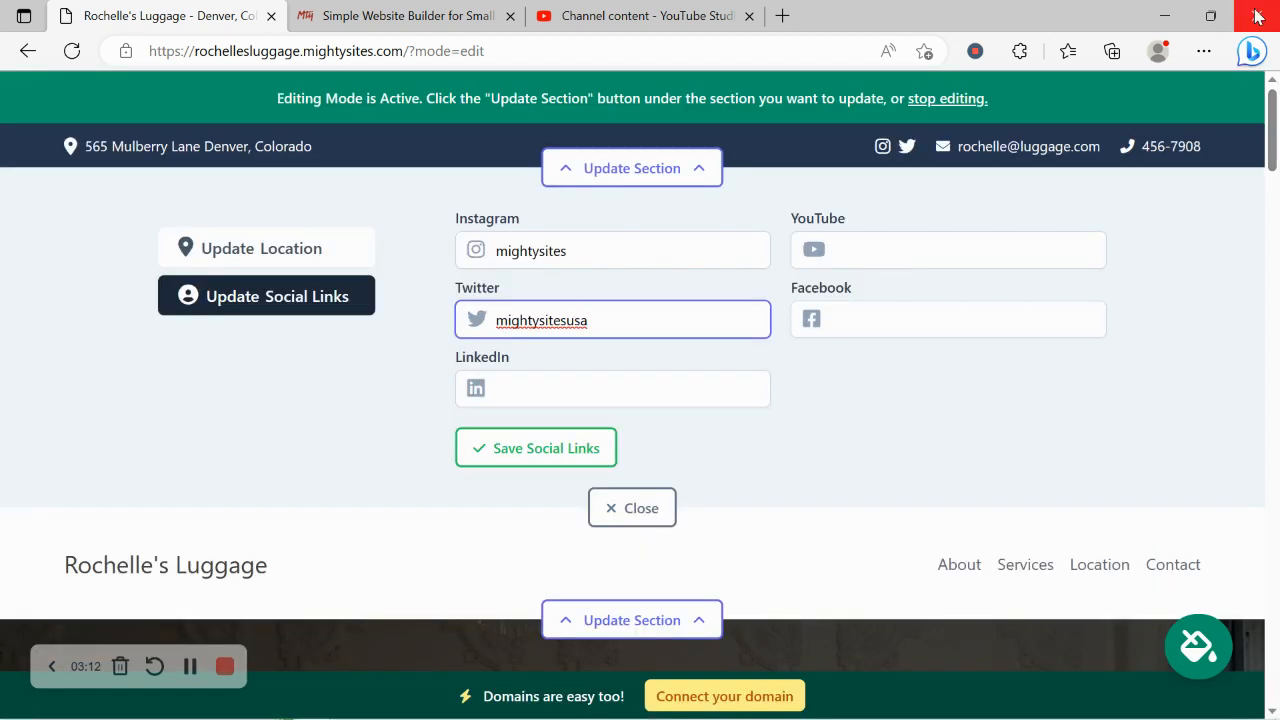
left_click(563, 446)
left_click(634, 510)
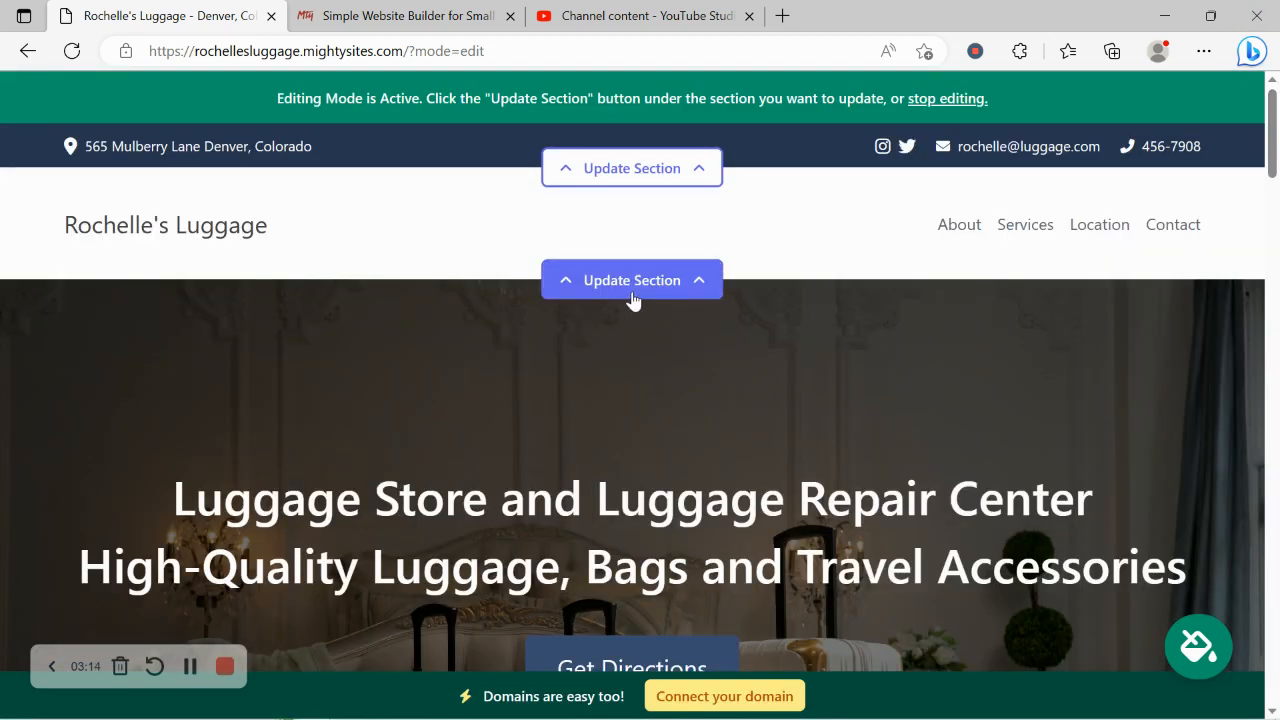
Load the Mighty Sites image from the Pictures folder as the logo for the navigation header section.
left_click(633, 290)
left_click(238, 416)
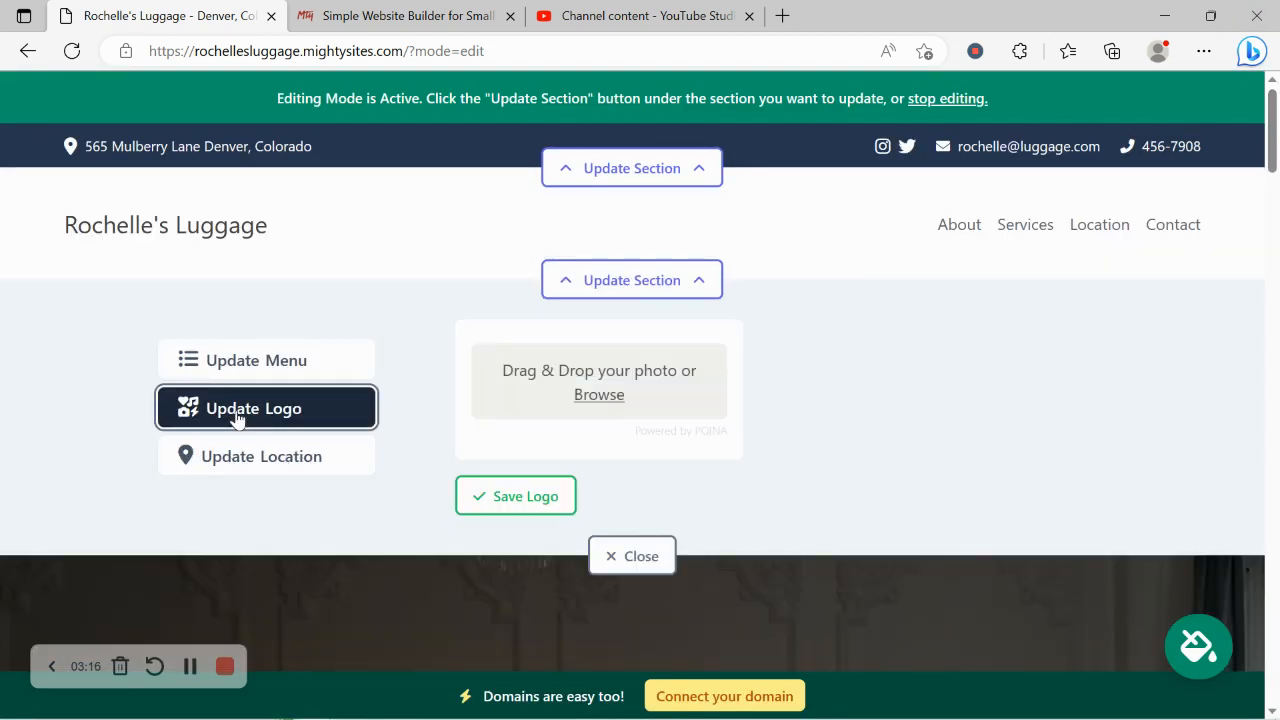
left_click(597, 393)
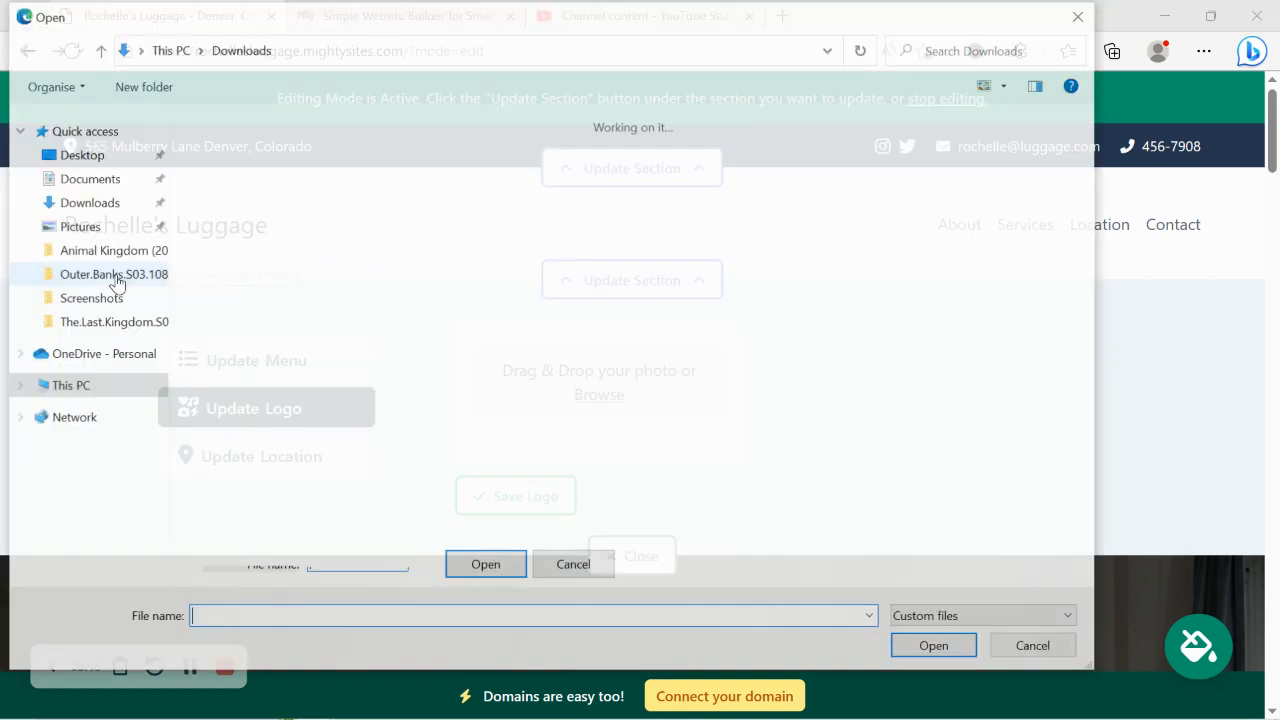
left_click(116, 234)
double_click(574, 150)
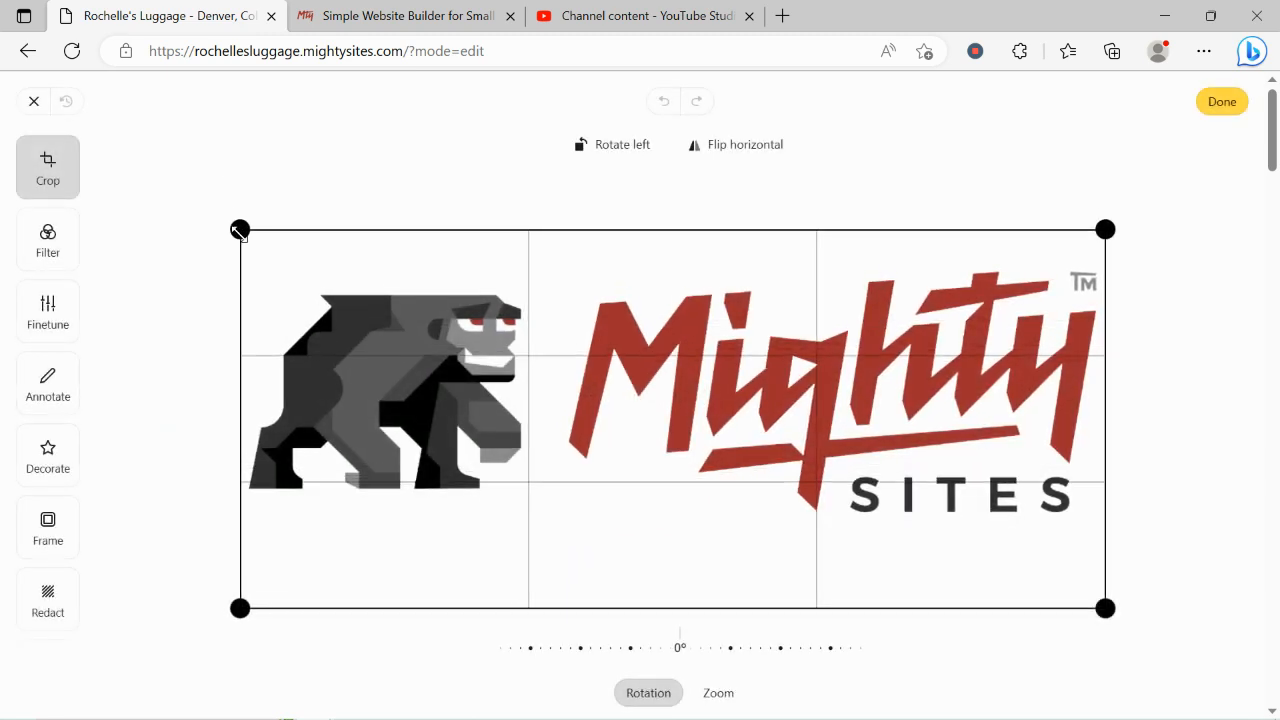
Crop the empty margins above and below the Mighty Sites logo, save it and close the section editor.
left_click_drag(239, 230, 240, 241)
left_click_drag(238, 587, 231, 552)
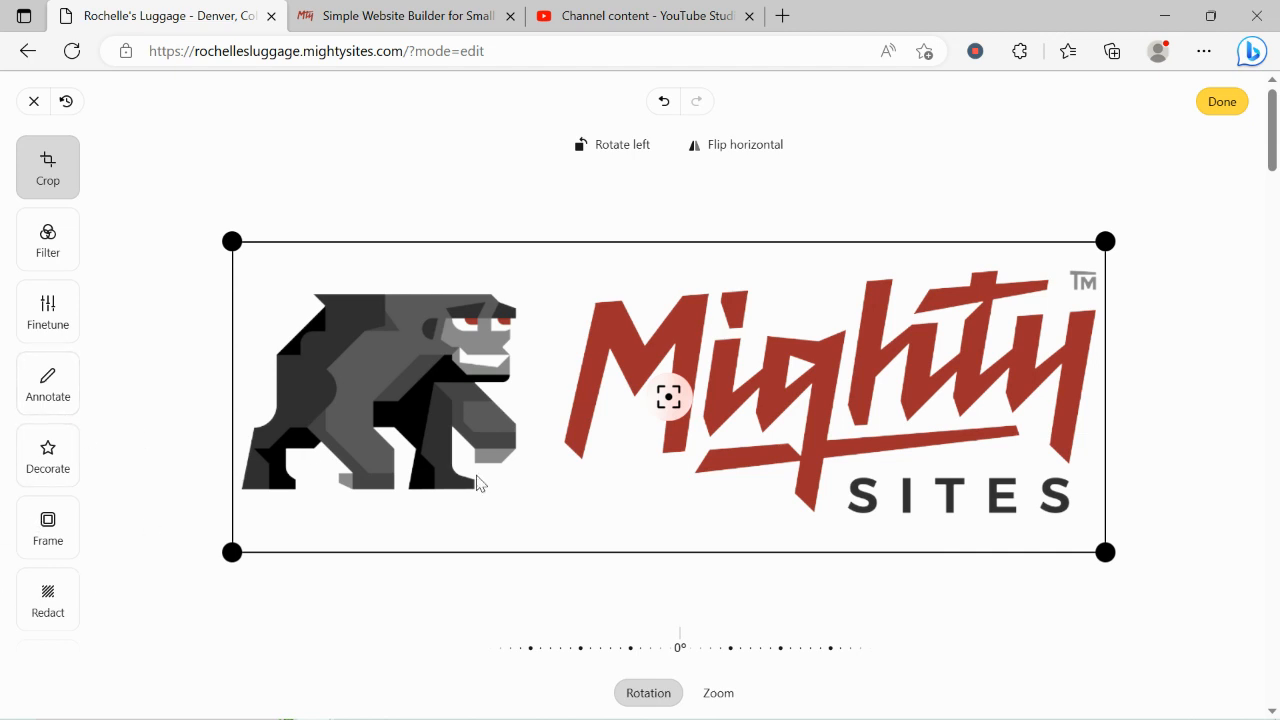
left_click(1222, 101)
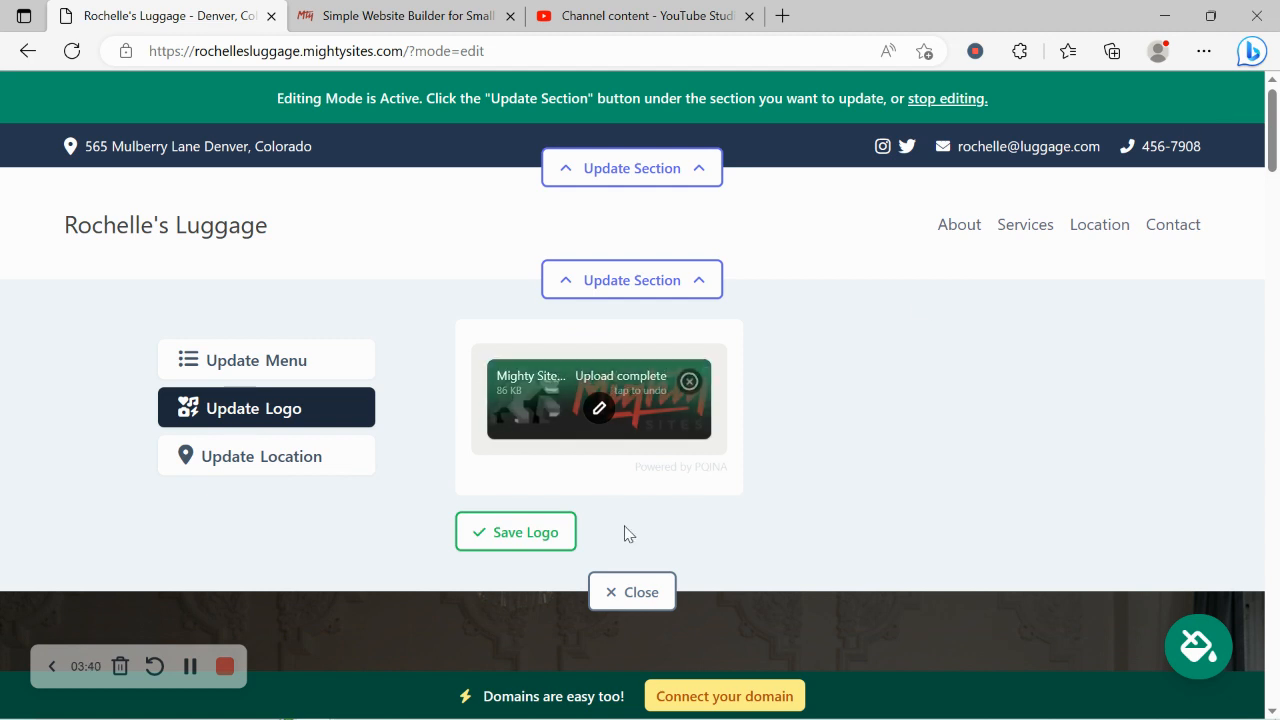
left_click(555, 550)
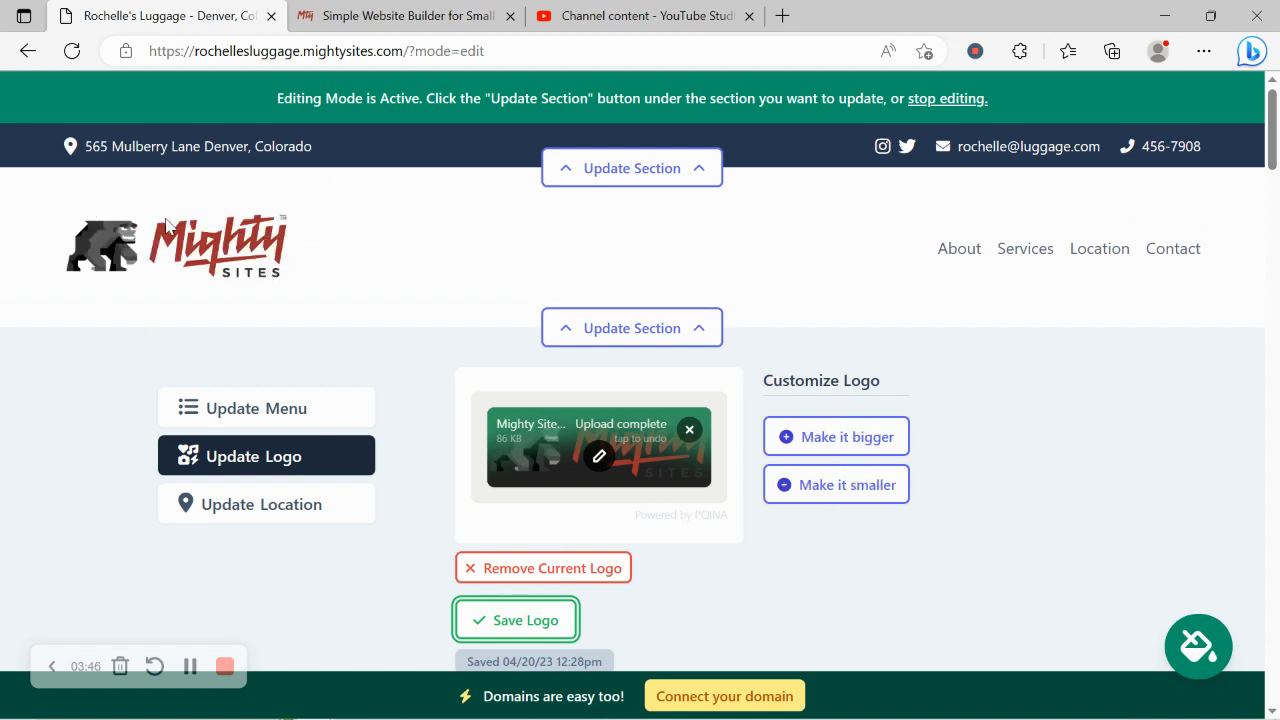
scroll(167, 225, "down", 3)
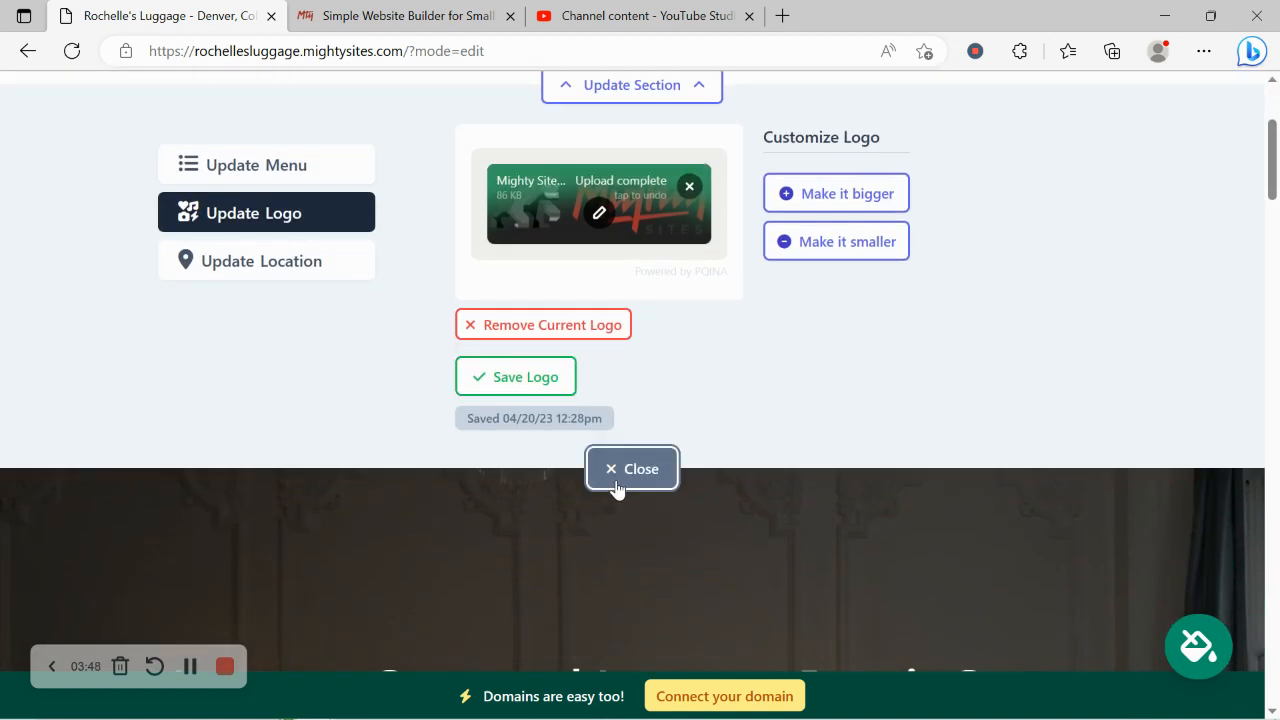
left_click(617, 484)
Apply the pale yellow color theme with olive text from the last group of themes and save it.
scroll(2, 300, "down", 6)
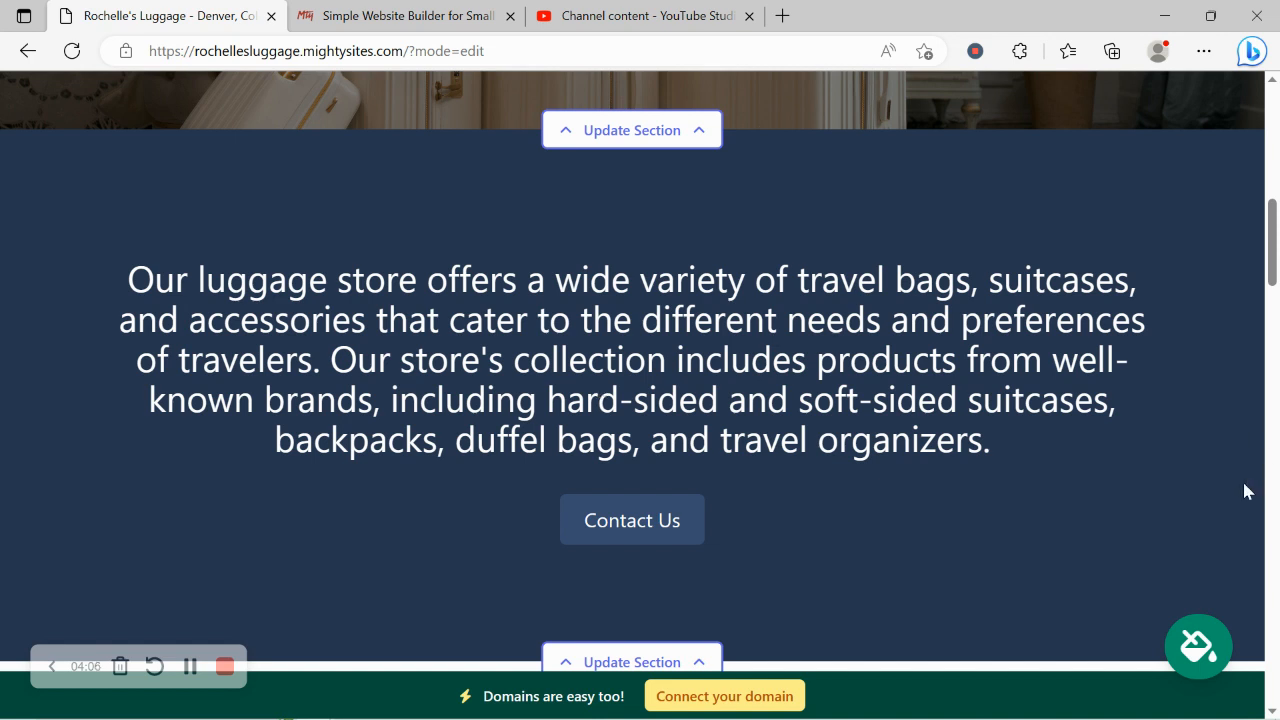
left_click(1205, 644)
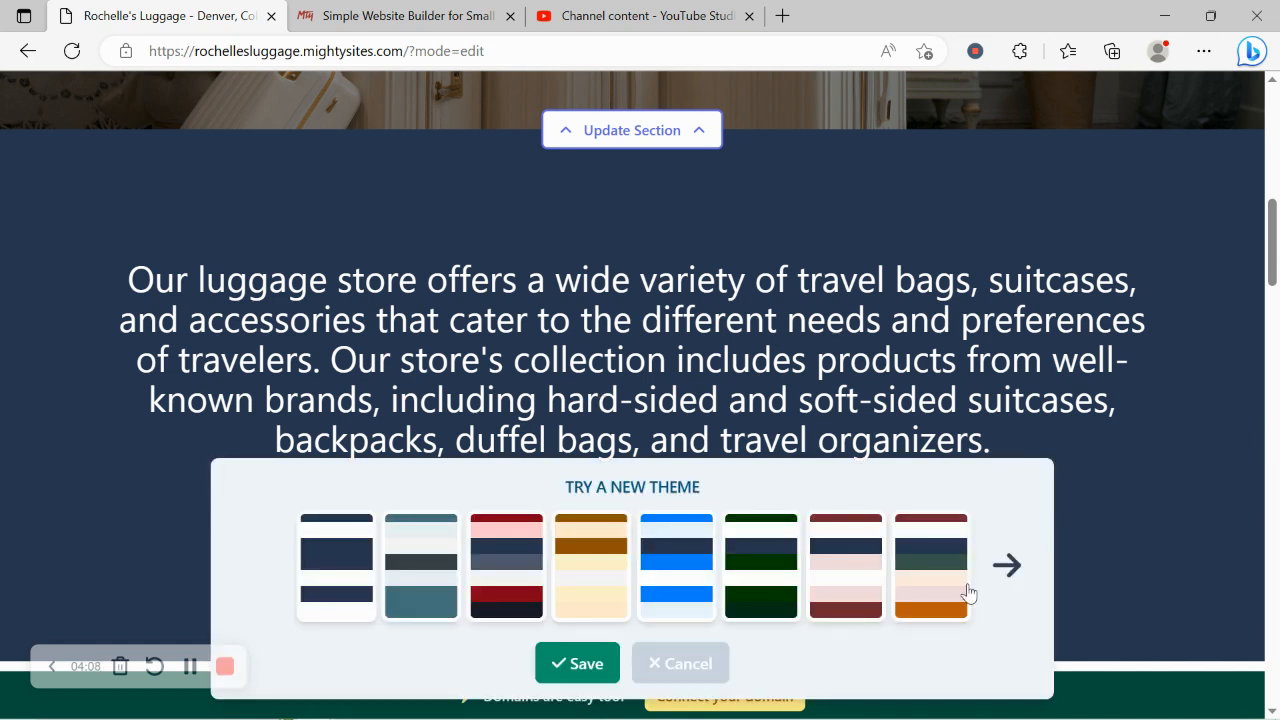
left_click(1005, 566)
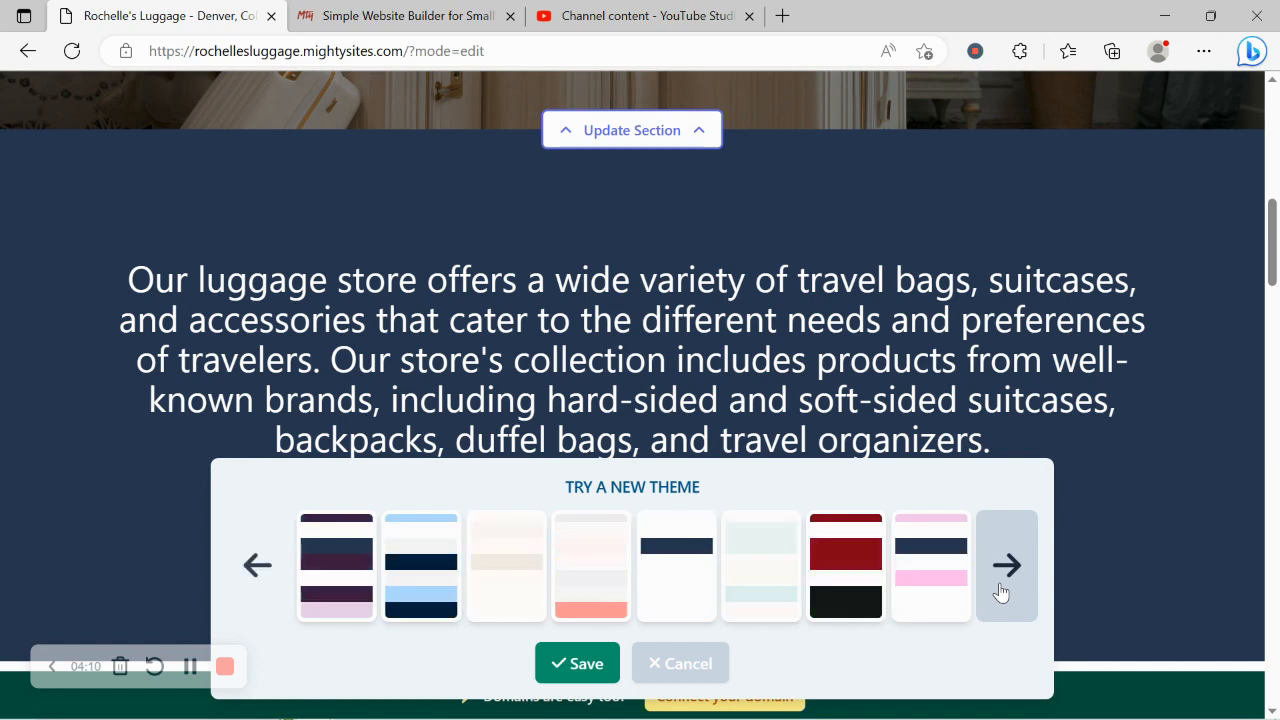
left_click(1005, 566)
left_click(510, 584)
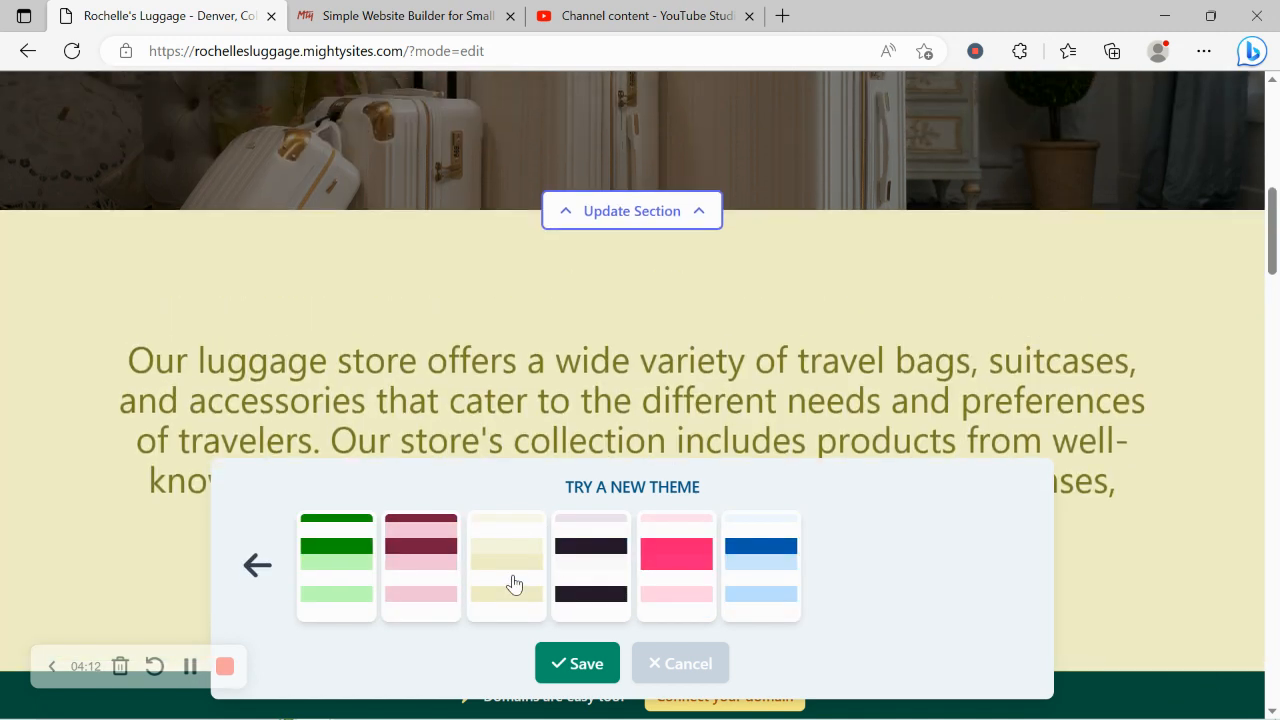
scroll(514, 585, "down", 1)
scroll(514, 585, "up", 1)
scroll(514, 585, "down", 5)
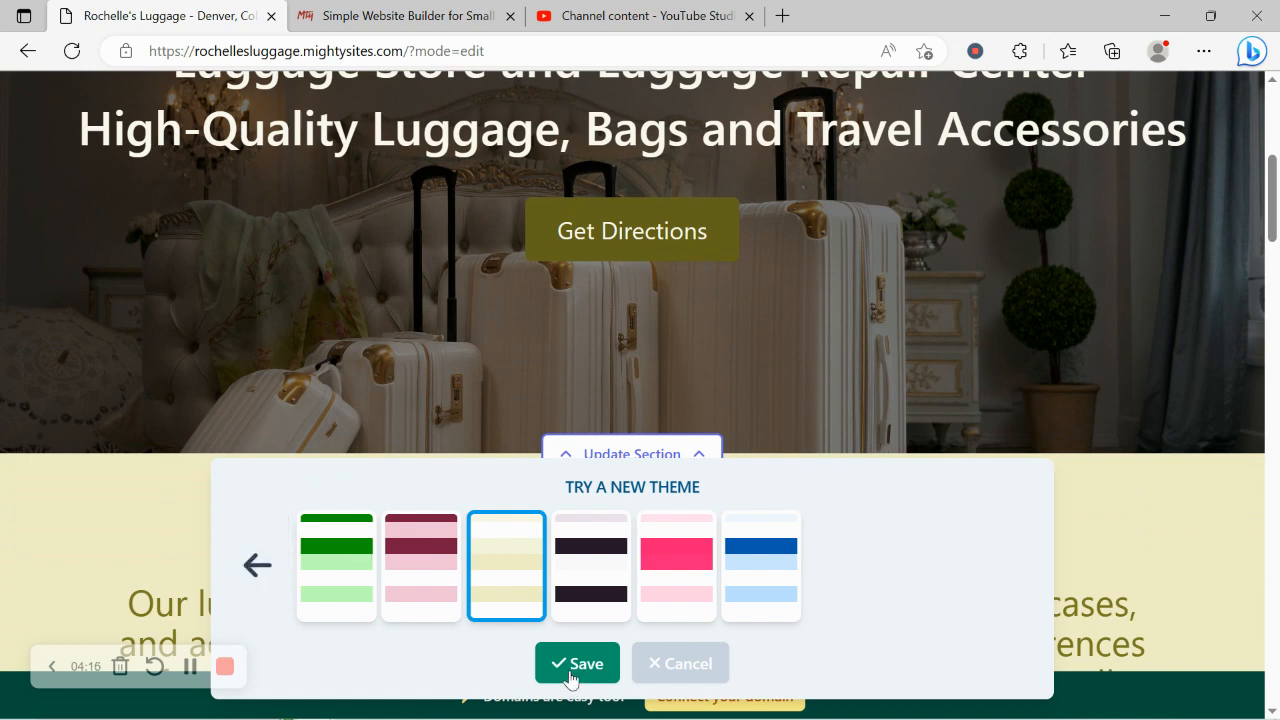
left_click(571, 663)
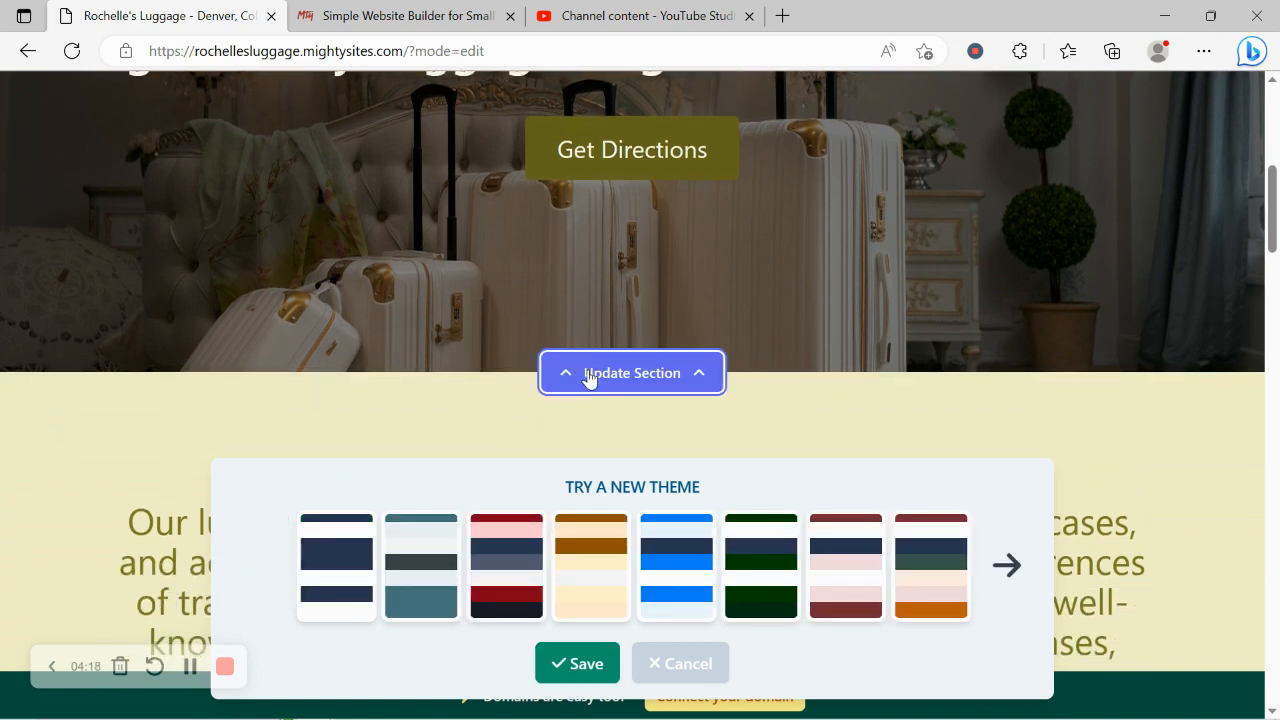
Search the photo library for "Luggage" to find a new image for the hero section.
left_click(590, 373)
scroll(354, 262, "down", 2)
left_click(340, 348)
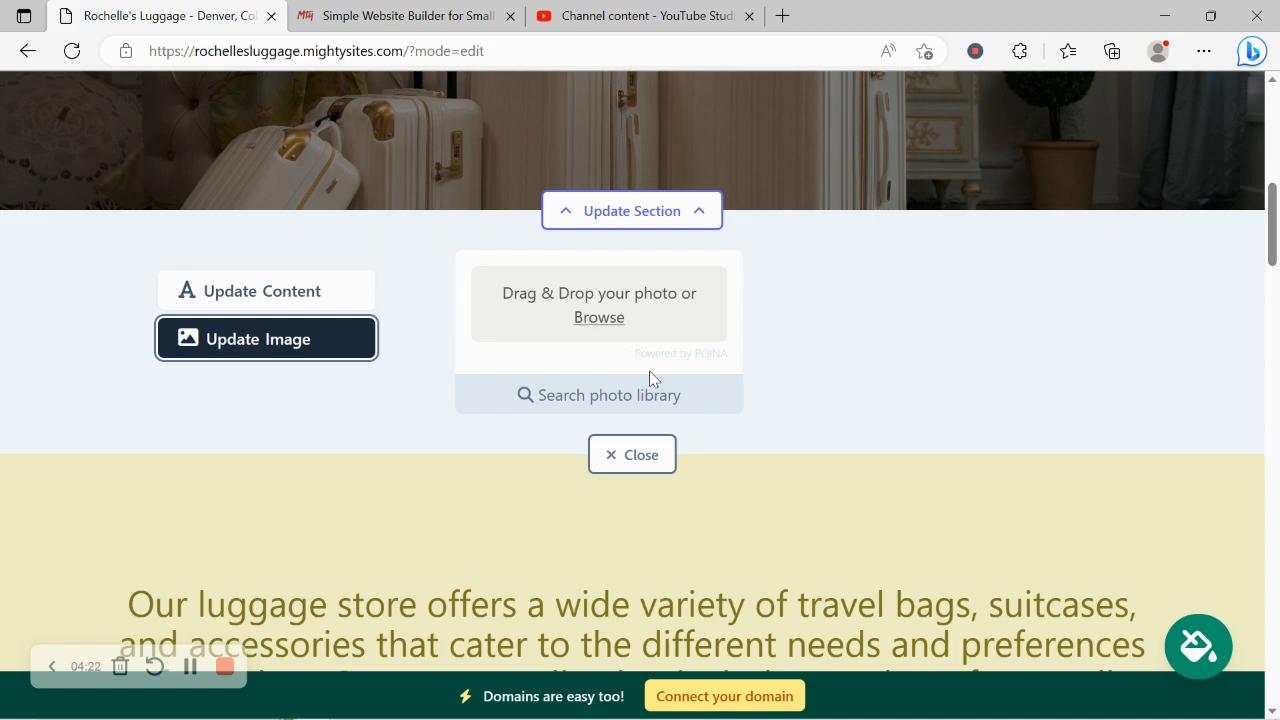
left_click(671, 397)
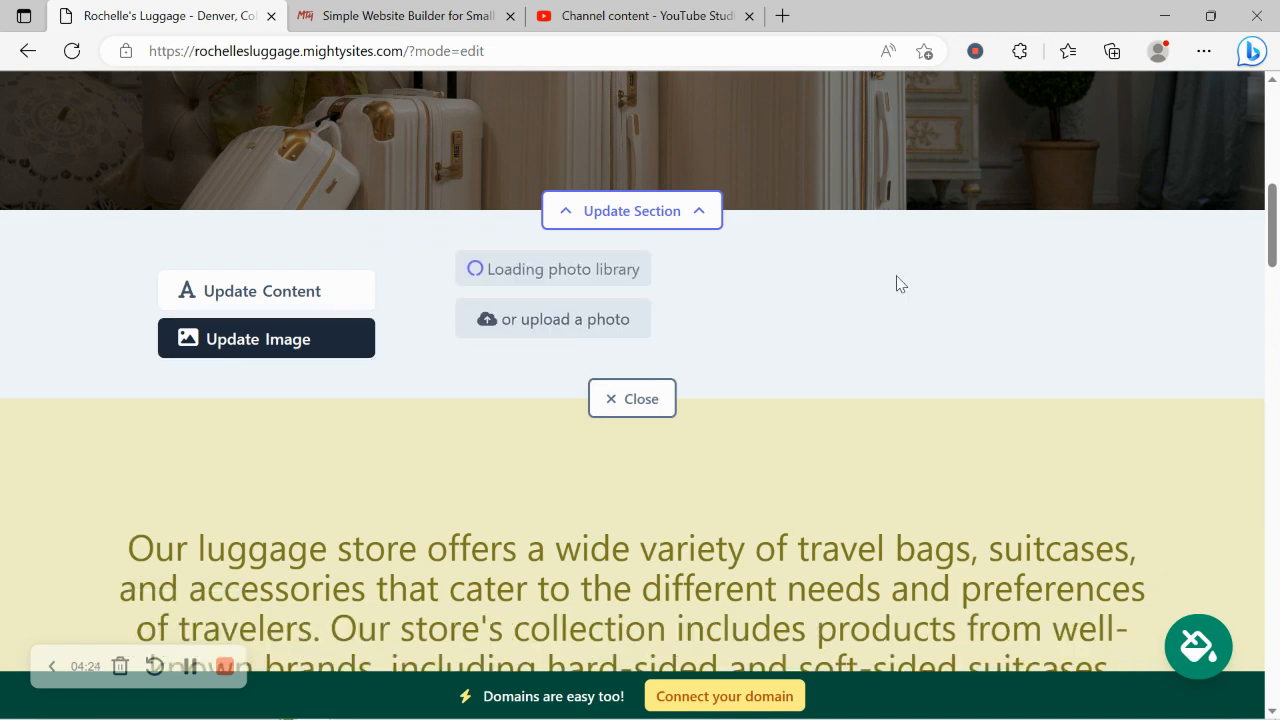
scroll(1143, 398, "down", 1)
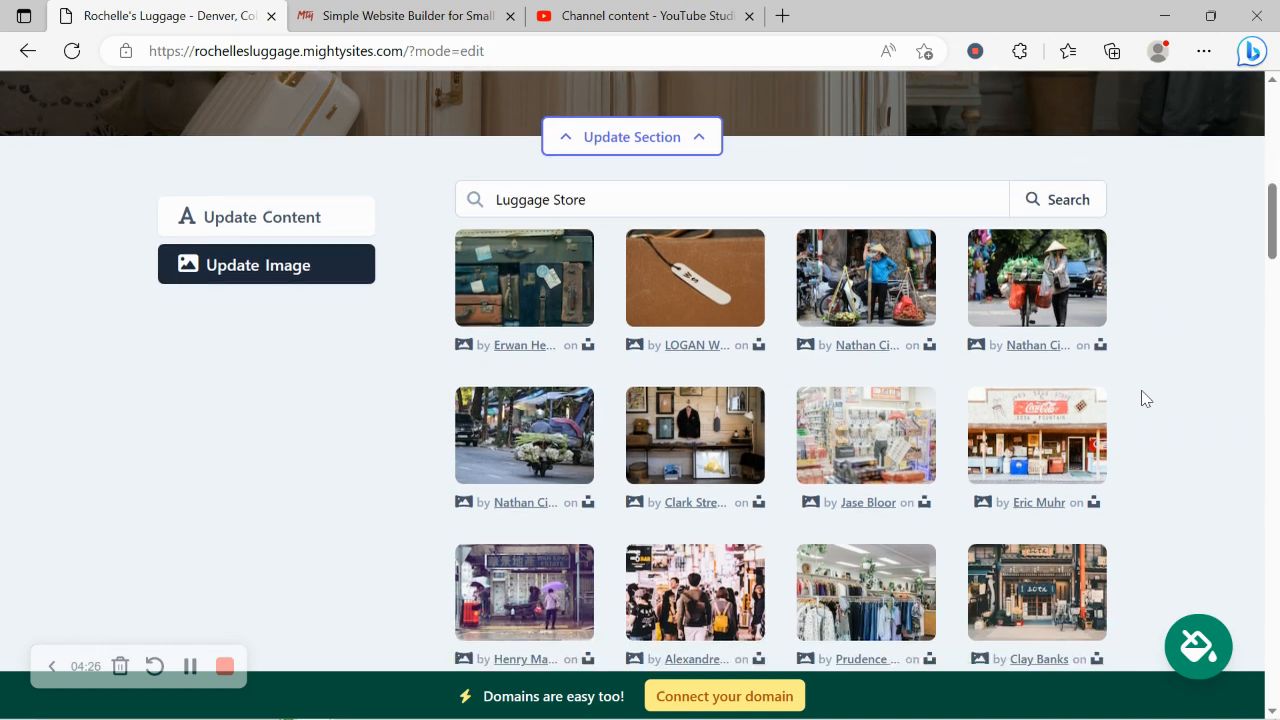
scroll(1143, 398, "down", 1)
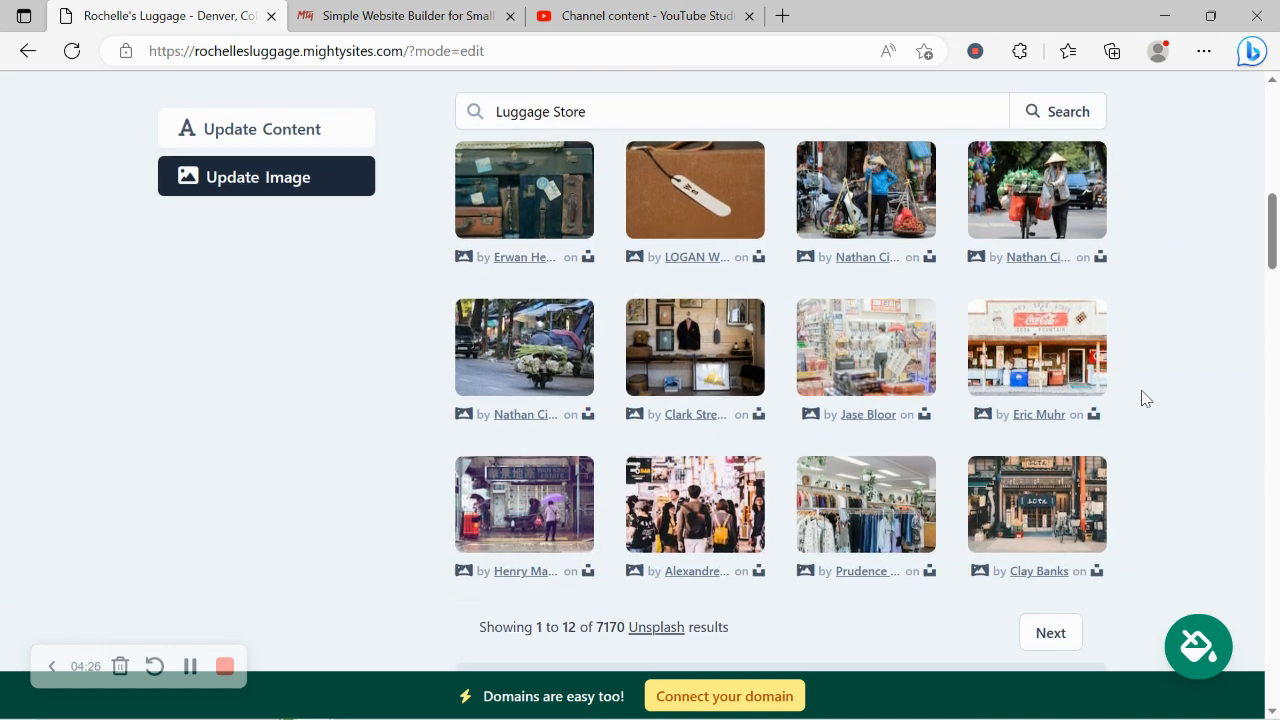
double_click(553, 115)
key("BackSpace")
left_click(1057, 116)
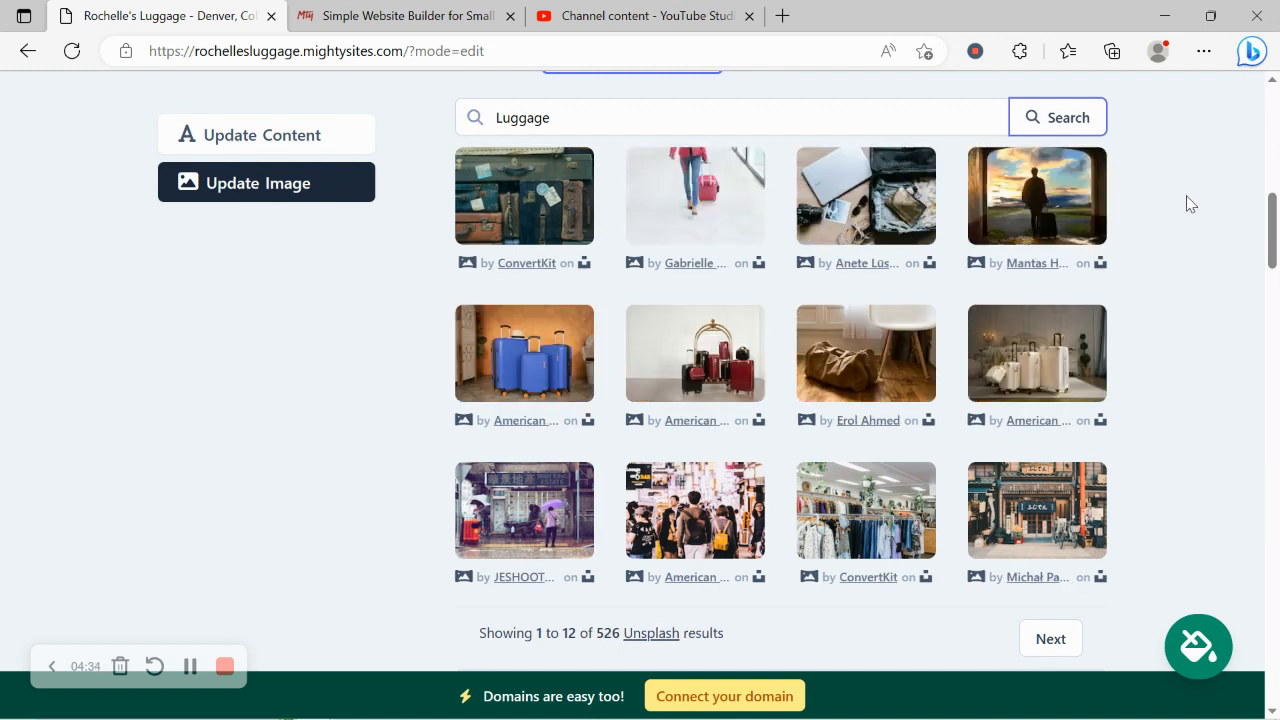
Replace the hero background with the library photo of red and black suitcases around a golden luggage cart.
scroll(1187, 197, "up", 6)
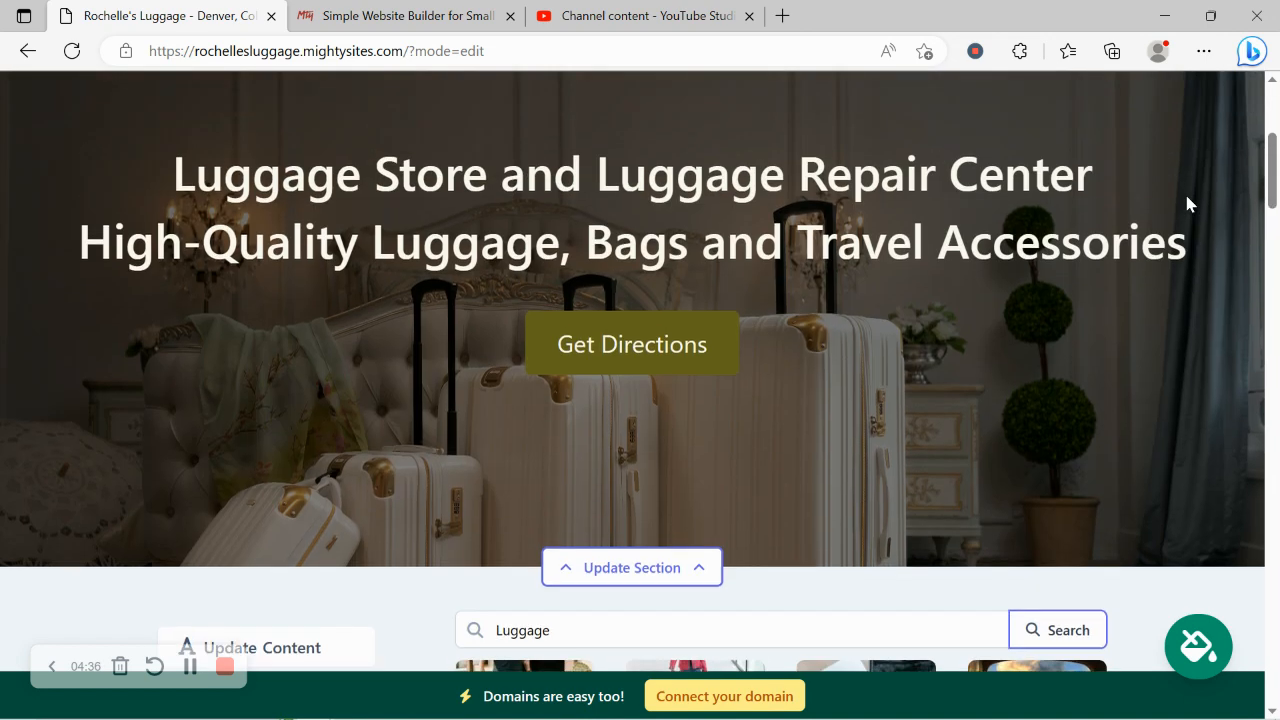
left_click_drag(1277, 145, 1278, 209)
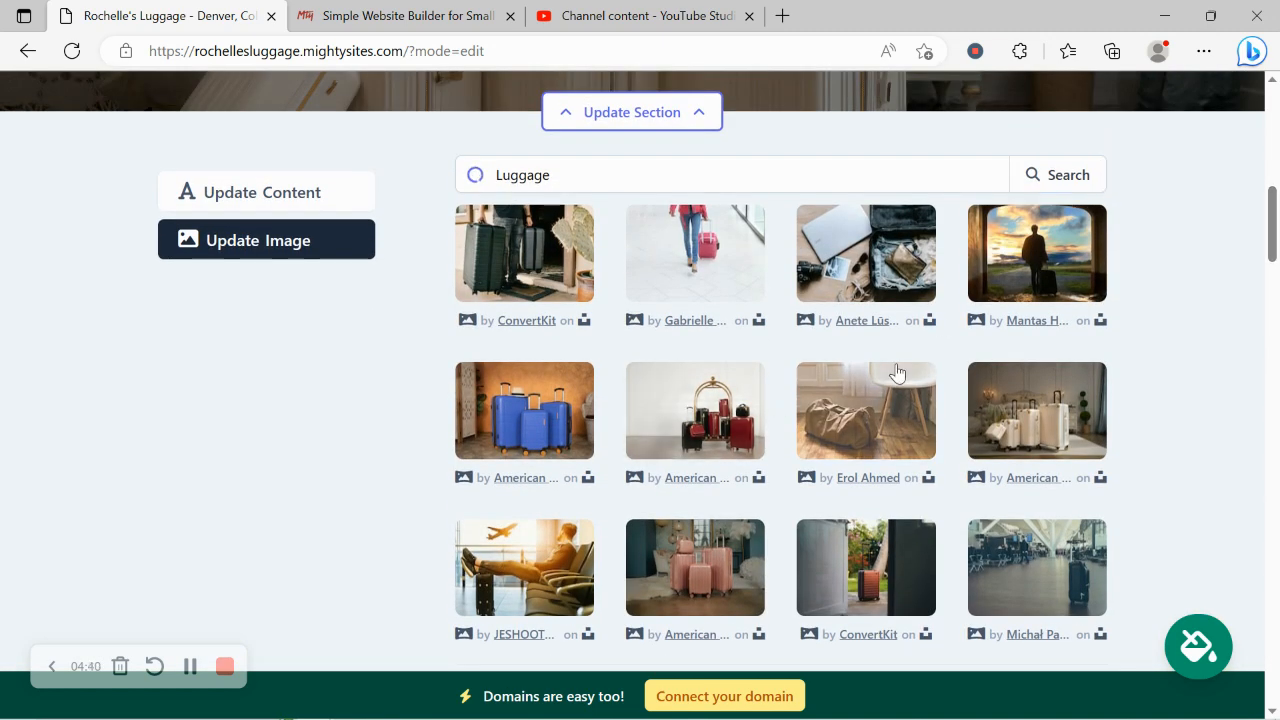
left_click(695, 410)
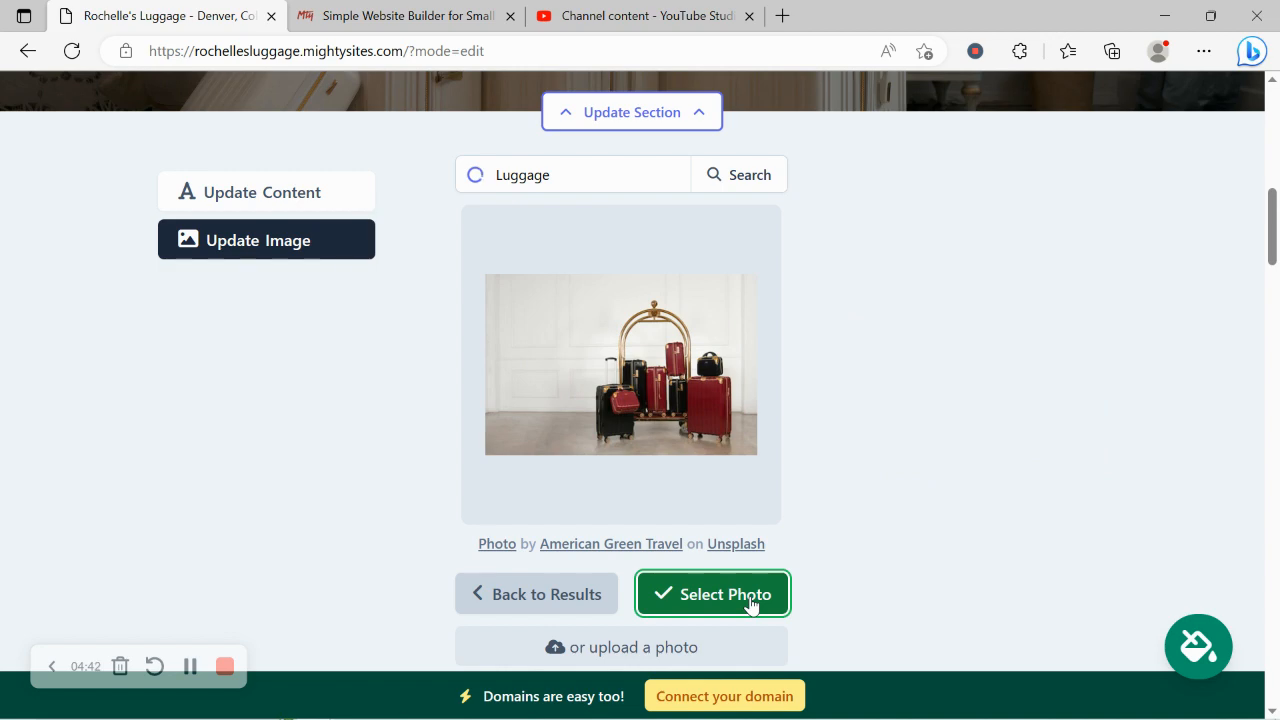
left_click(750, 600)
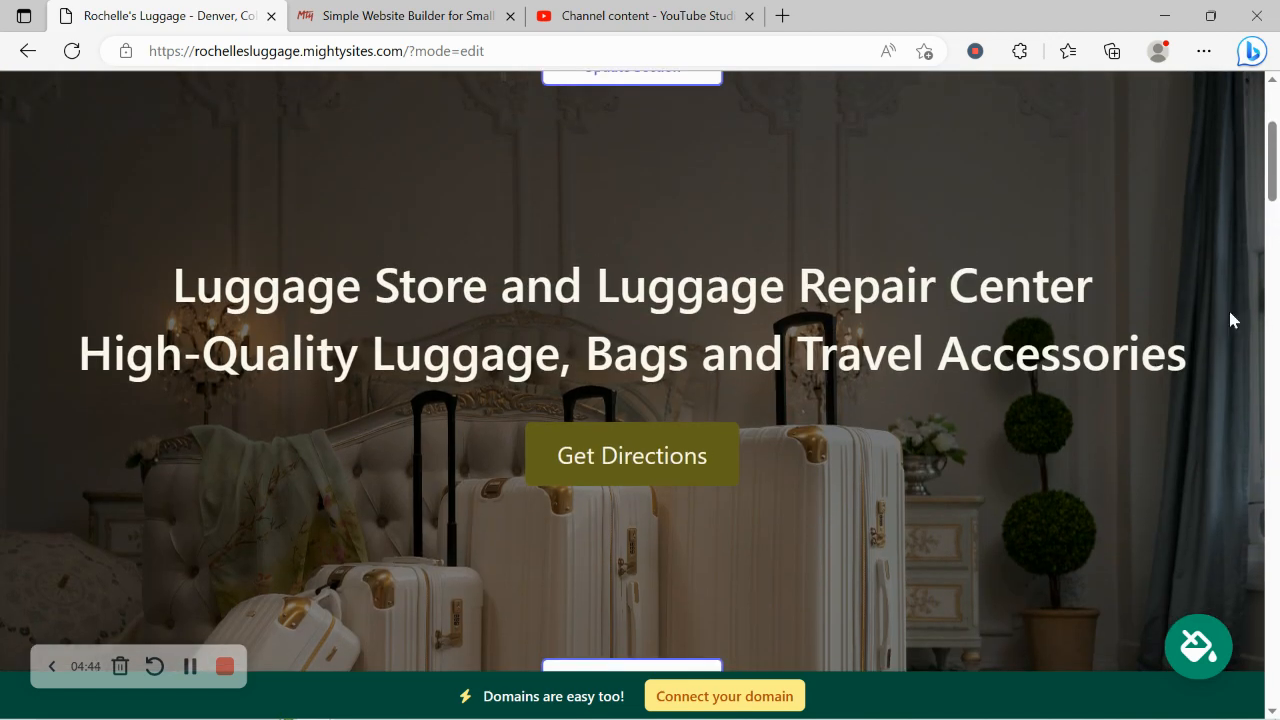
left_click_drag(1274, 152, 1274, 258)
left_click(720, 275)
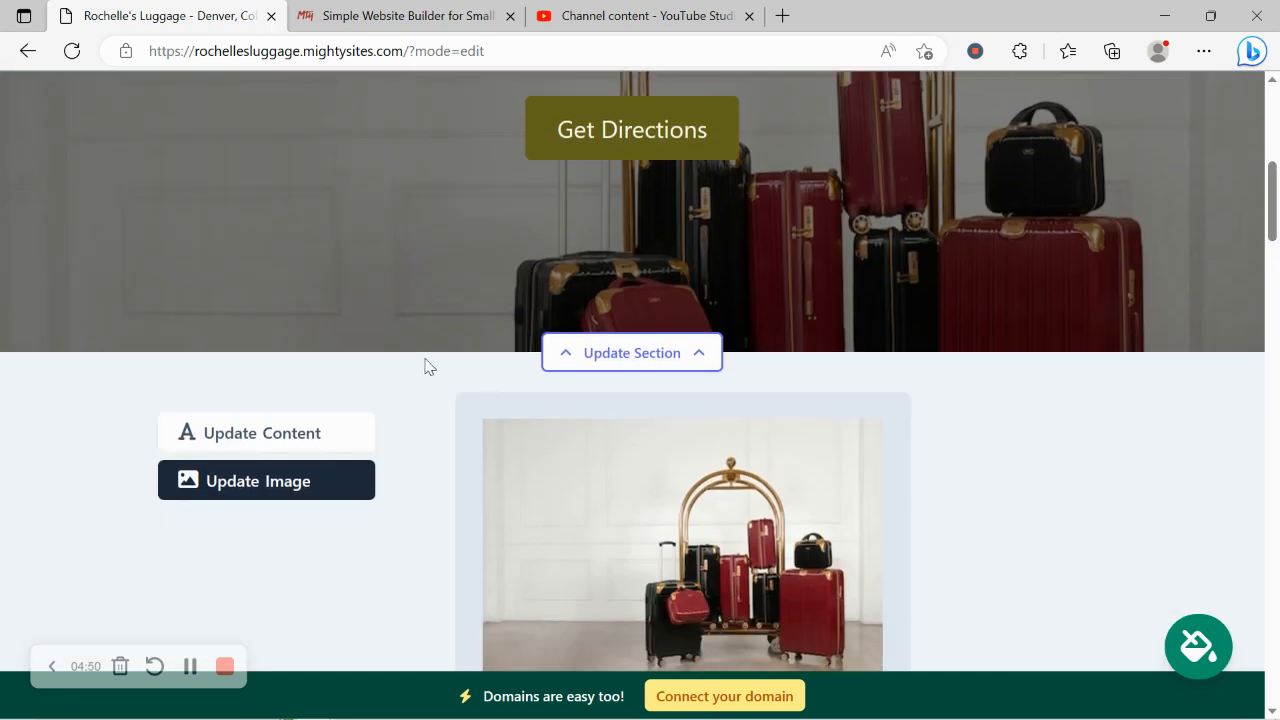
Set the hero section's button text to "Contact us Today!".
left_click(350, 440)
left_click_drag(1274, 225, 1274, 175)
left_click_drag(137, 223, 1188, 297)
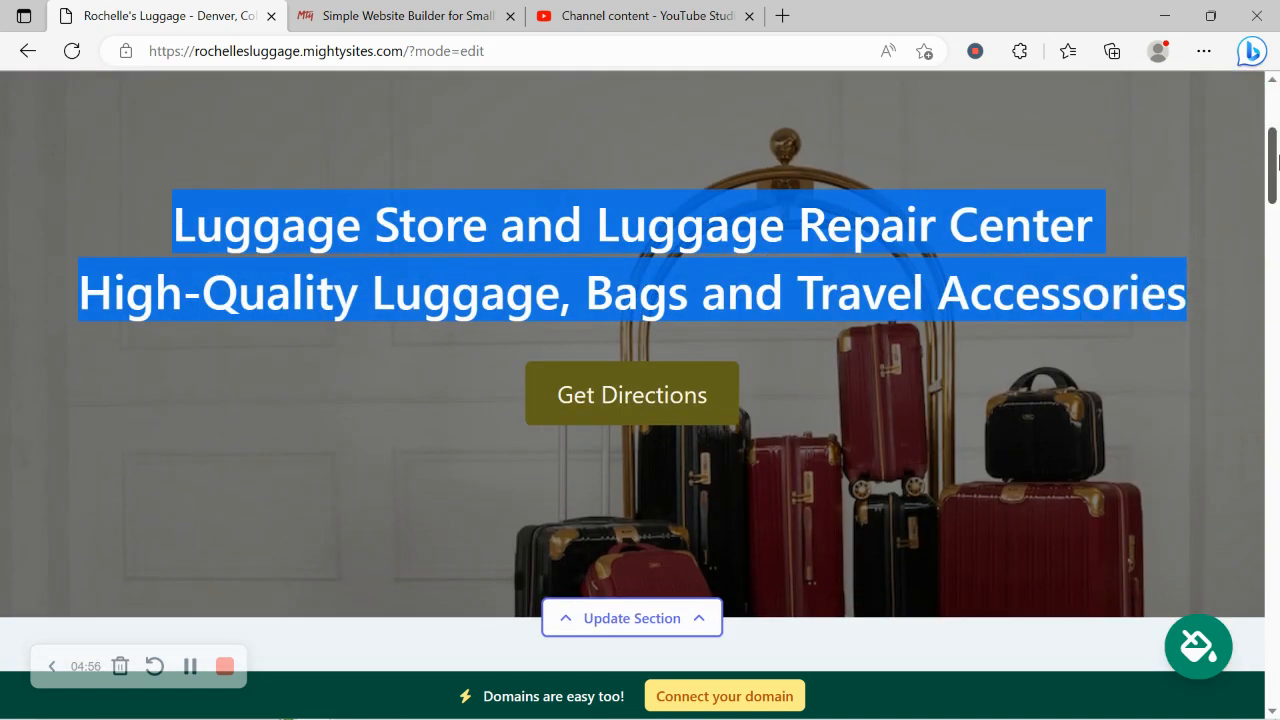
left_click_drag(1274, 165, 1274, 232)
left_click(591, 467)
key("ctrl+a")
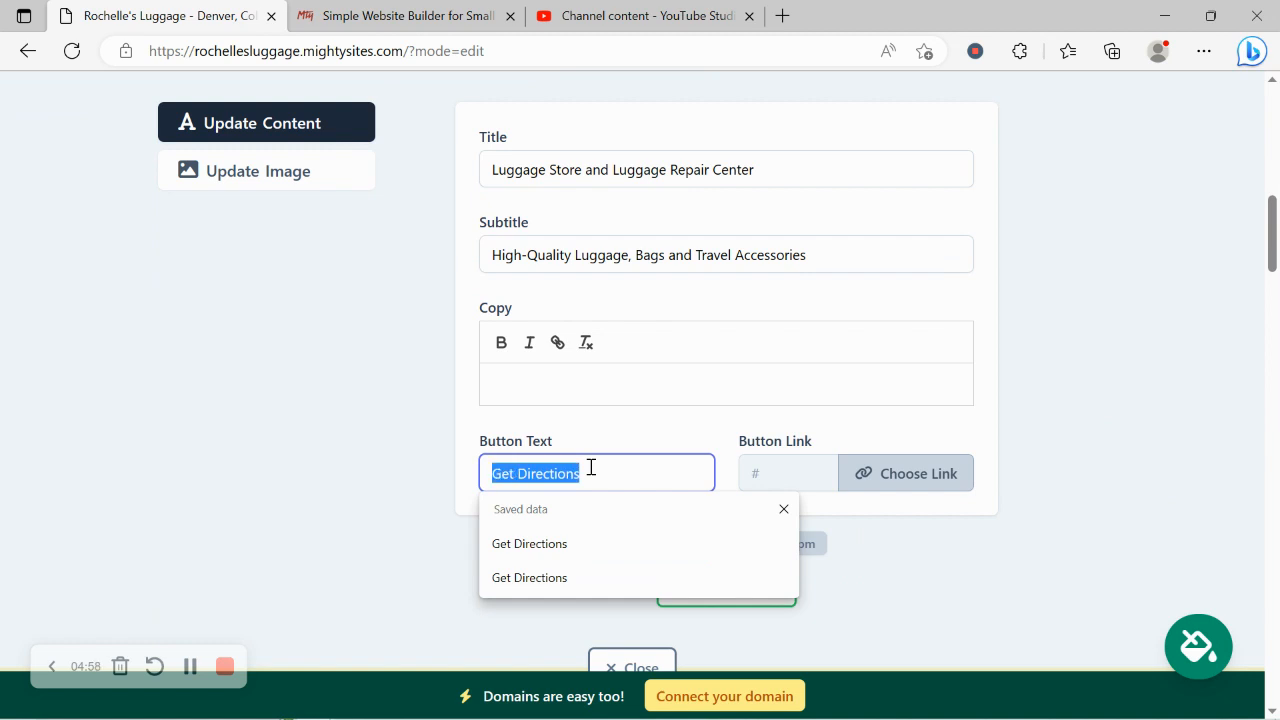
key("Caps_Lock")
key("Caps_Lock")
type("Contact us Today!")
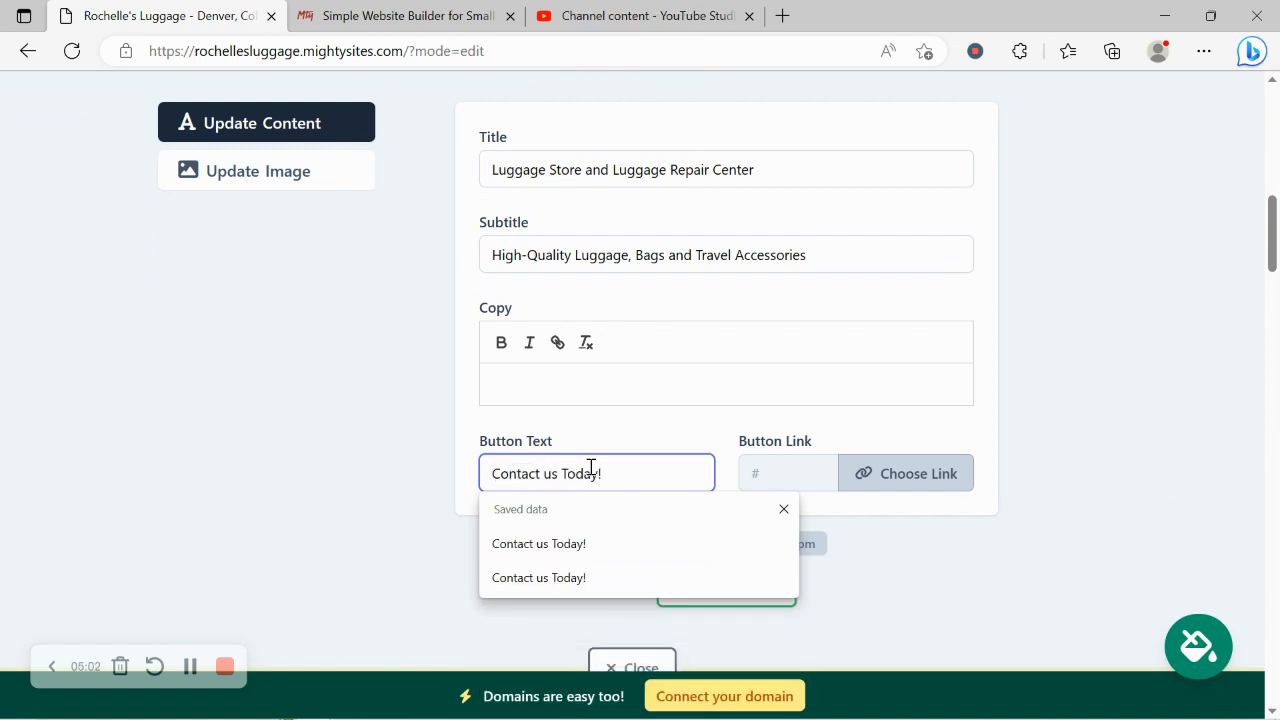
Link the hero button to the Click to Email action and close the section editor.
left_click(862, 476)
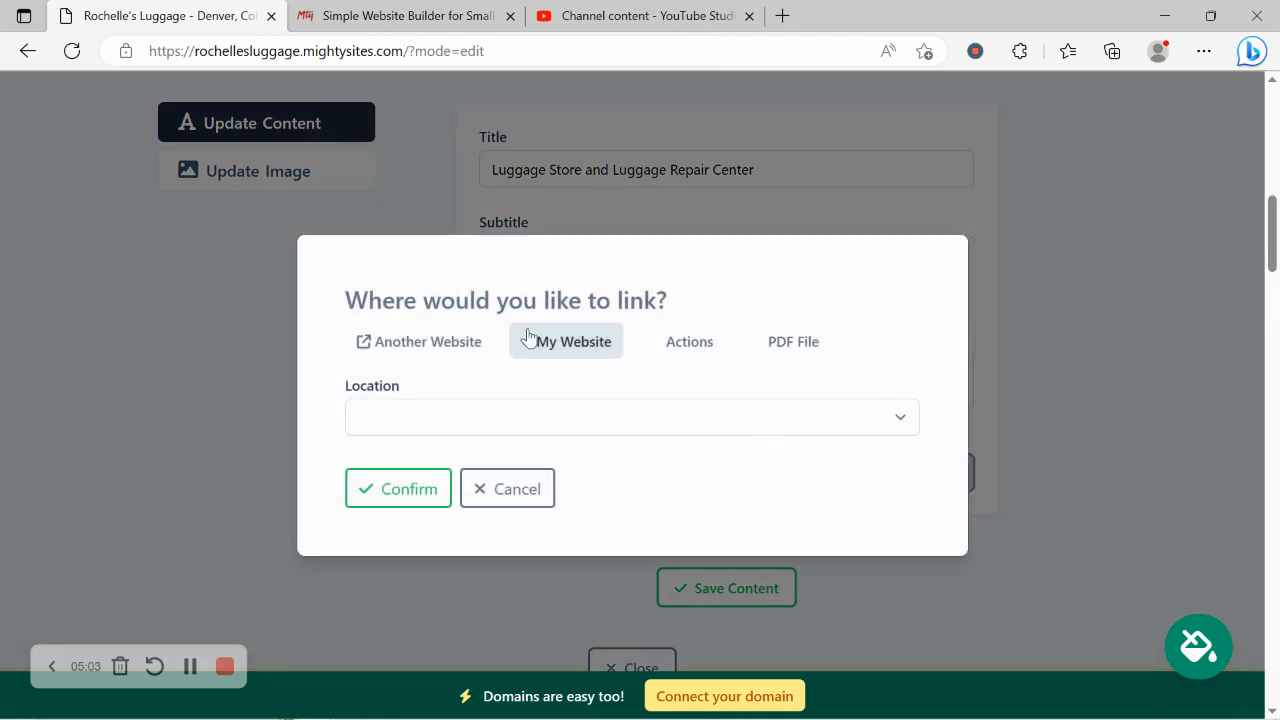
left_click(428, 343)
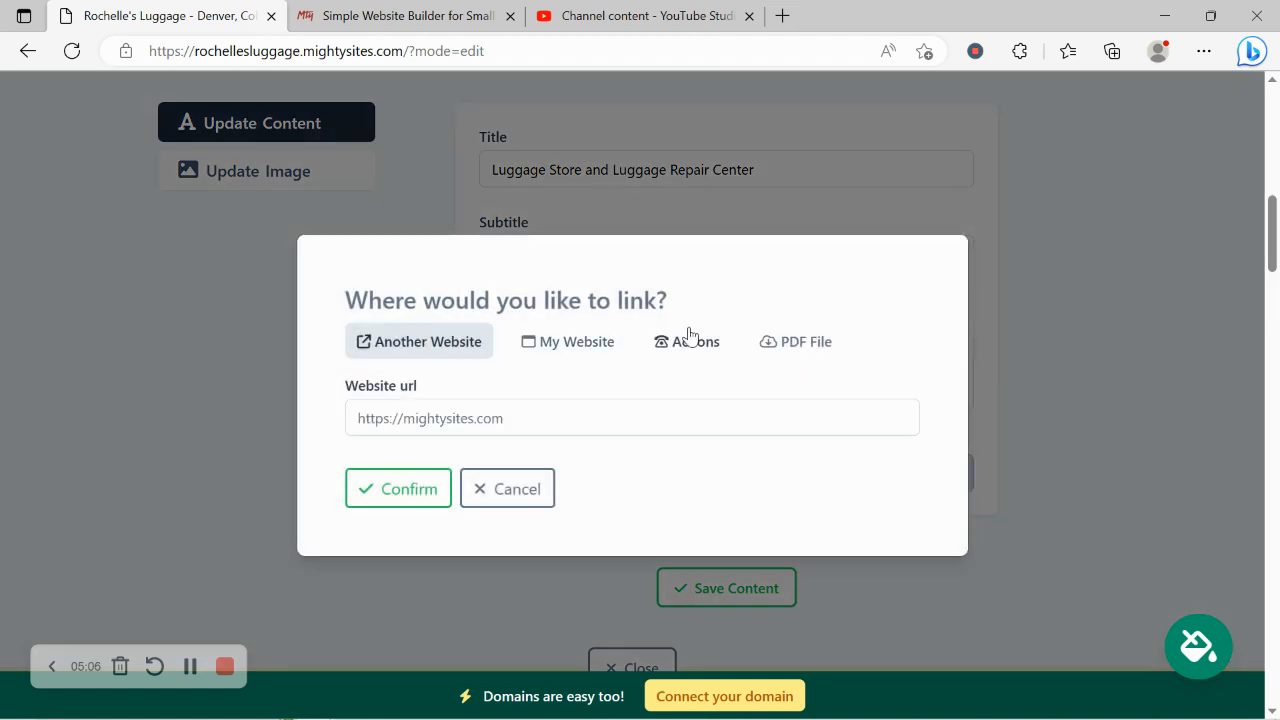
left_click(686, 339)
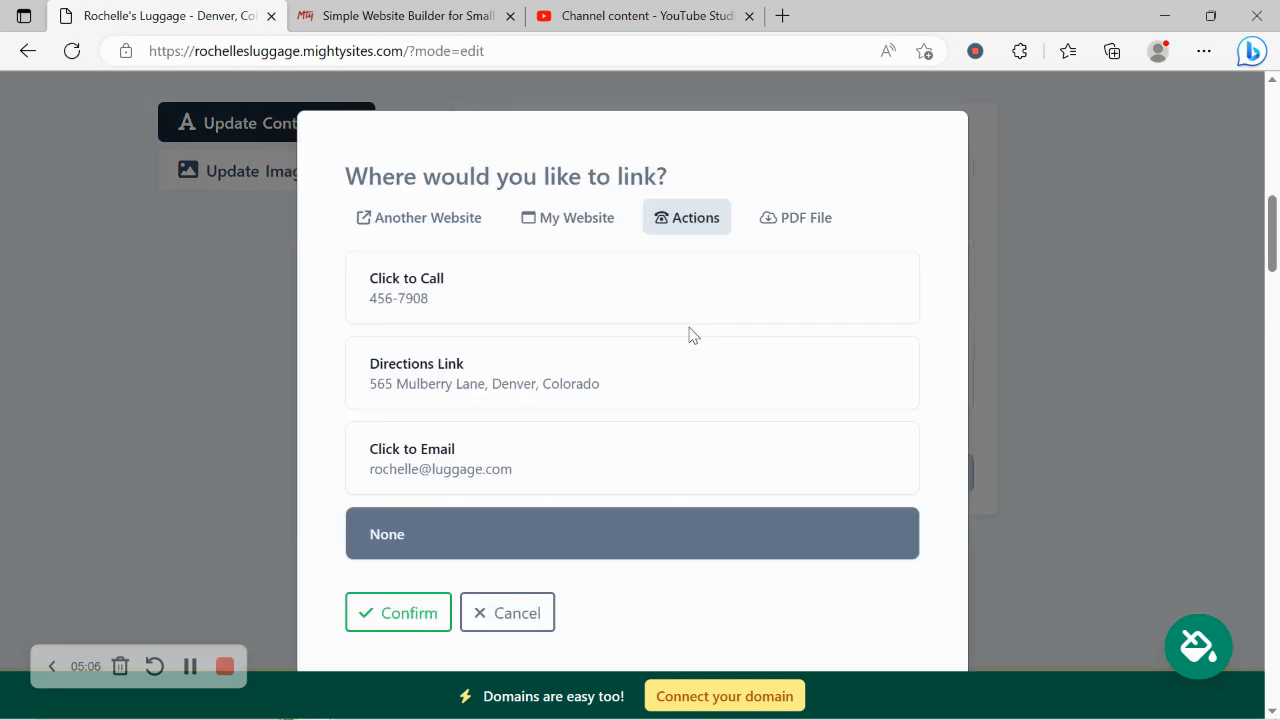
left_click(527, 478)
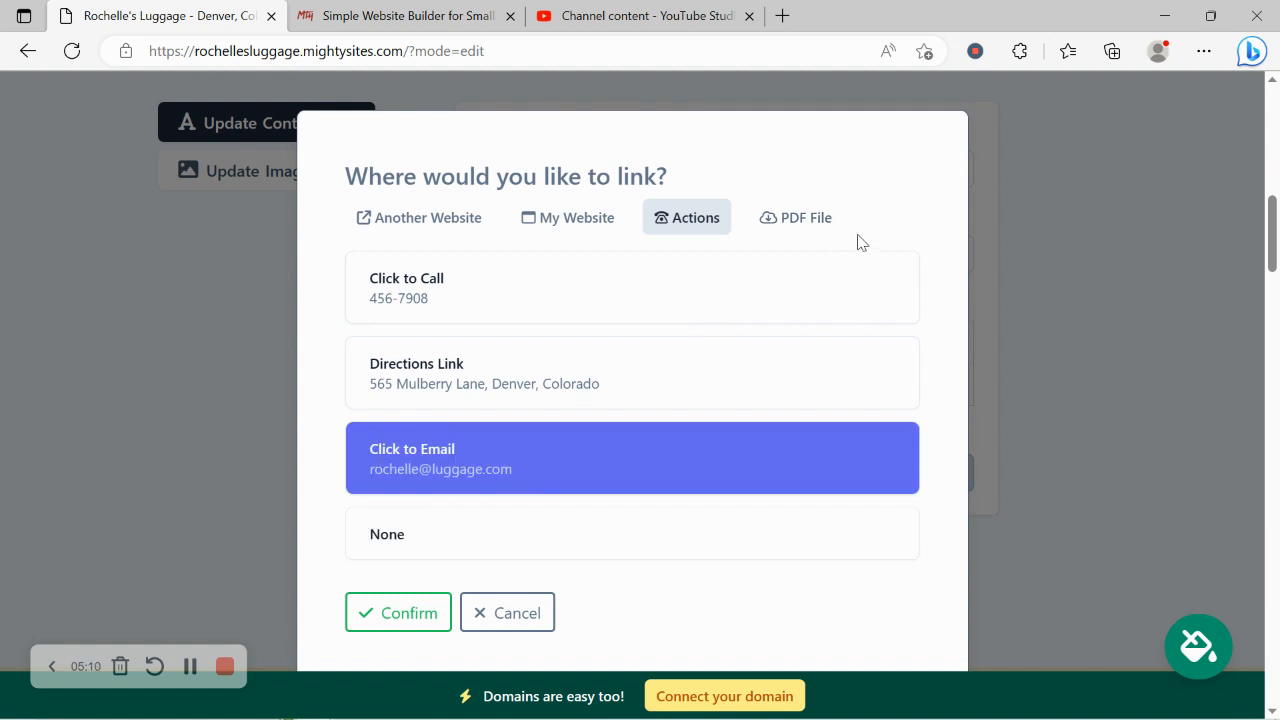
left_click(392, 616)
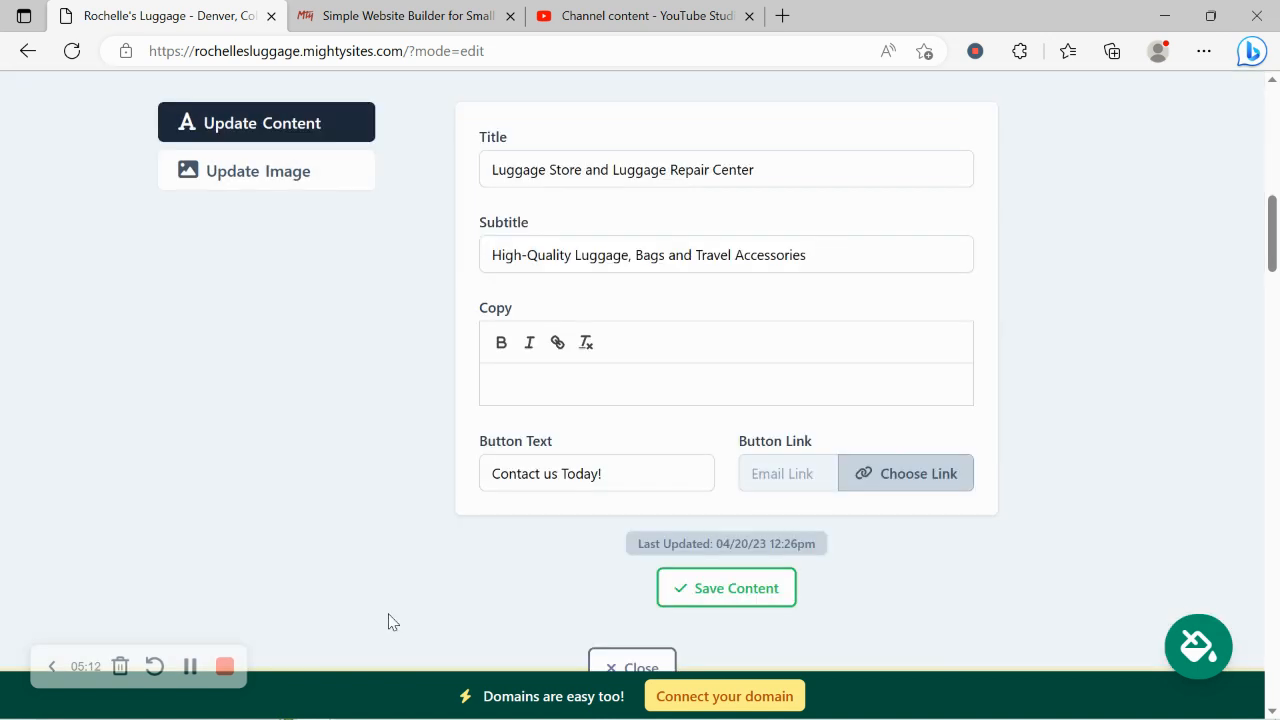
left_click(638, 666)
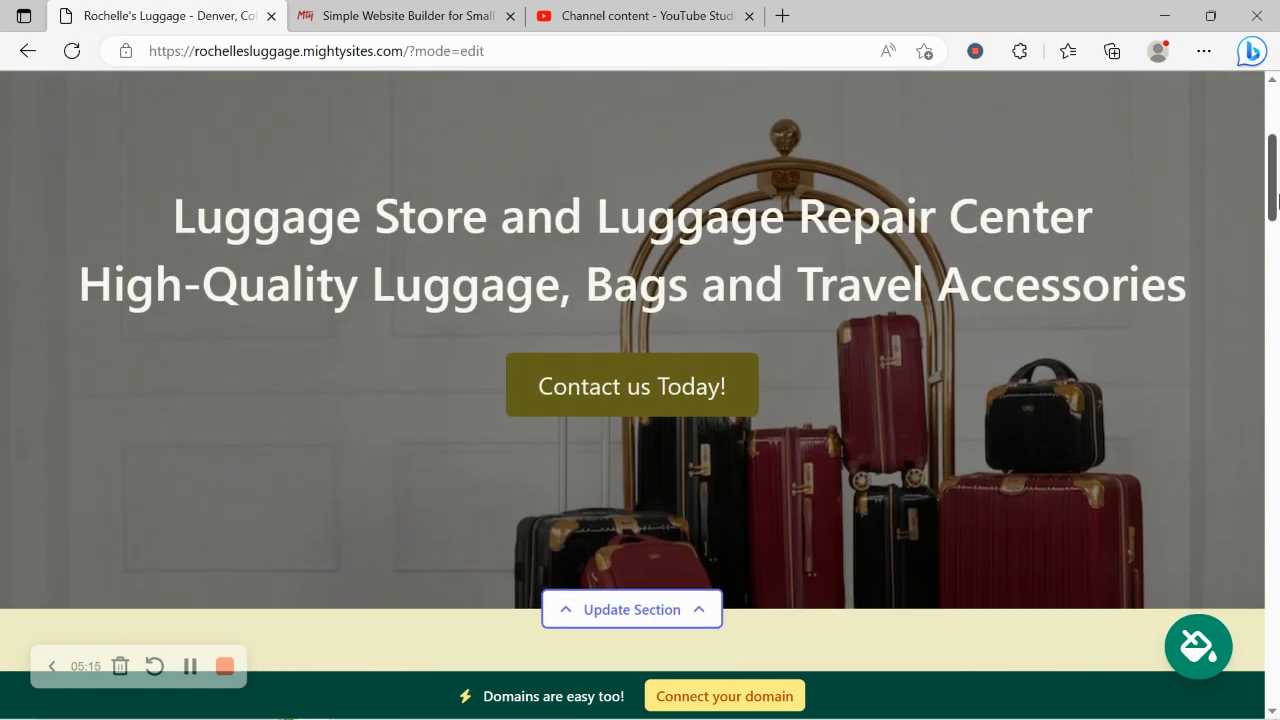
Review the text of the store introduction, About Us and Services sections down to the address section.
left_click_drag(1276, 200, 1194, 266)
left_click_drag(109, 266, 996, 440)
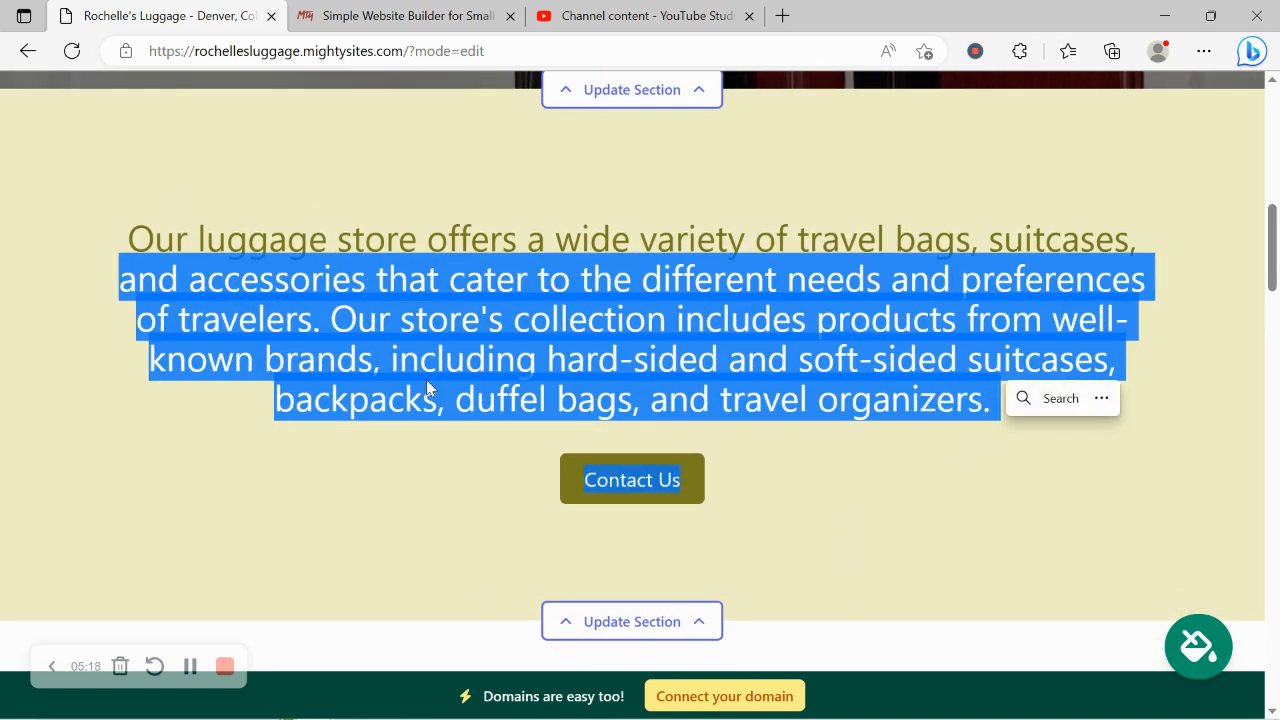
left_click(314, 521)
scroll(314, 521, "down", 4)
scroll(316, 515, "down", 3)
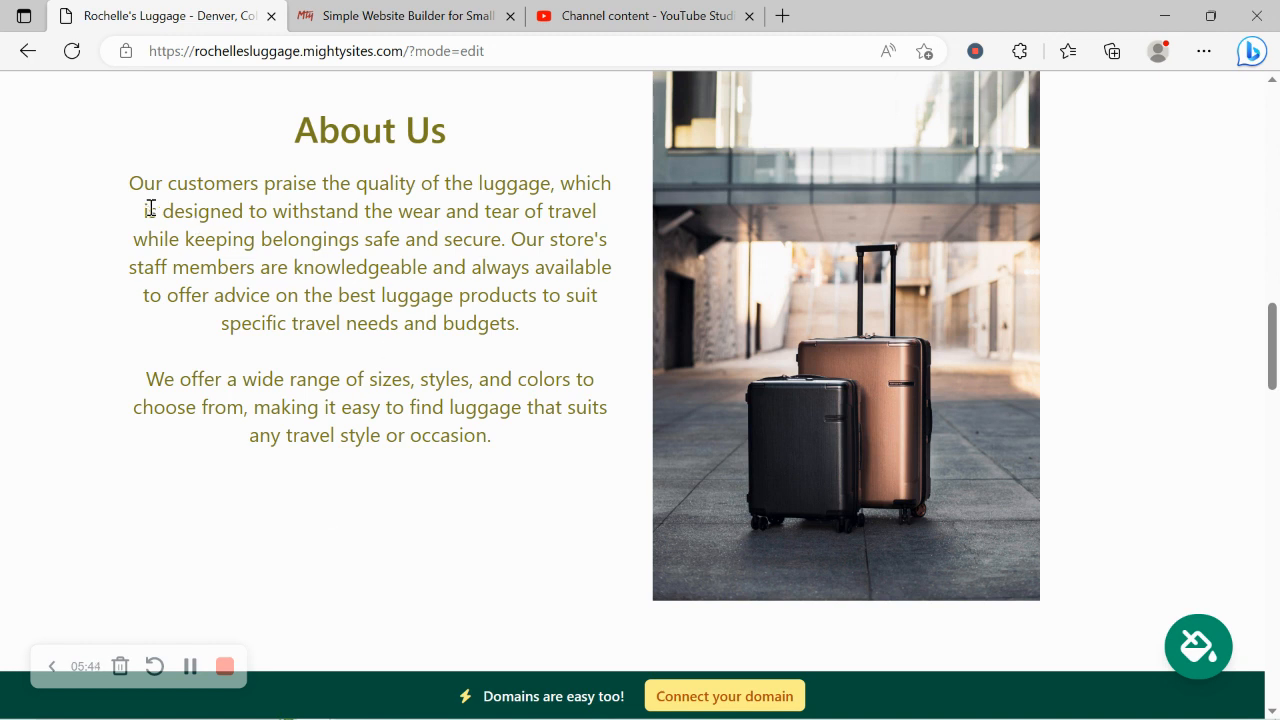
left_click_drag(129, 183, 543, 450)
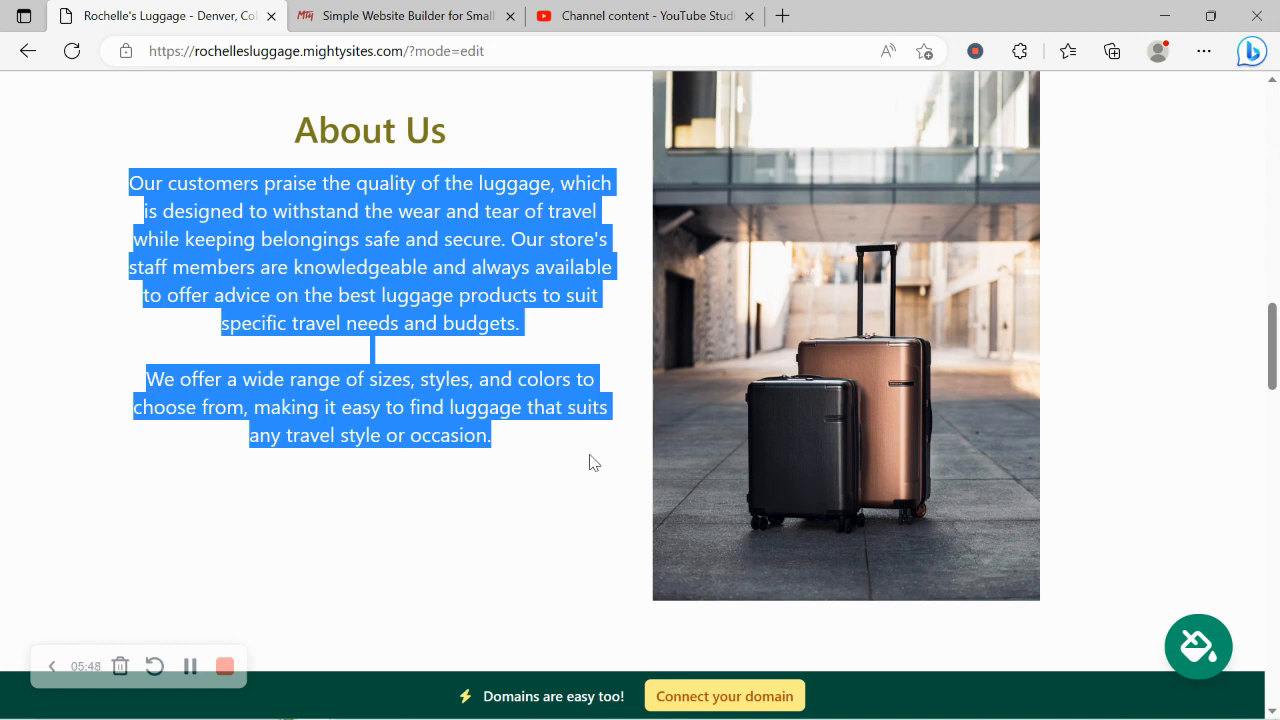
left_click(396, 594)
scroll(396, 594, "down", 10)
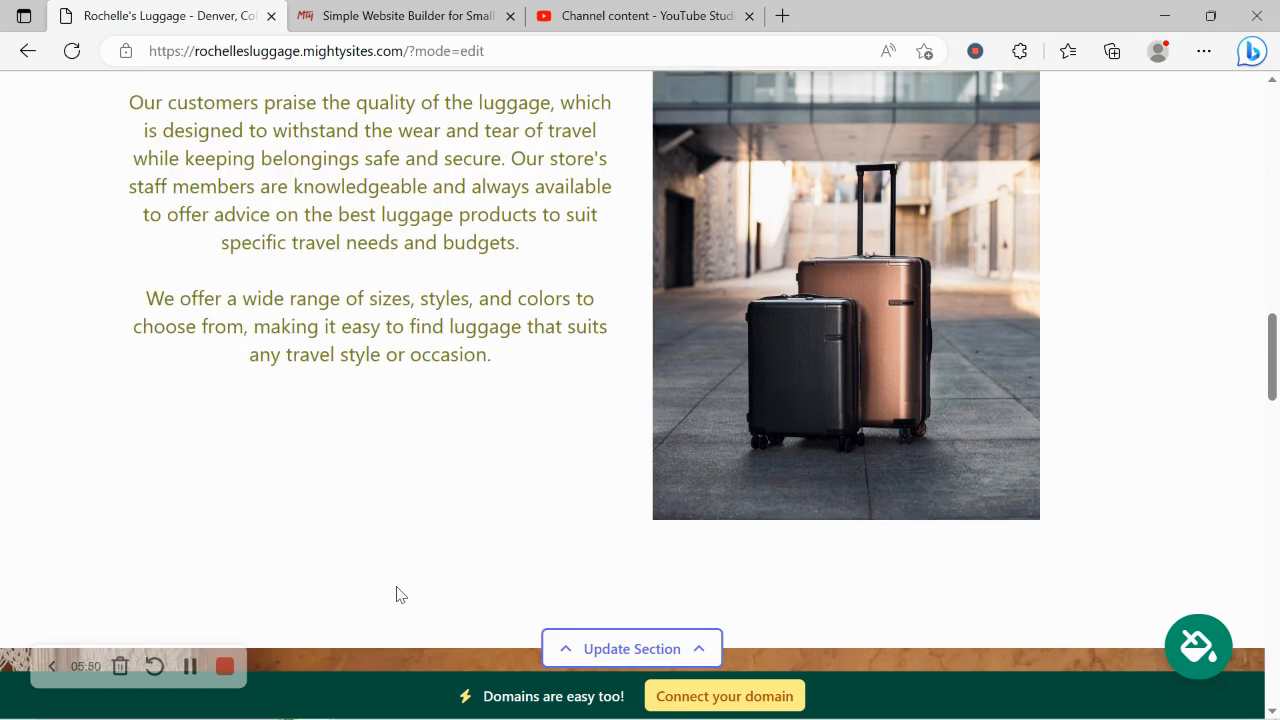
scroll(396, 594, "down", 5)
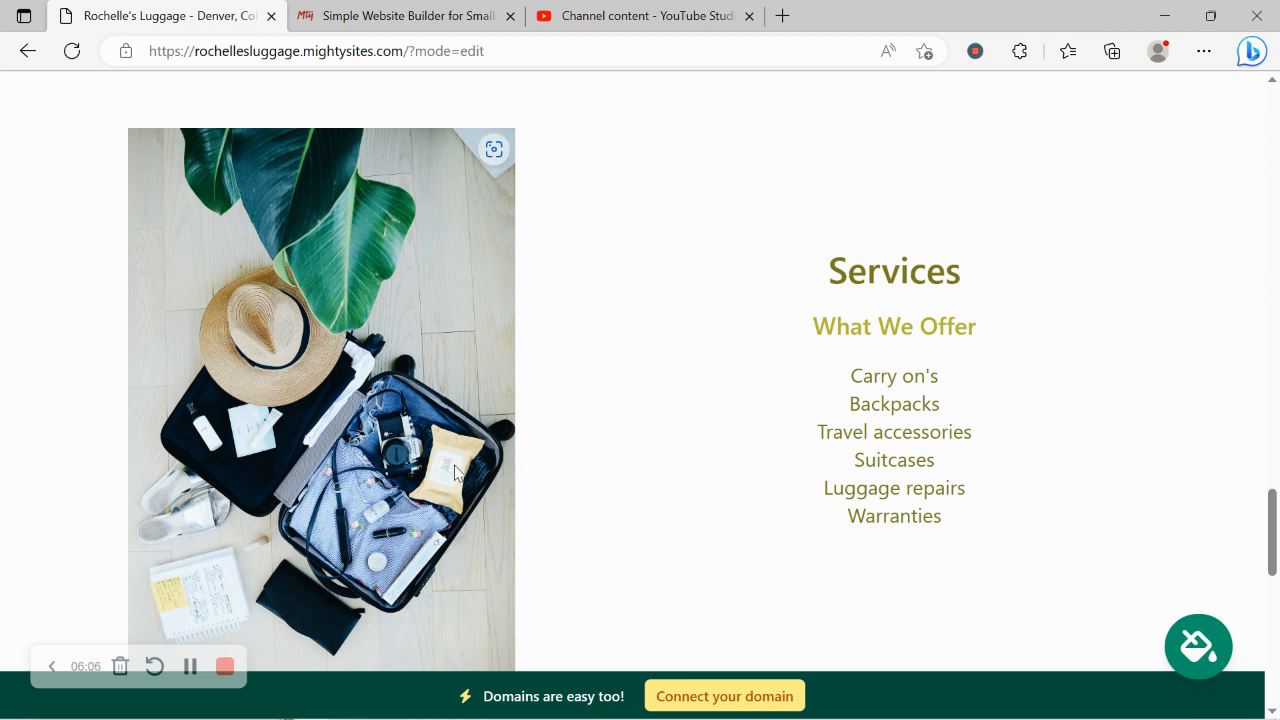
left_click_drag(785, 231, 1005, 573)
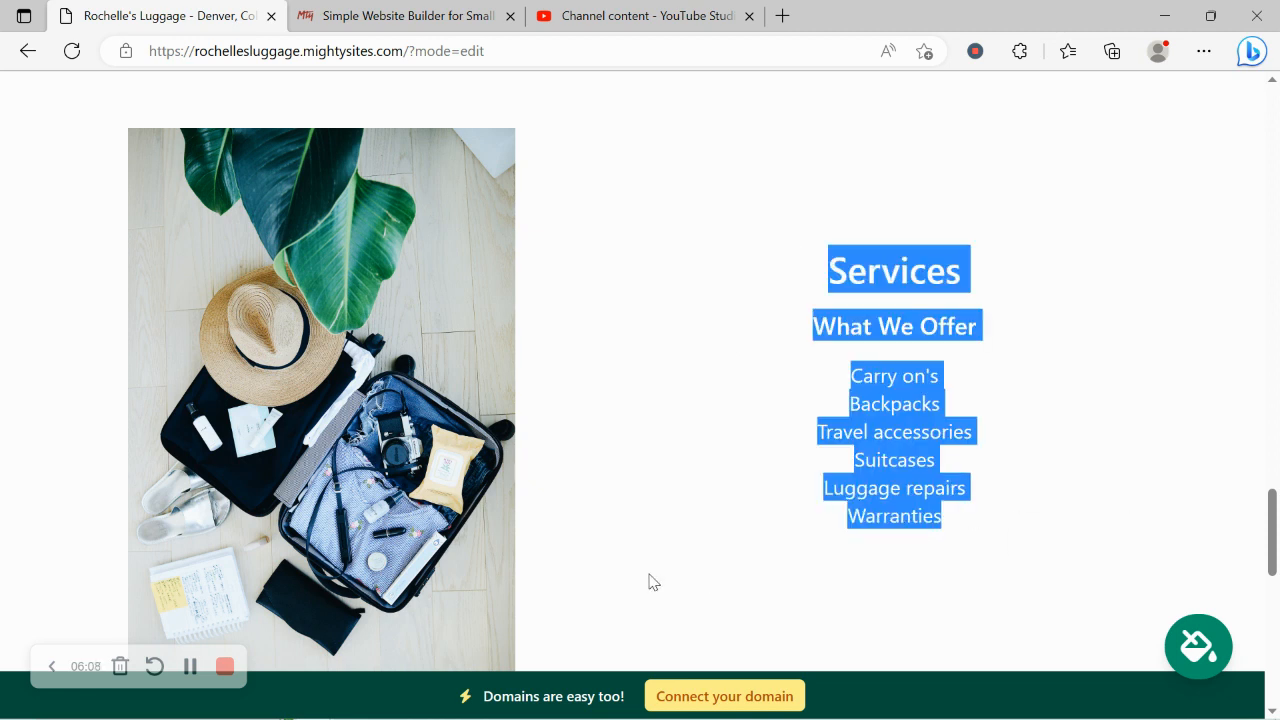
scroll(651, 580, "down", 6)
scroll(651, 581, "down", 2)
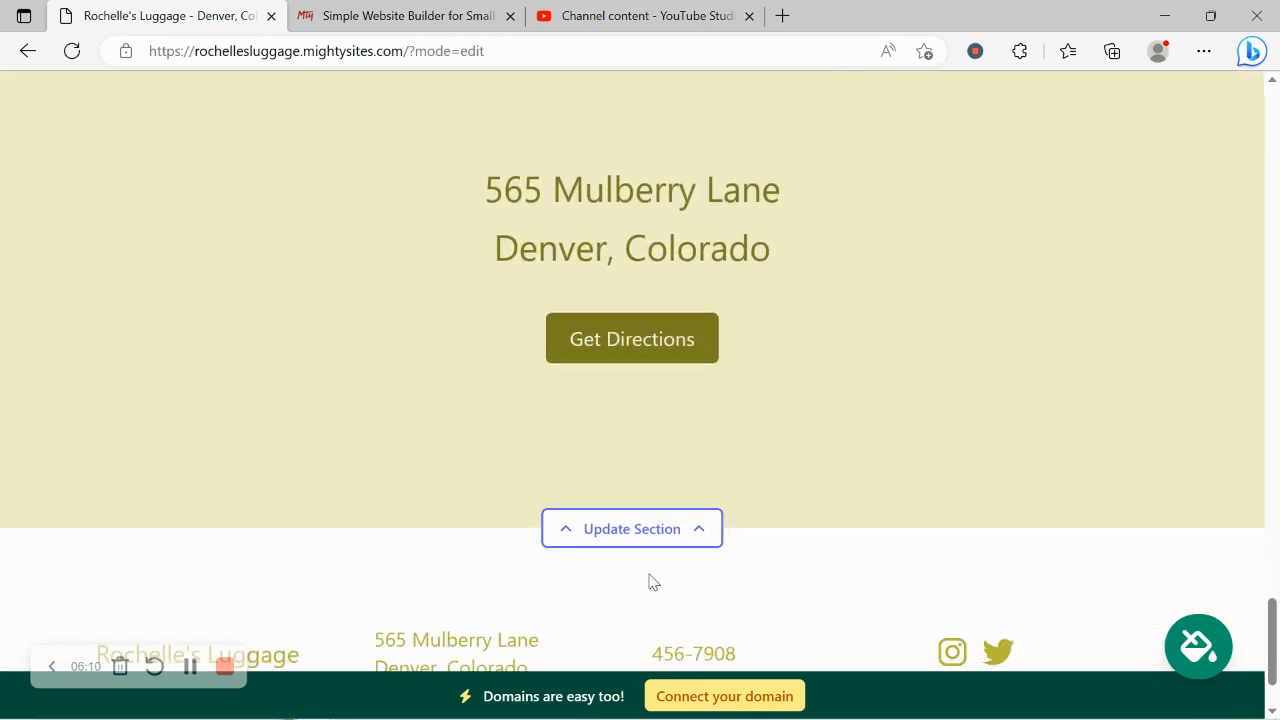
Review the weekly opening hours settings in the location section's editor and close the editor without changes.
left_click(603, 532)
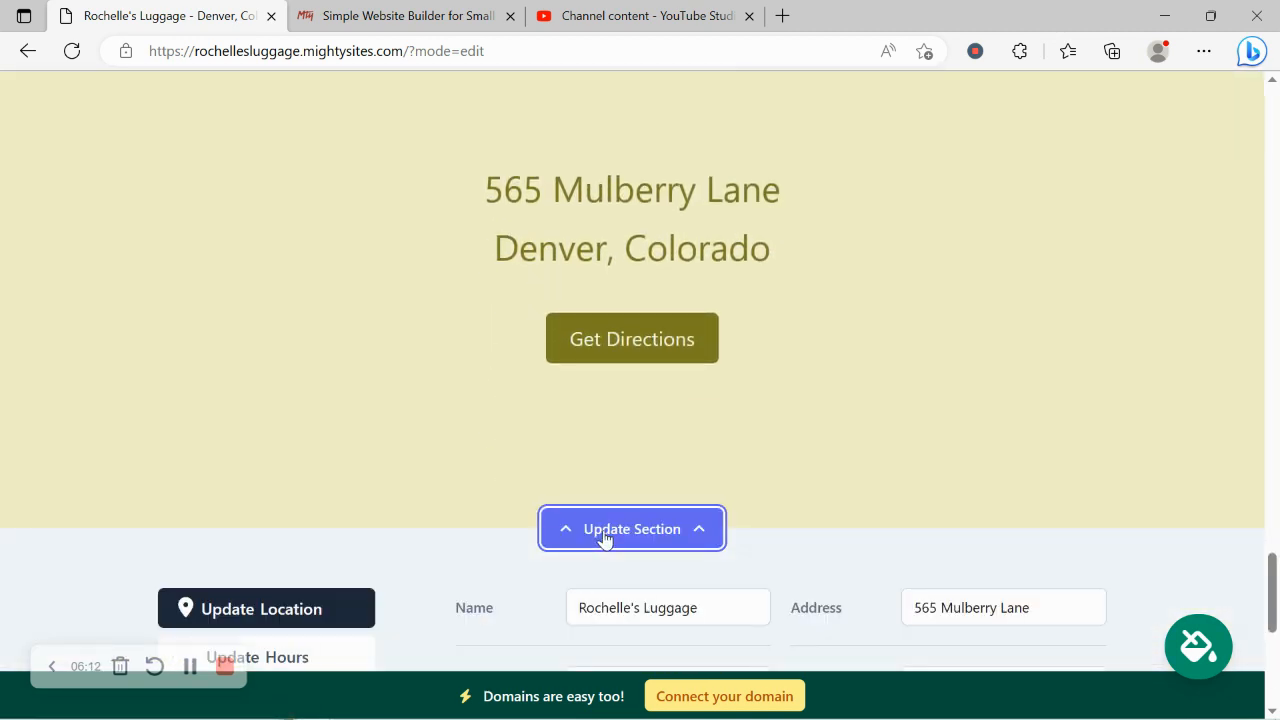
scroll(399, 428, "down", 3)
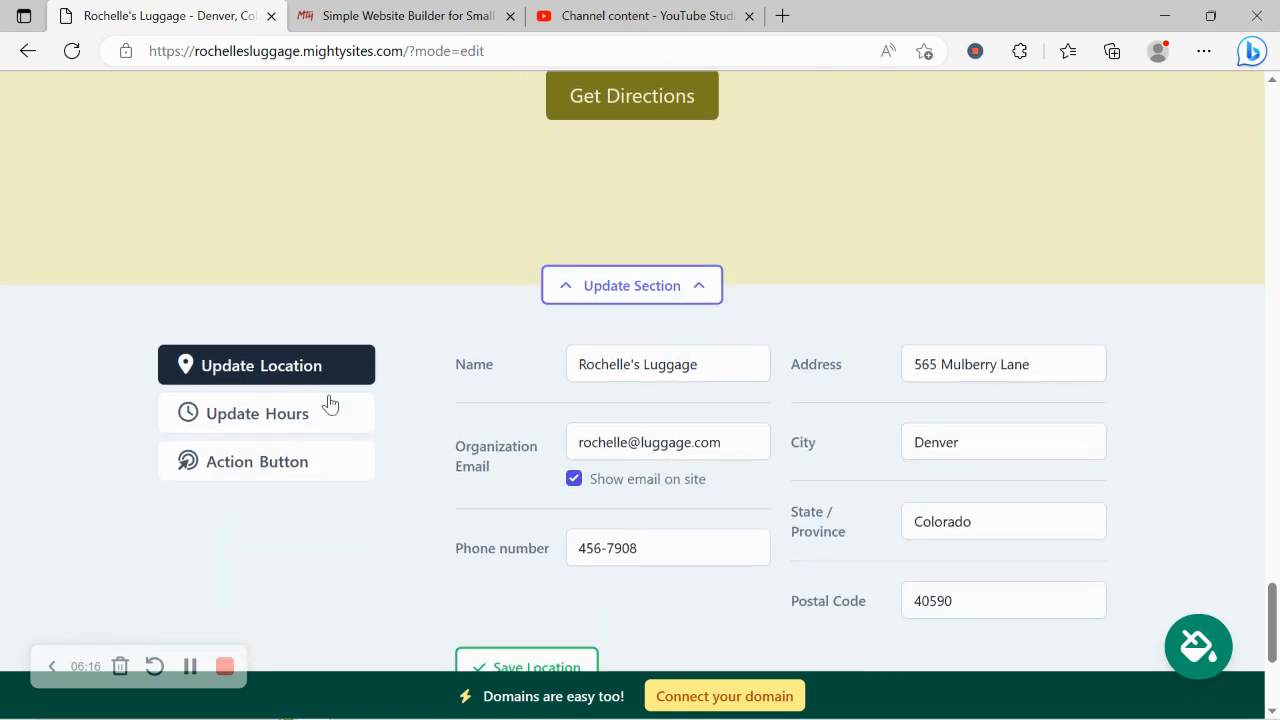
left_click(329, 405)
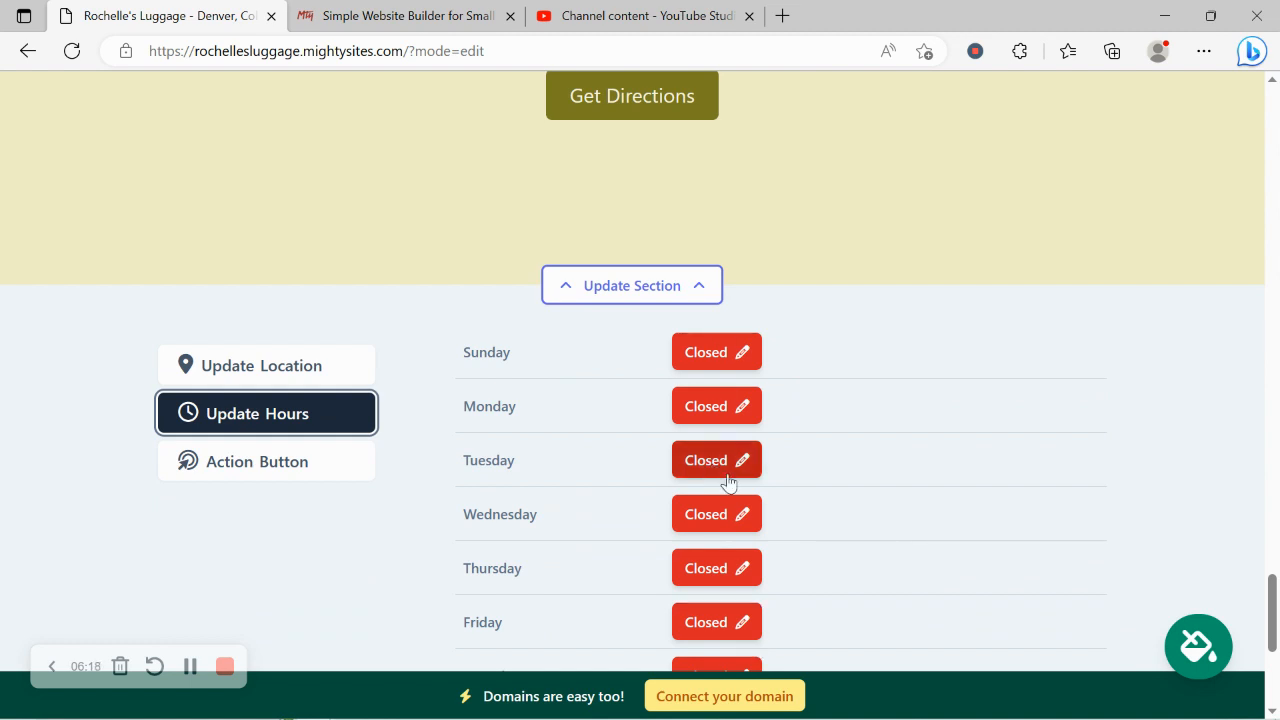
scroll(663, 280, "down", 3)
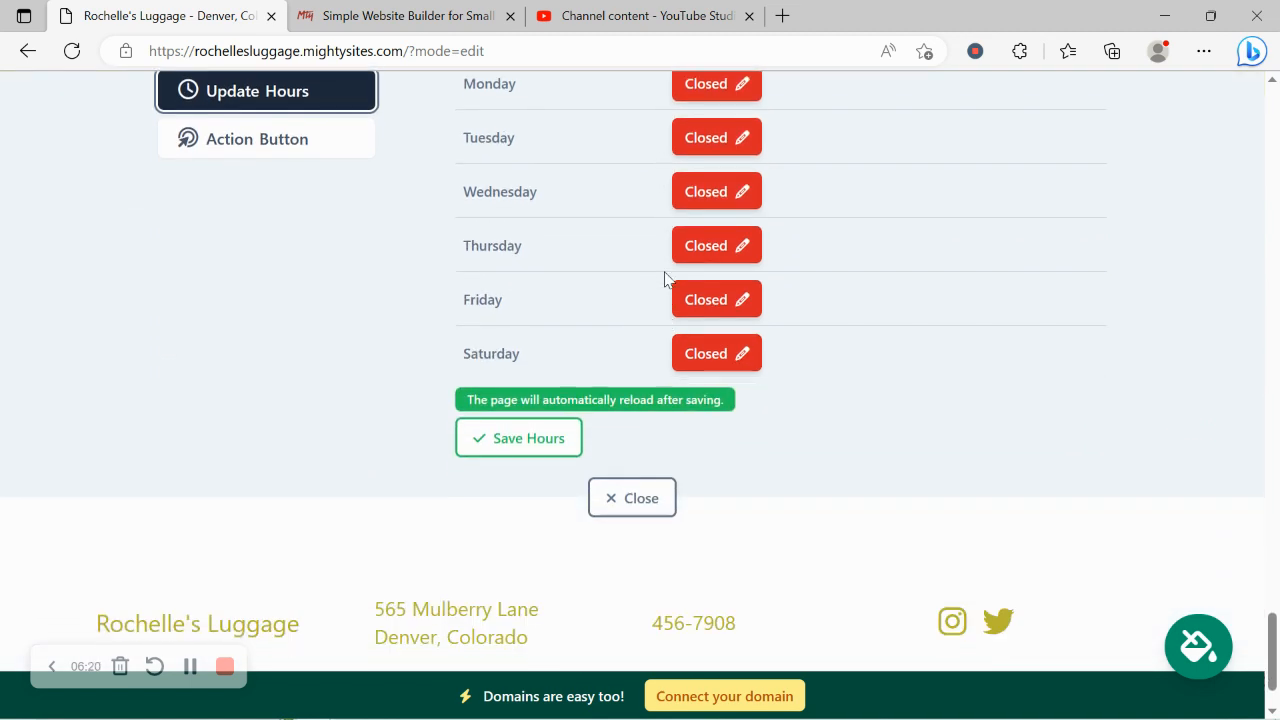
left_click(644, 497)
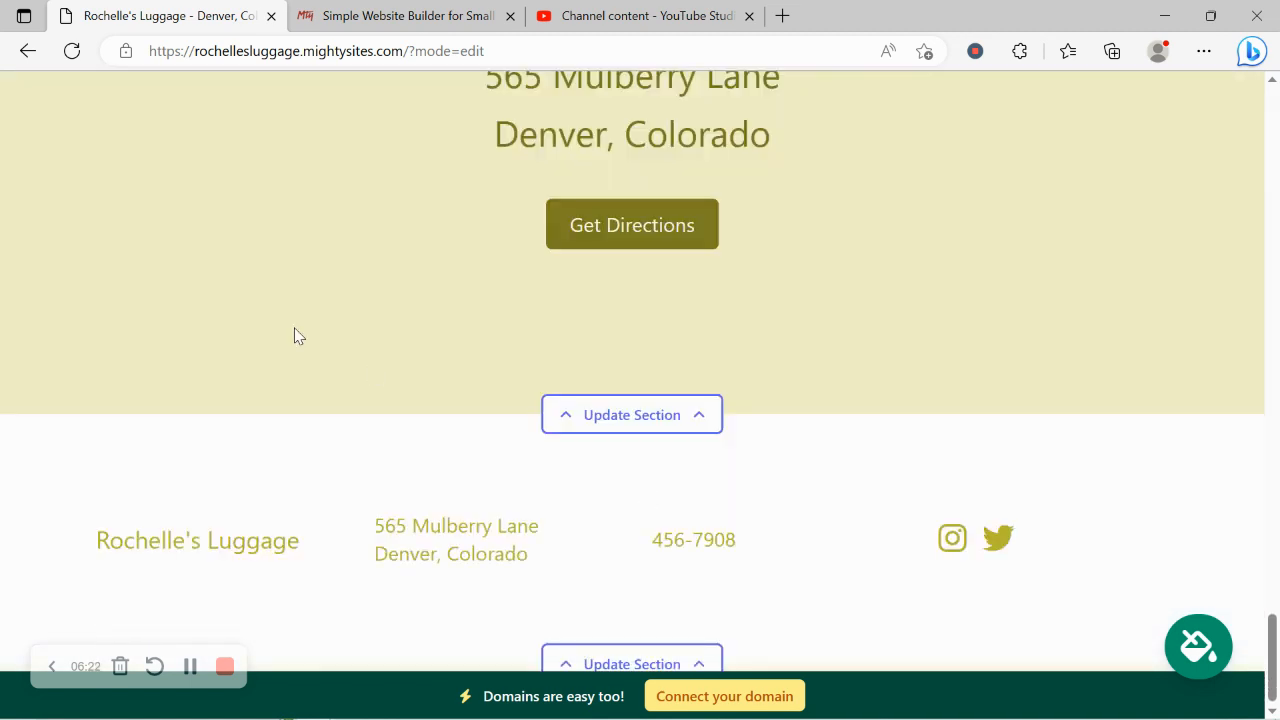
View the options for connecting a new or existing domain, and return to the website dashboard.
scroll(294, 336, "up", 8)
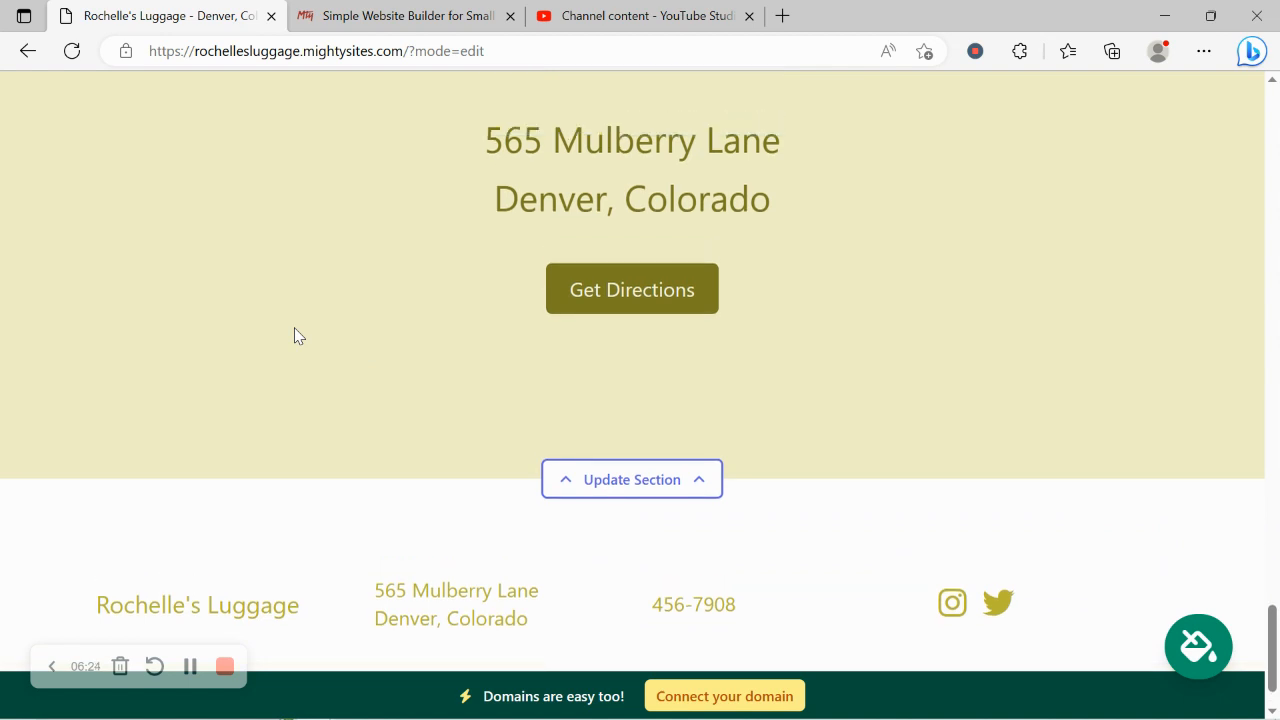
scroll(294, 336, "up", 5)
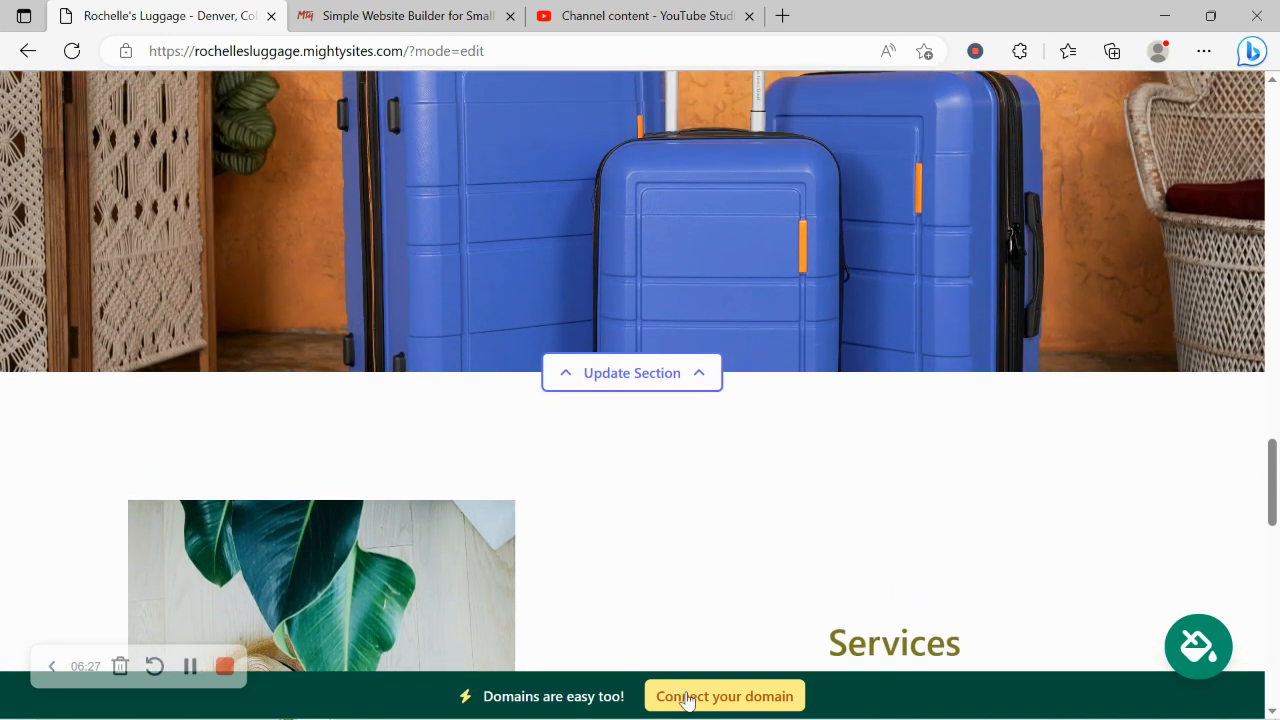
left_click(686, 700)
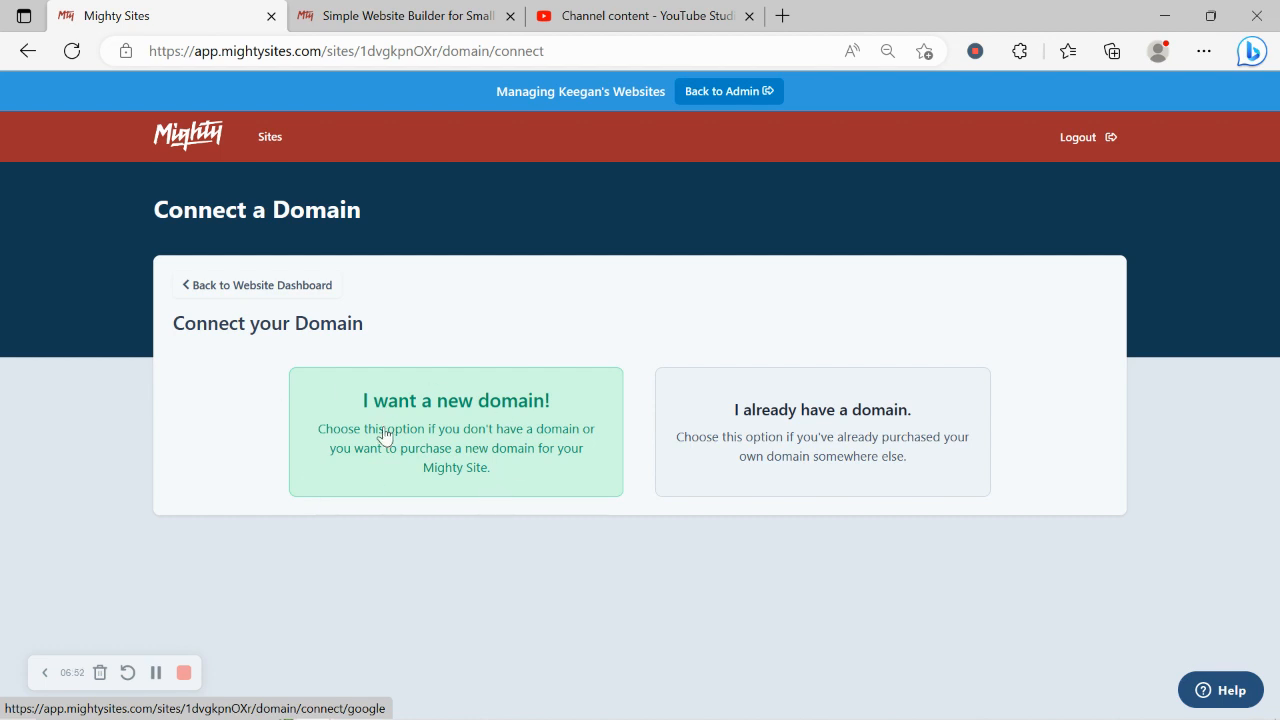
left_click(265, 290)
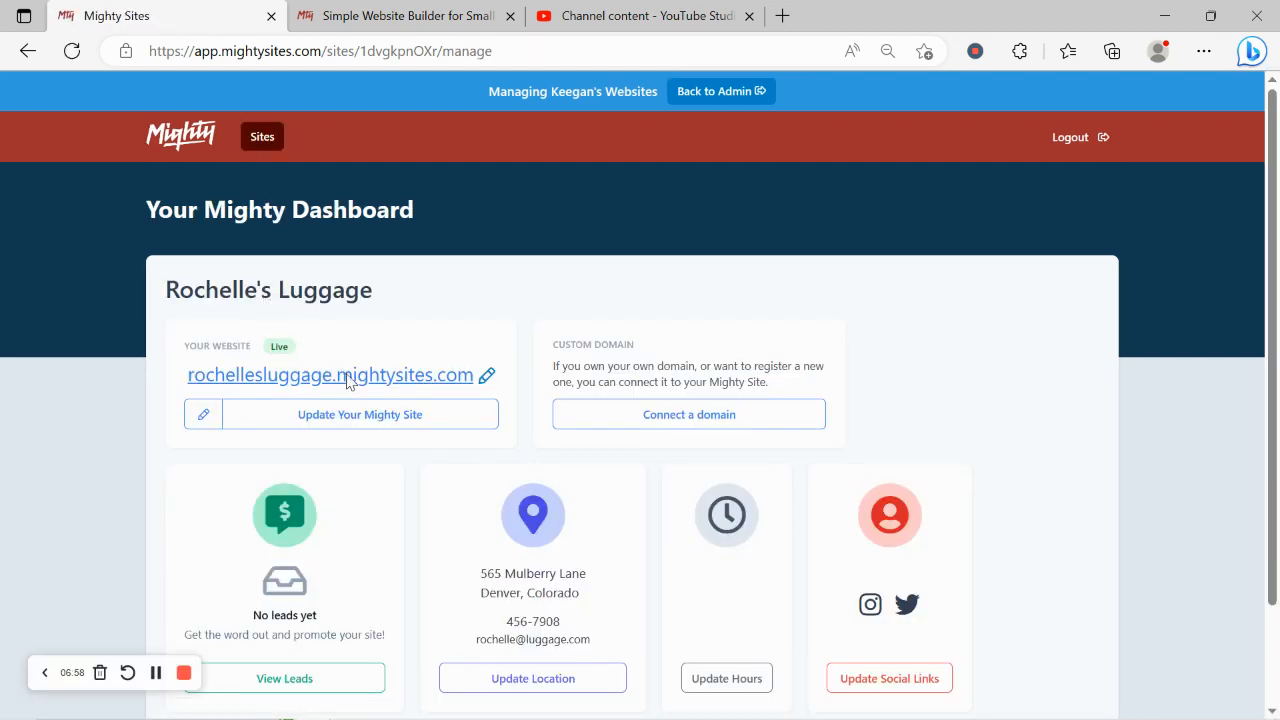
Open the live luggage store website and review its hero, store introduction and About Us sections.
left_click(346, 379)
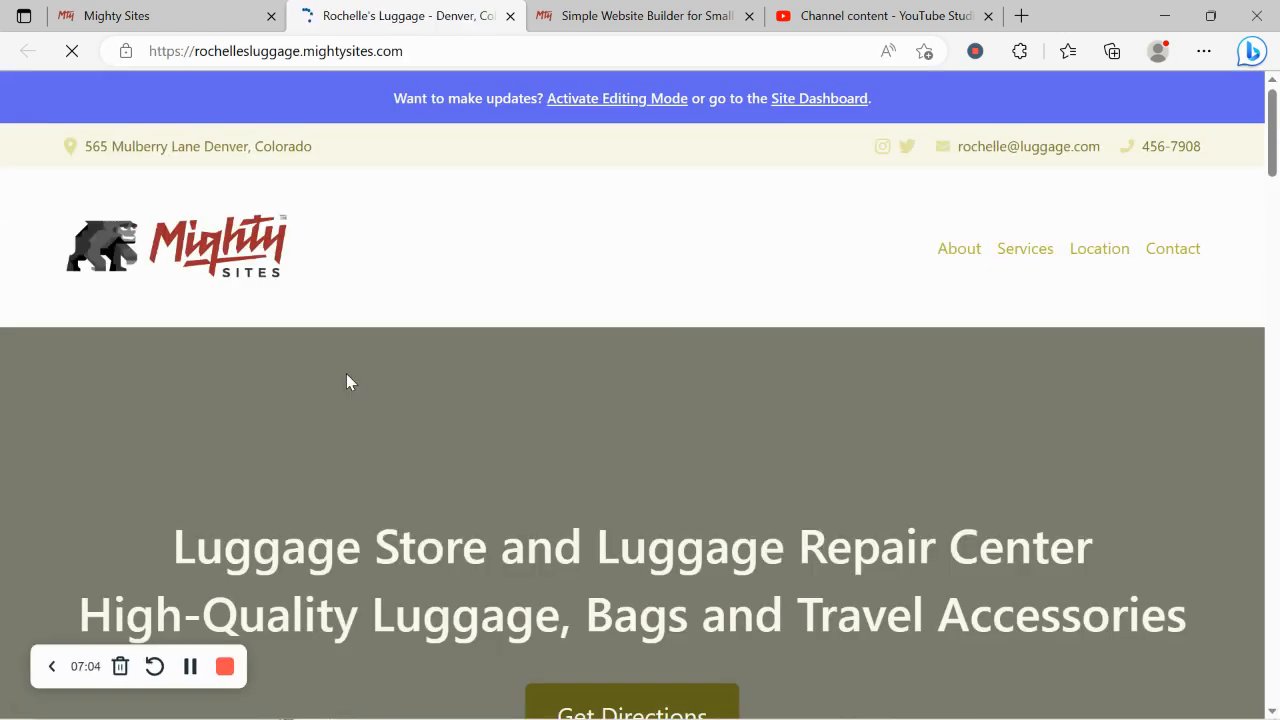
scroll(346, 381, "down", 1)
scroll(347, 378, "down", 8)
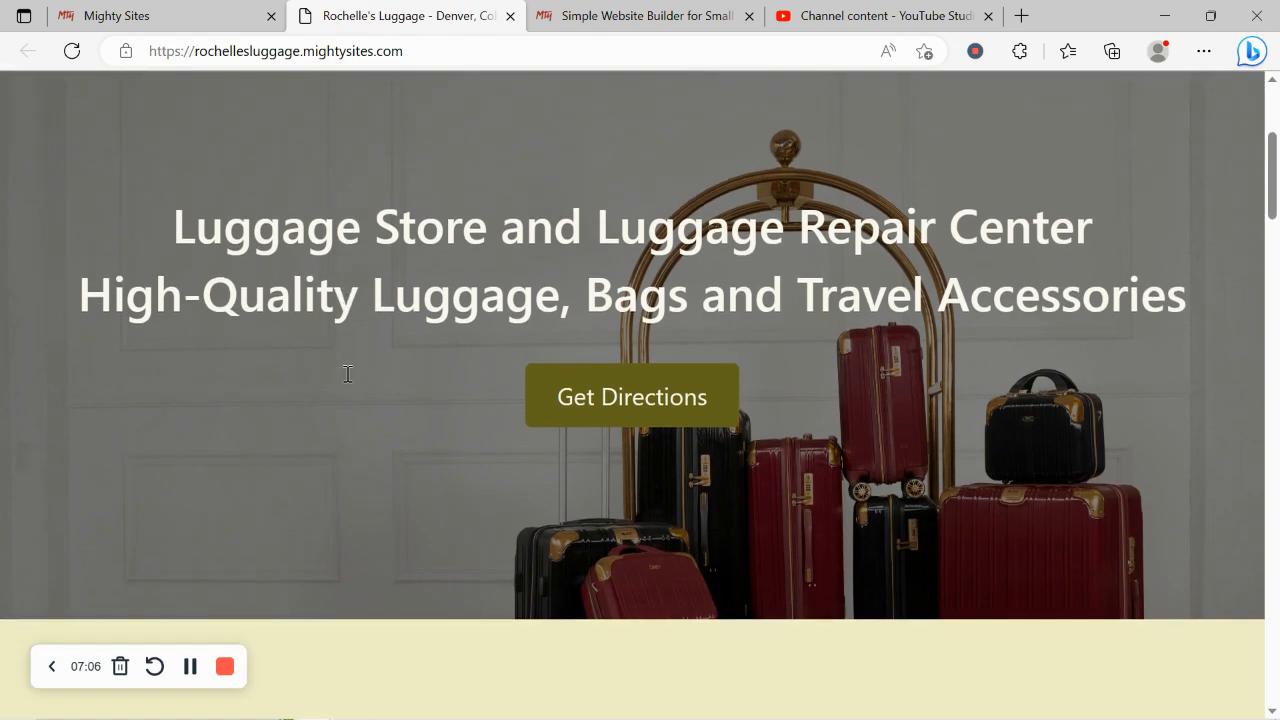
scroll(347, 378, "down", 2)
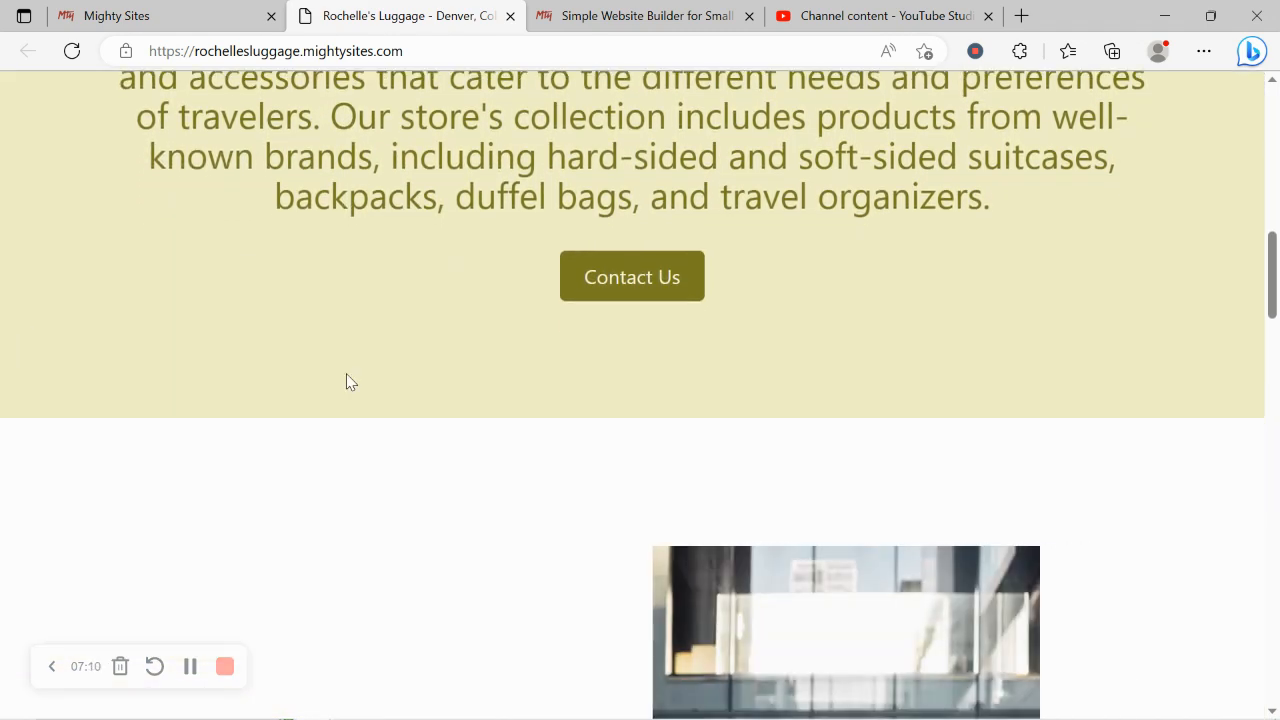
scroll(346, 382, "down", 3)
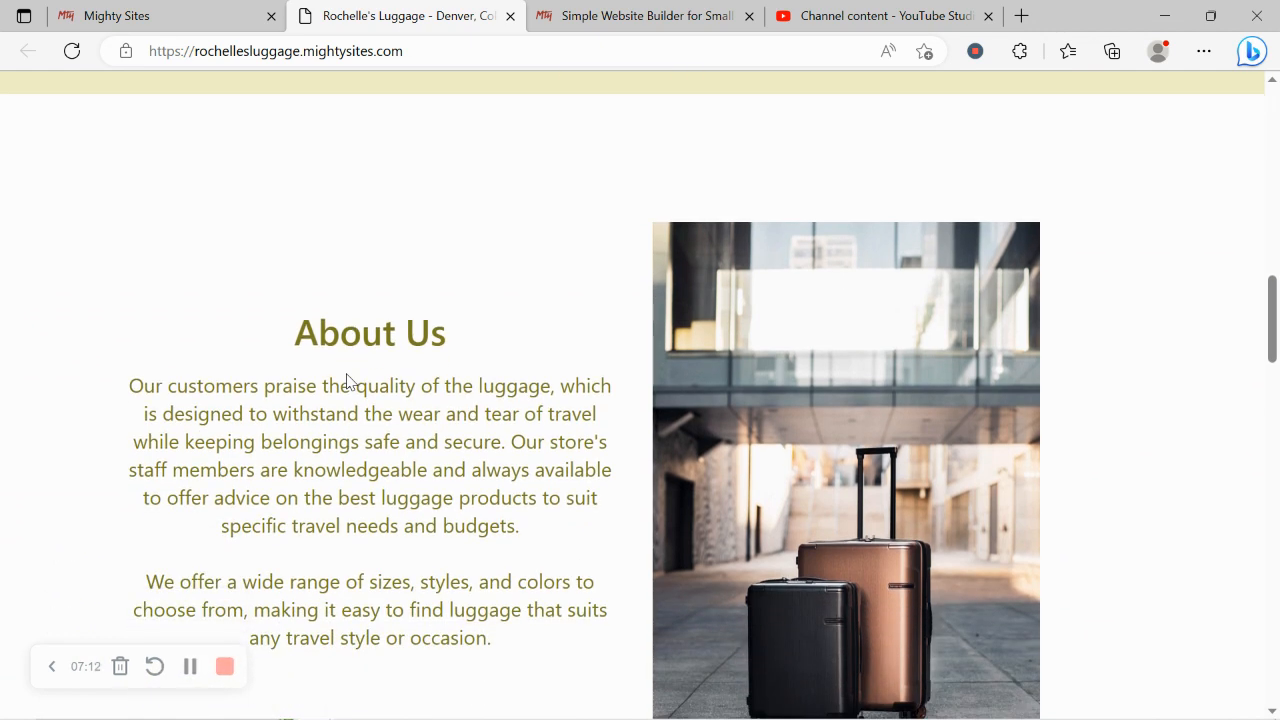